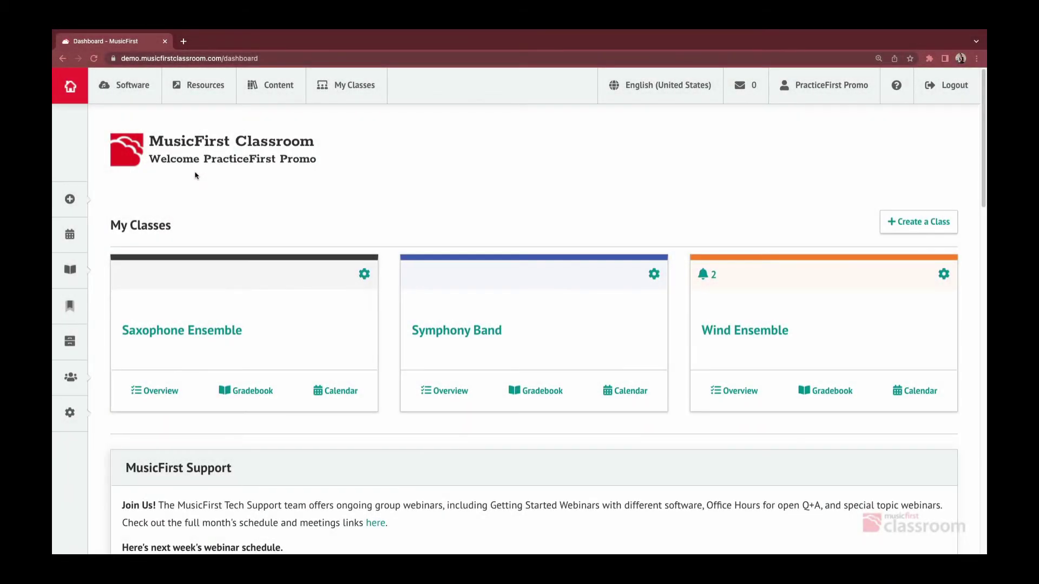
Start a new Sight Reading Factory session with Choir (multi-part) from Ensembles as the instrument.
left_click(139, 85)
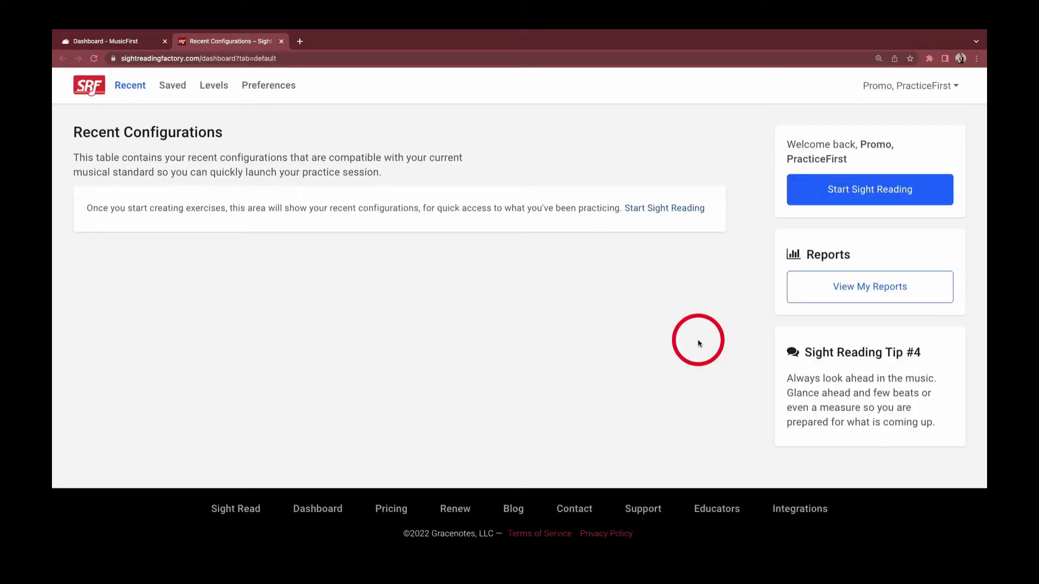
left_click(824, 185)
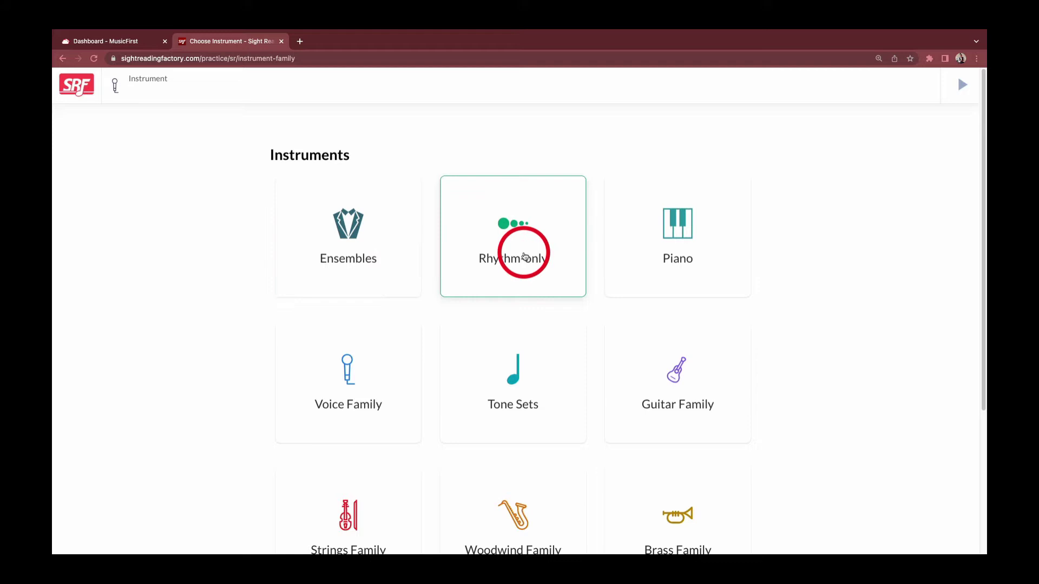
scroll(540, 366, "down", 2)
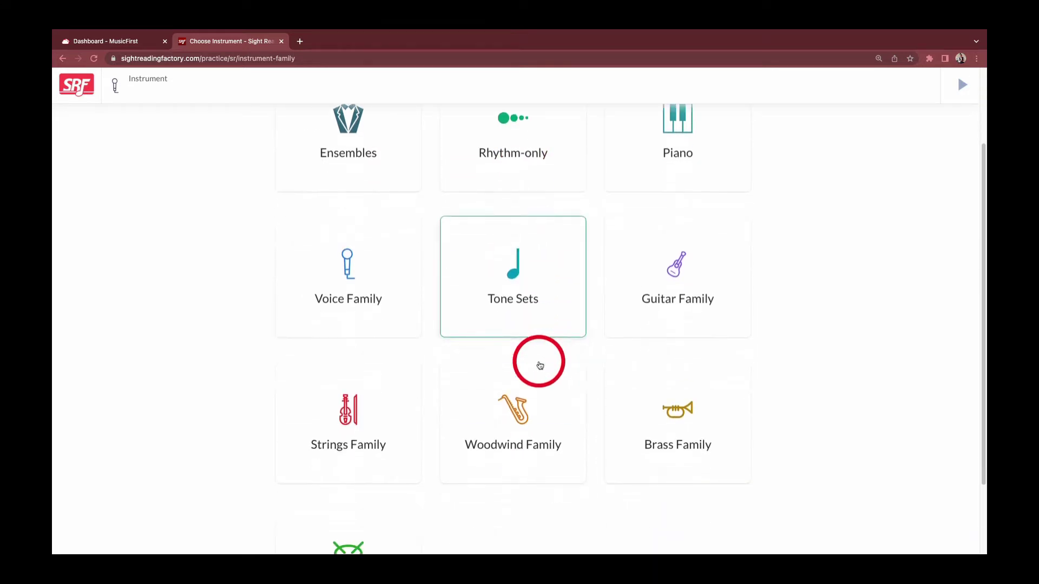
scroll(487, 347, "up", 2)
left_click(367, 260)
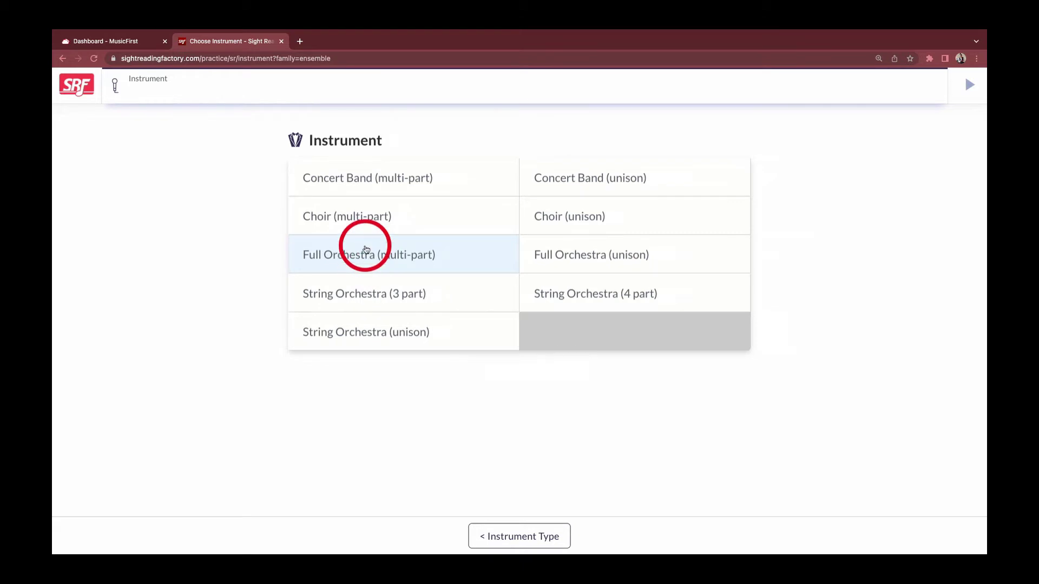
left_click(385, 216)
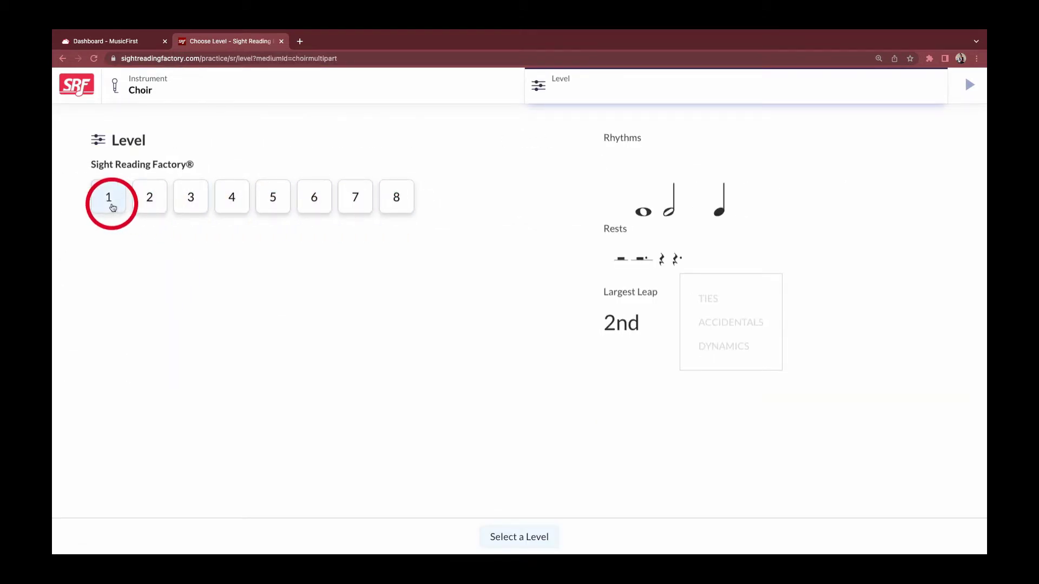
Choose Level 1 and add Soprano, Alto, Tenor (treble-8 clef) and Baritone voices.
left_click(112, 207)
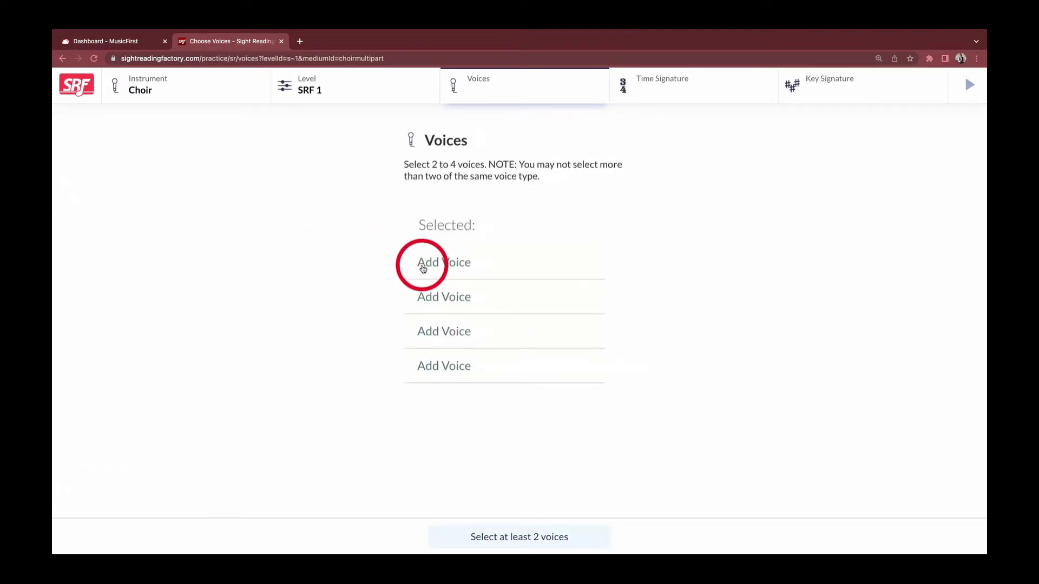
left_click(419, 265)
left_click(473, 217)
left_click(460, 299)
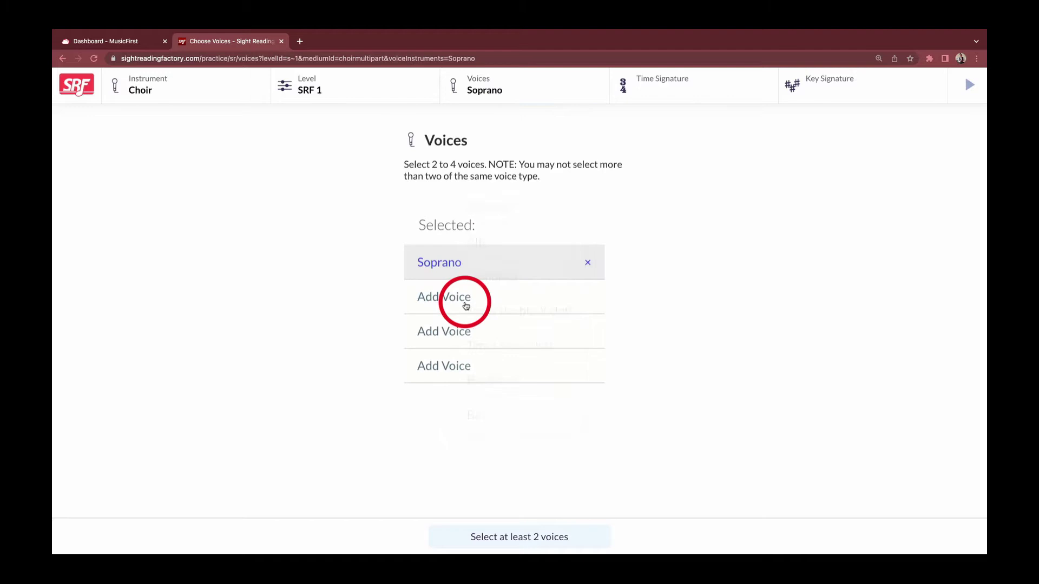
left_click(495, 241)
left_click(483, 333)
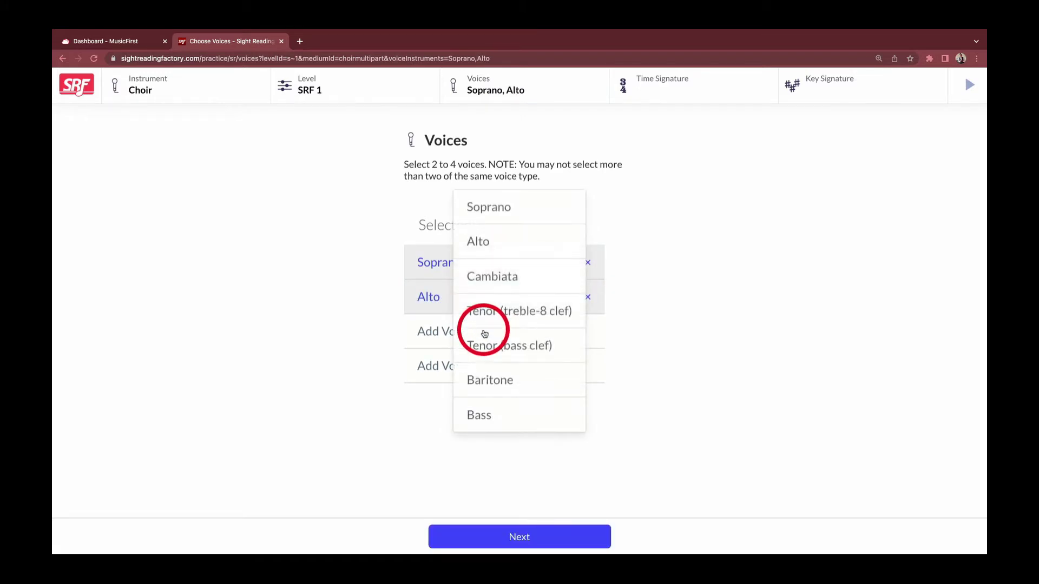
left_click(495, 305)
left_click(486, 353)
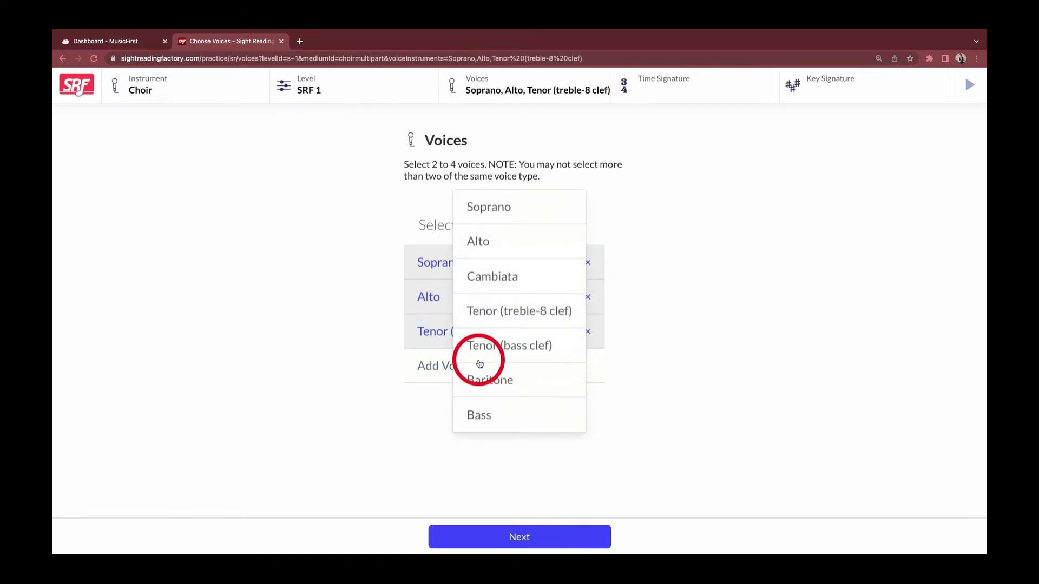
left_click(484, 380)
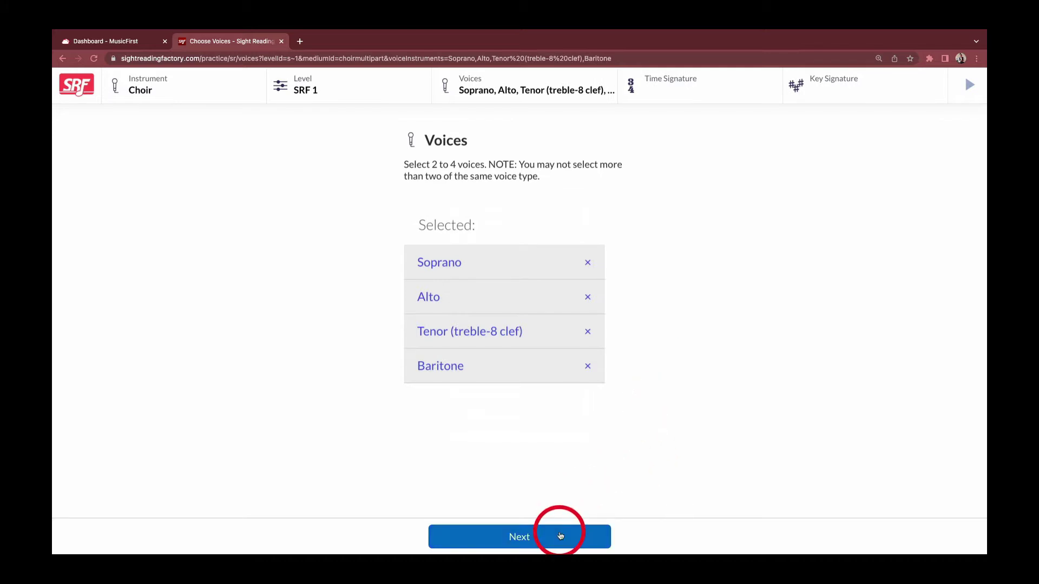
Allow multiple time signatures and select 3/4 and 4/4.
left_click(559, 536)
left_click(688, 183)
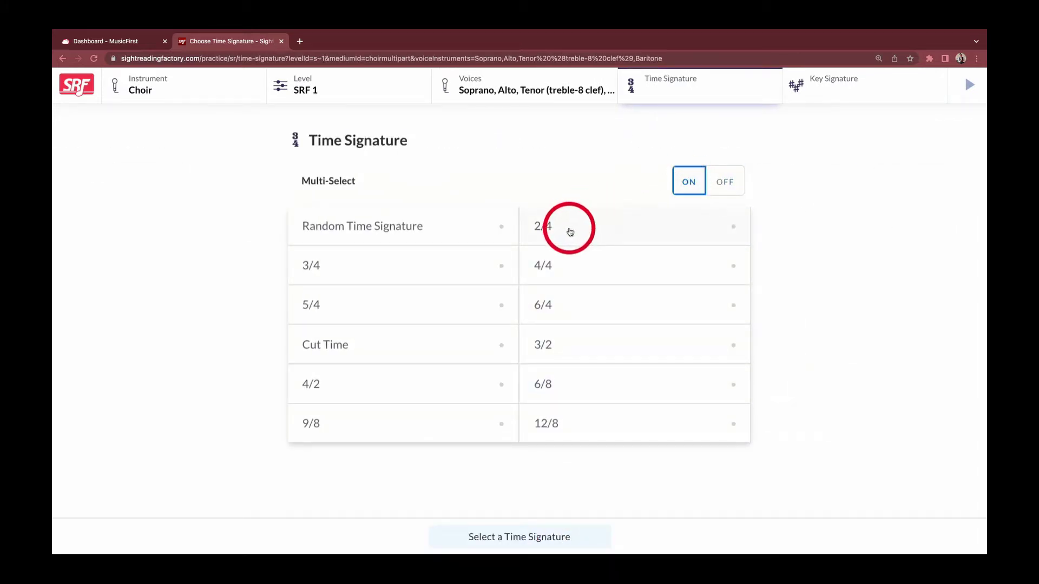
left_click(453, 262)
left_click(571, 266)
Select C, F and G Major as the key signatures and continue to mode selection.
left_click(536, 537)
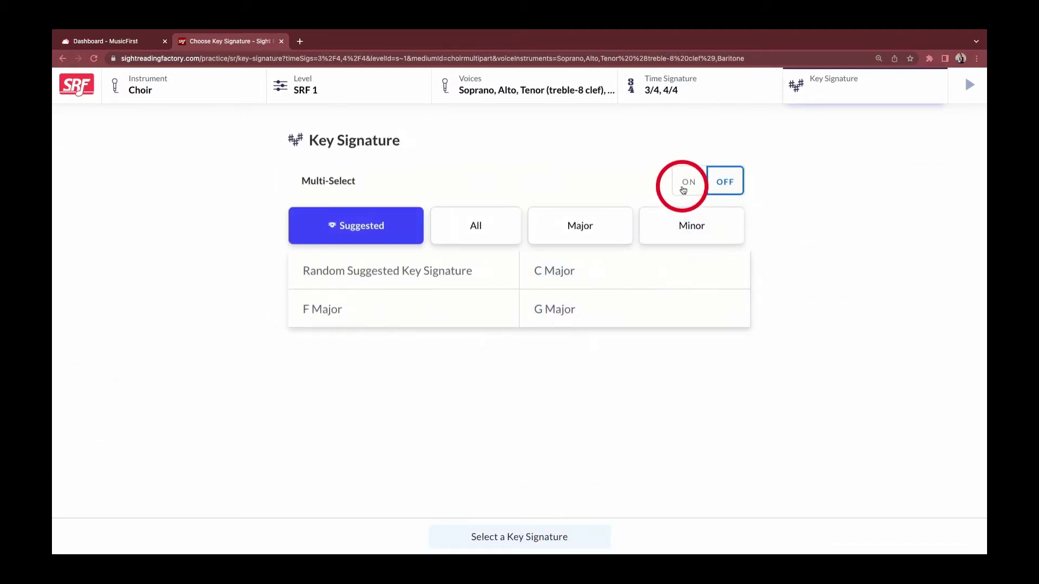
left_click(686, 183)
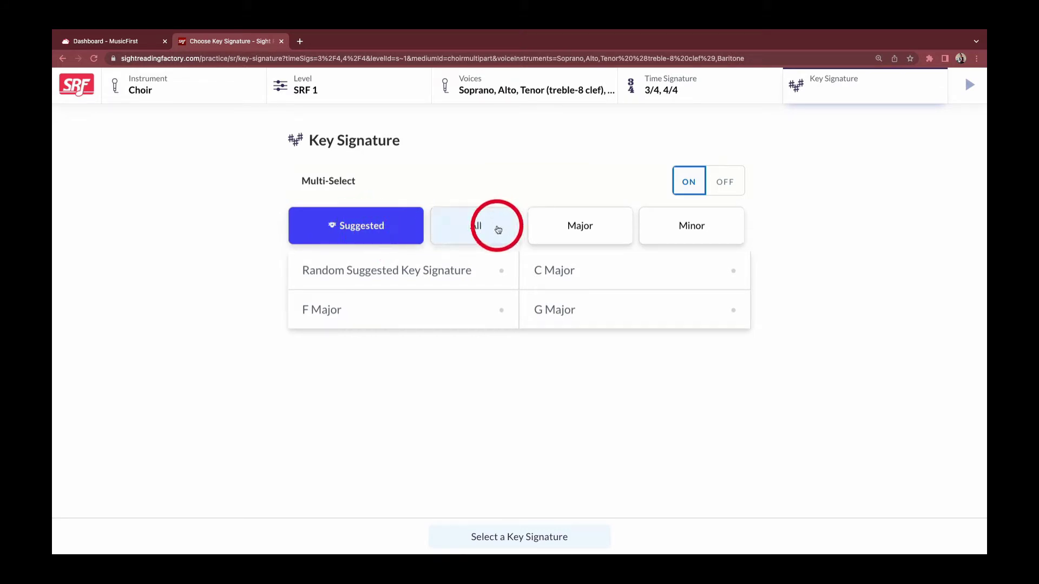
left_click(580, 227)
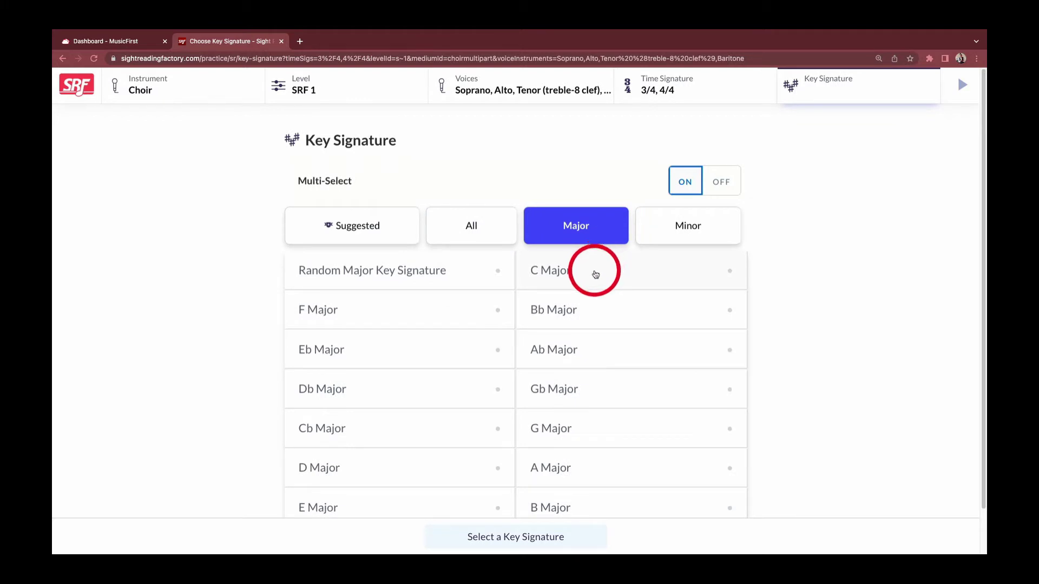
left_click(595, 275)
left_click(467, 315)
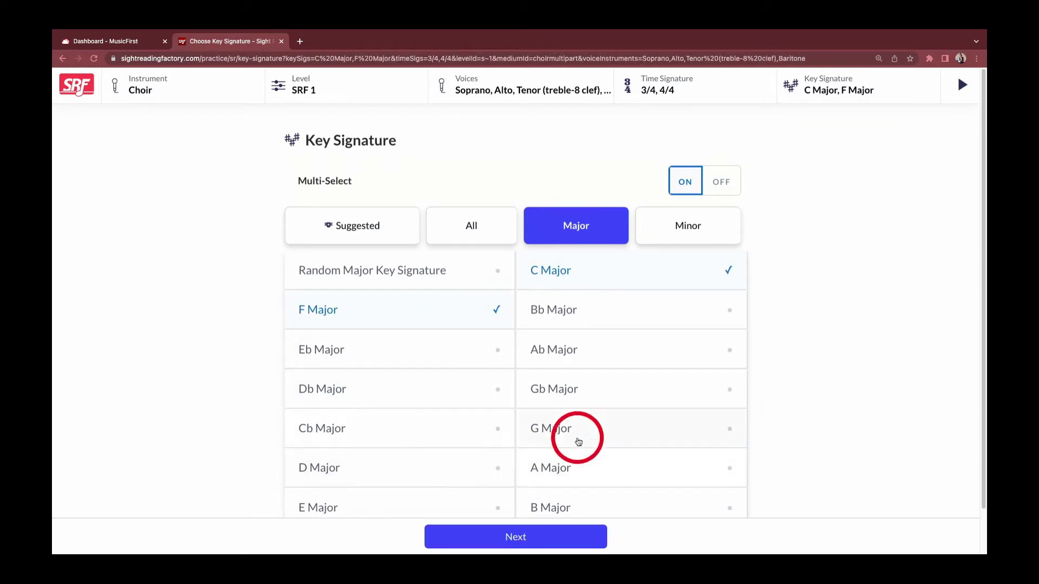
left_click(576, 436)
left_click(550, 539)
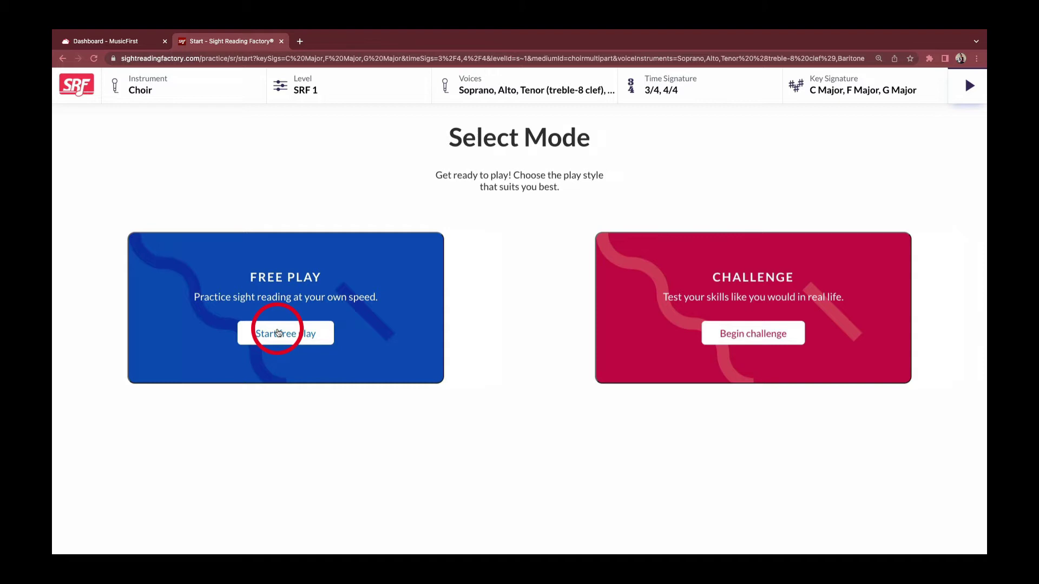
Start Free Play, generate a new F Major 4/4 exercise and play its opening pitch.
left_click(278, 332)
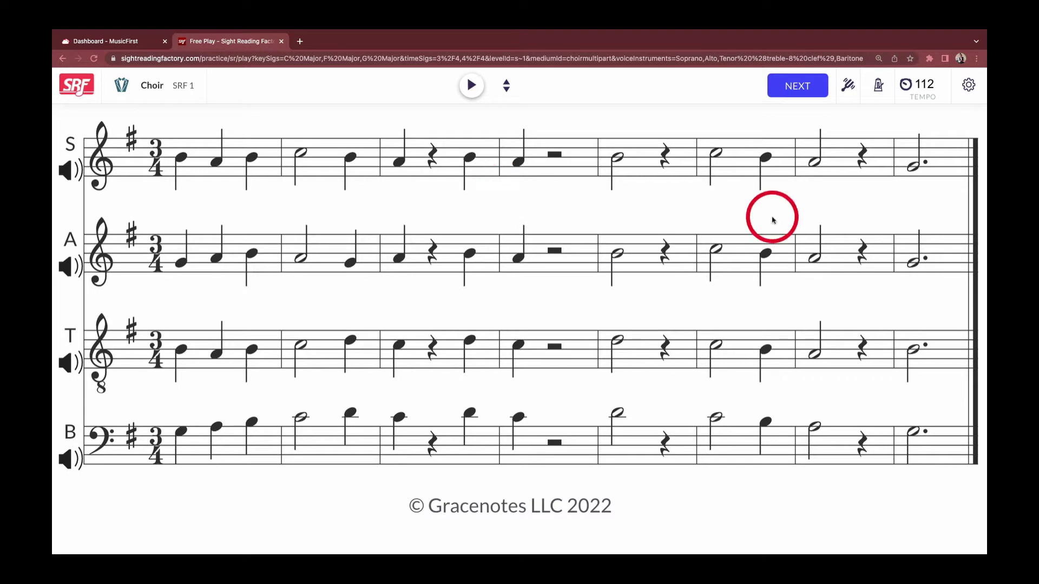
left_click(790, 86)
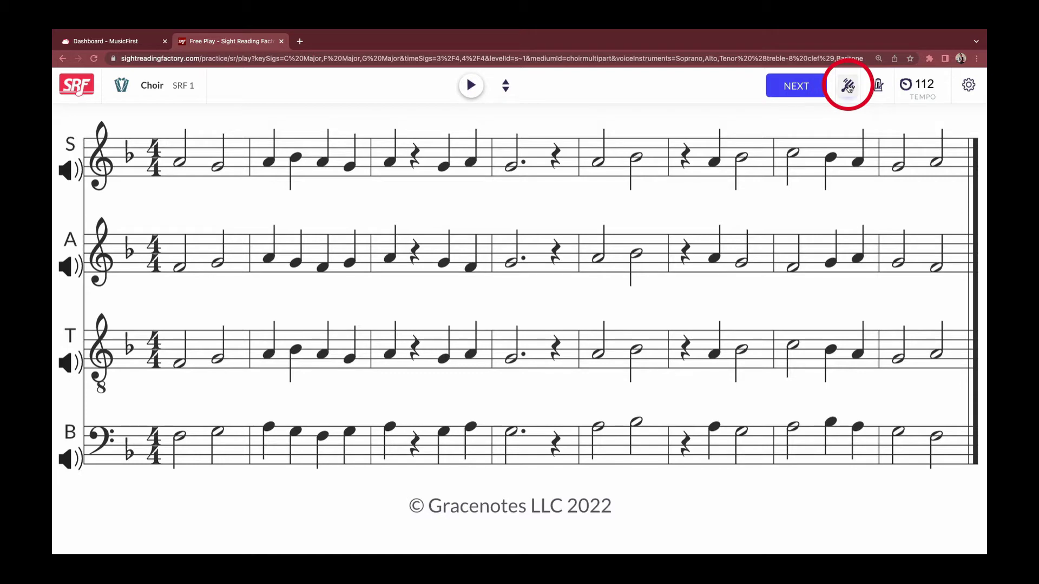
left_click(849, 88)
Reverse the ensemble parts in Tools and load a new exercise.
left_click(968, 87)
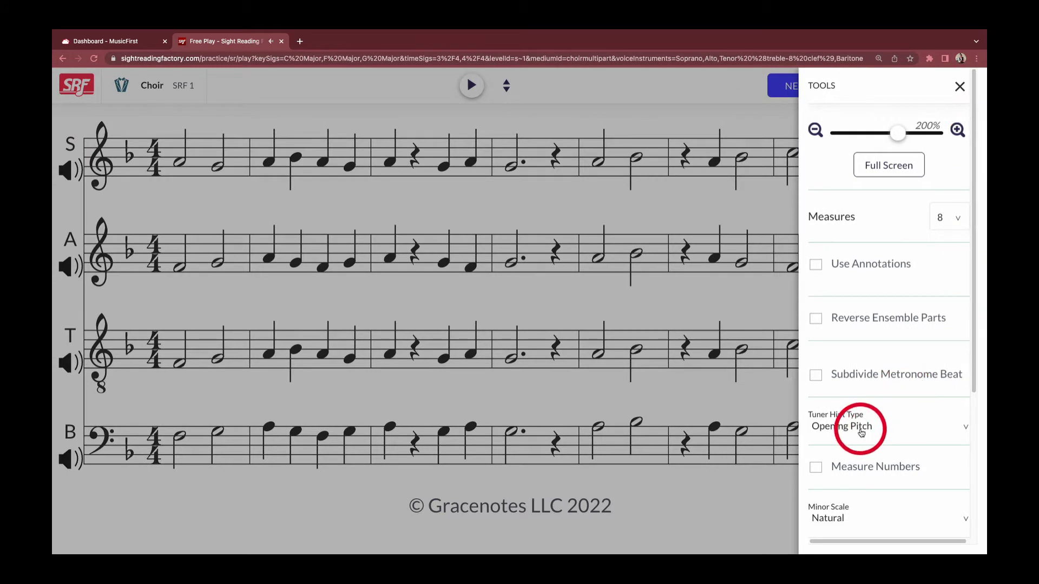
left_click(860, 430)
left_click(860, 432)
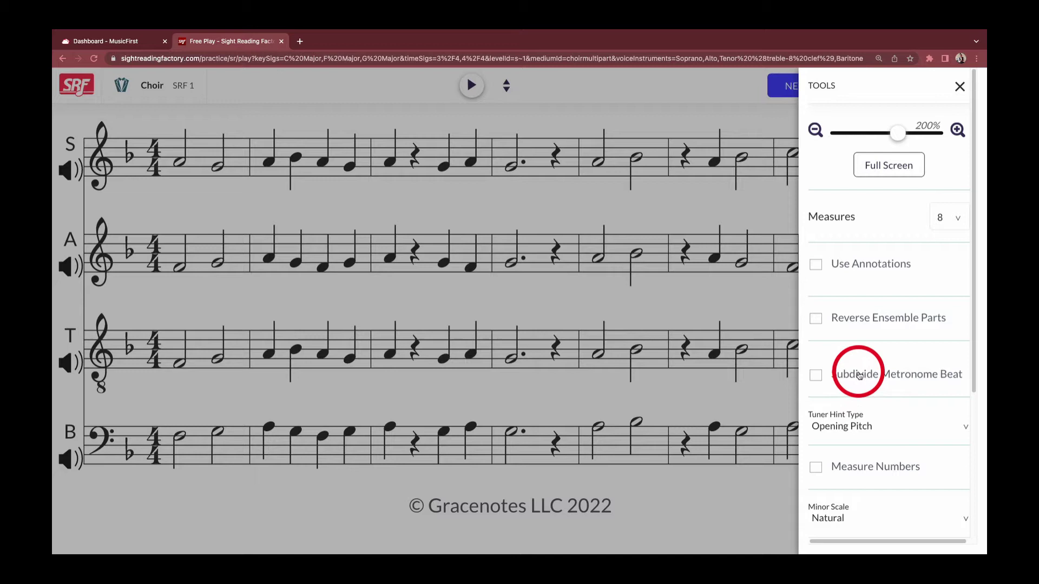
left_click(814, 323)
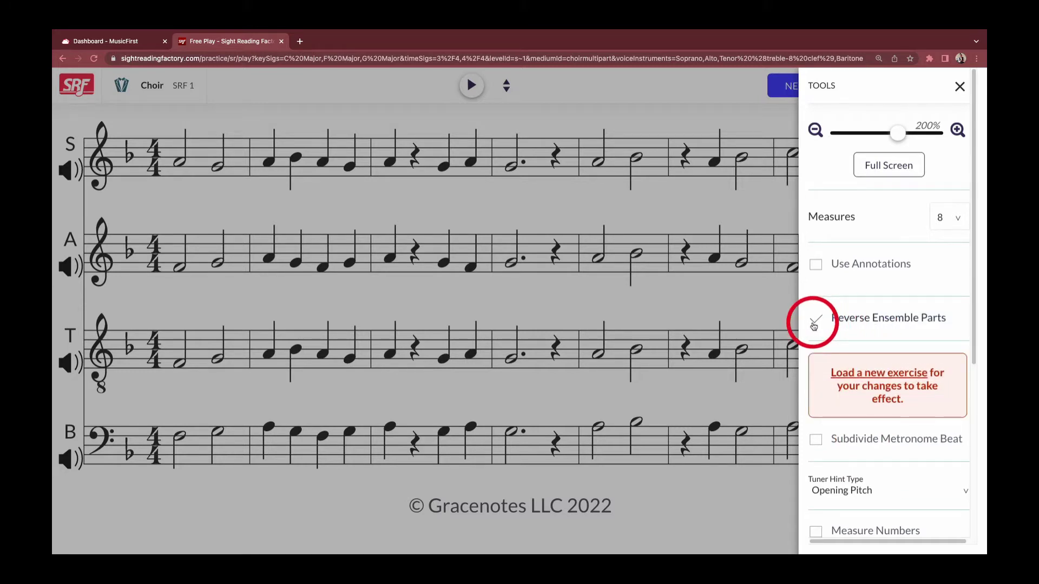
left_click(836, 372)
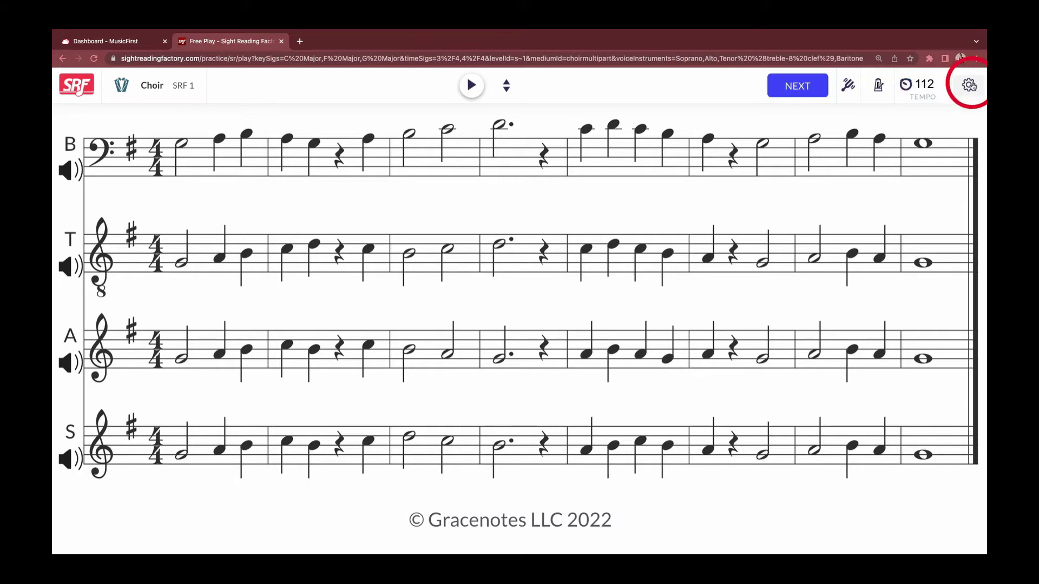
Enlarge the score and keep exercises at 8 measures.
left_click(969, 85)
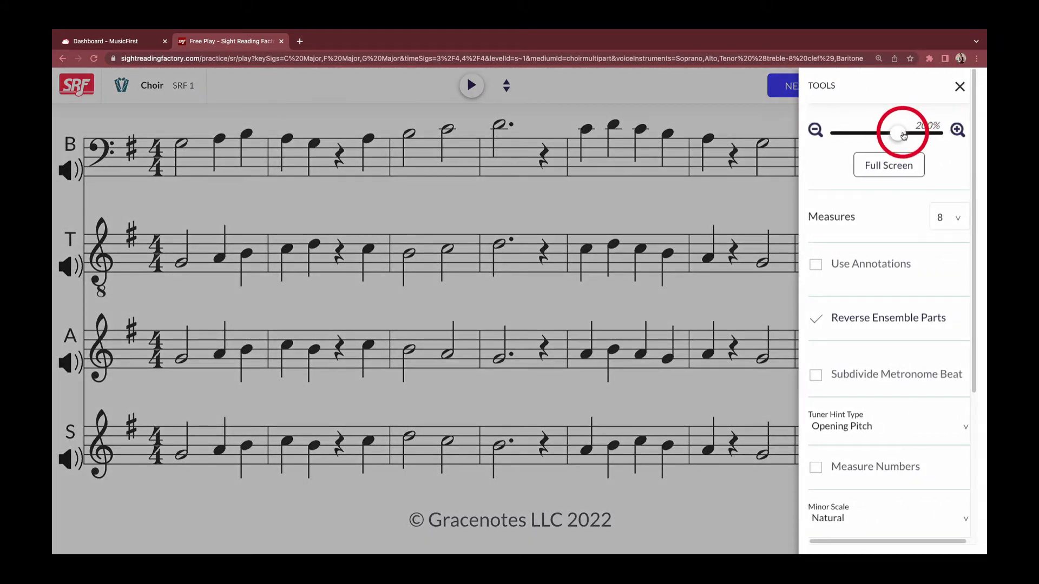
mouse_move(902, 136)
left_mouse_down()
mouse_move(875, 140)
mouse_move(908, 136)
left_mouse_up()
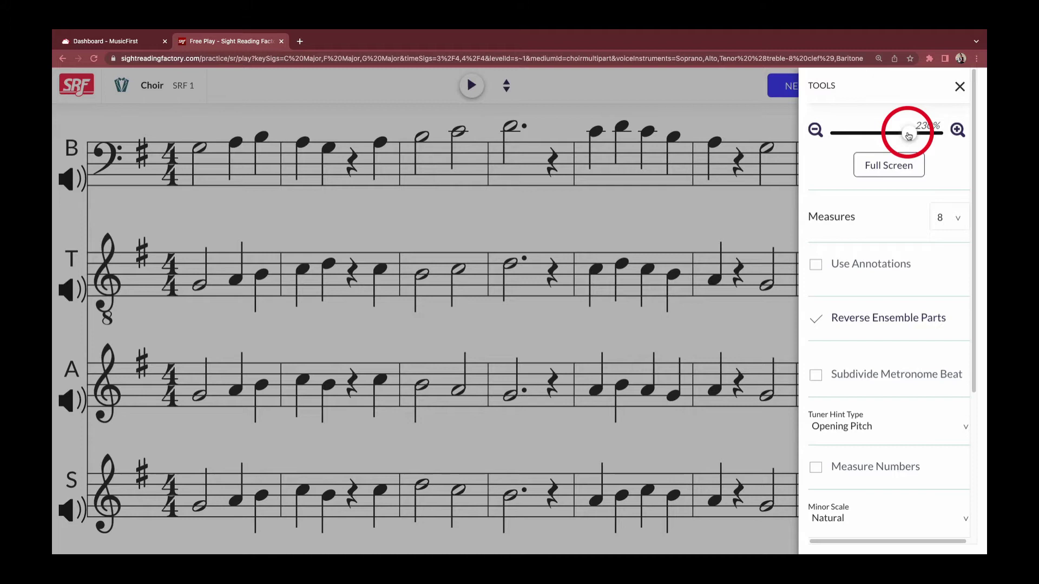
left_click(955, 218)
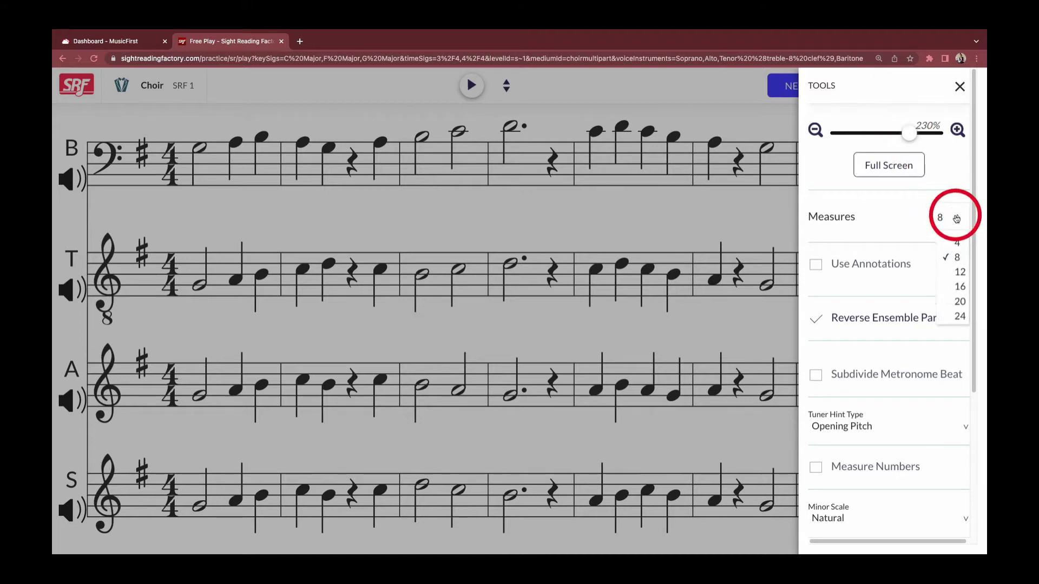
left_click(839, 272)
Turn on movable-do (la-based minor) solfège annotations and load a new exercise.
left_click(817, 265)
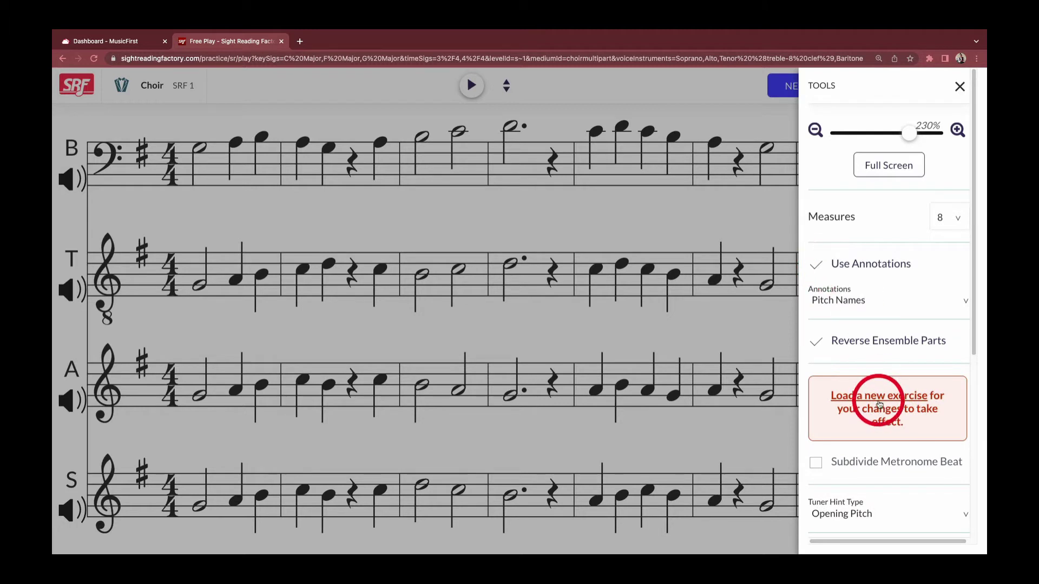
left_click(878, 308)
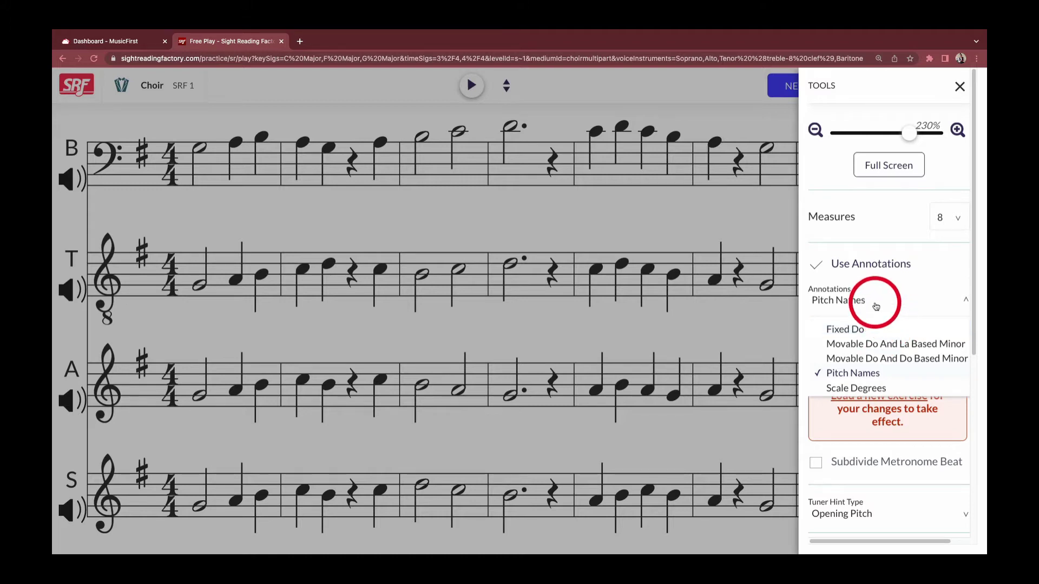
left_click(870, 344)
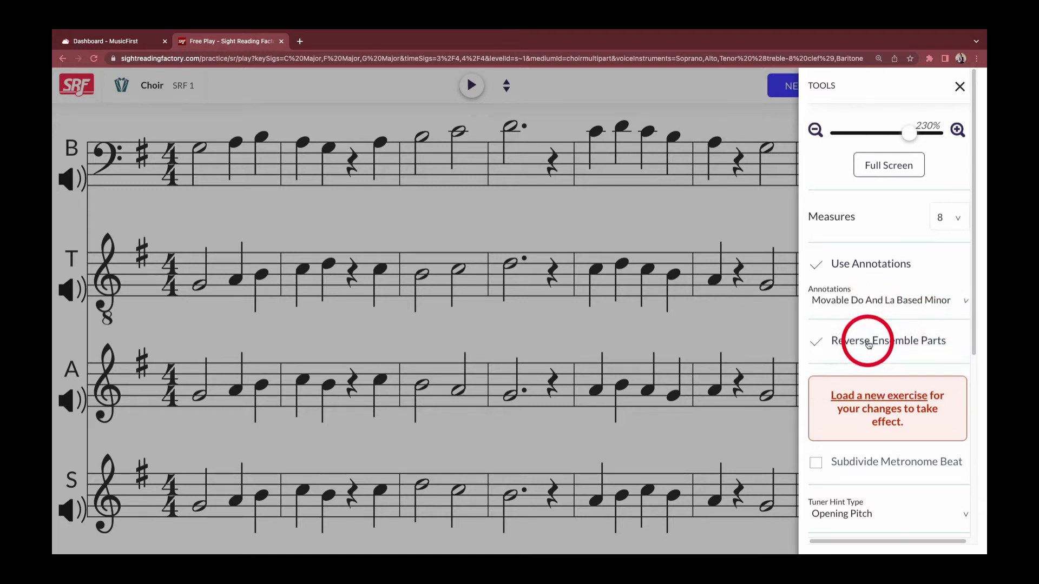
scroll(868, 357, "down", 2)
scroll(867, 358, "down", 1)
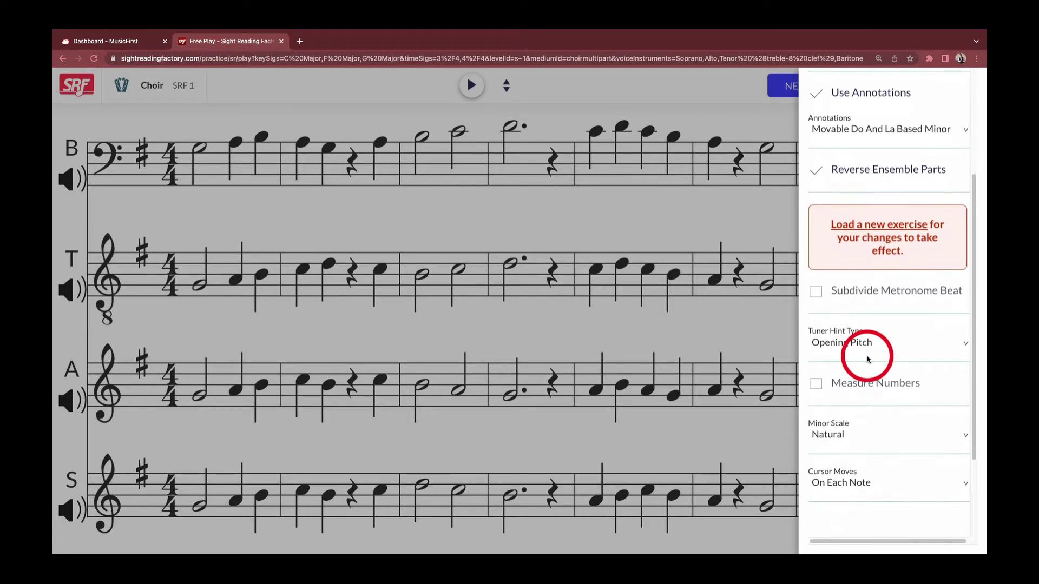
left_click(867, 435)
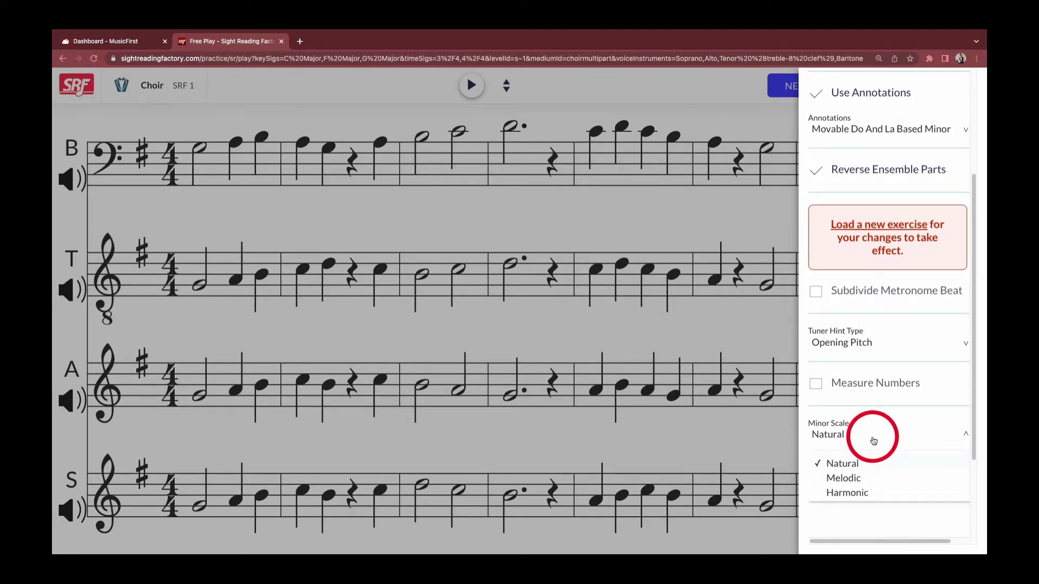
left_click(840, 229)
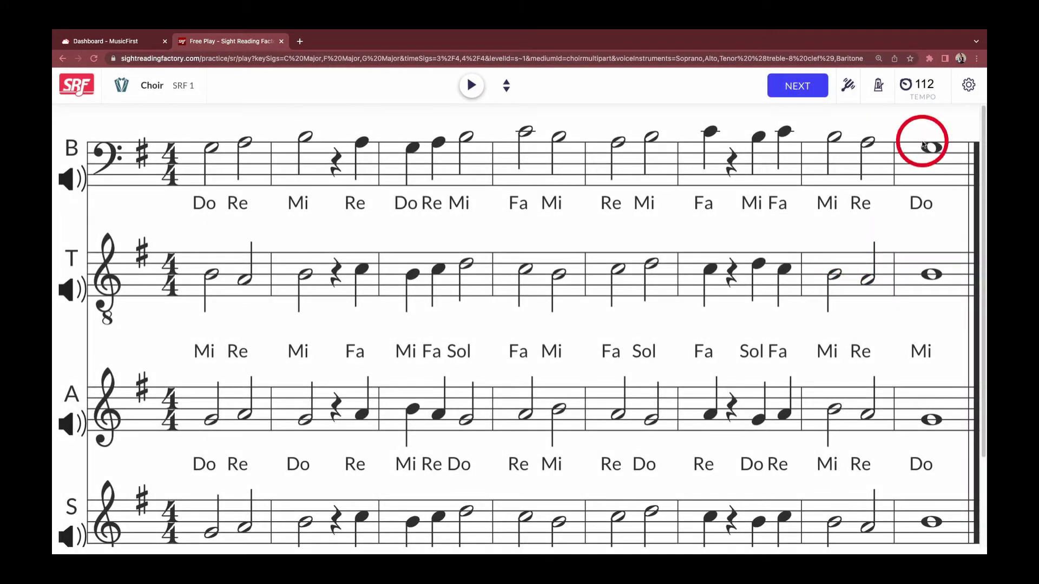
left_click(968, 85)
left_click_drag(940, 145, 890, 138)
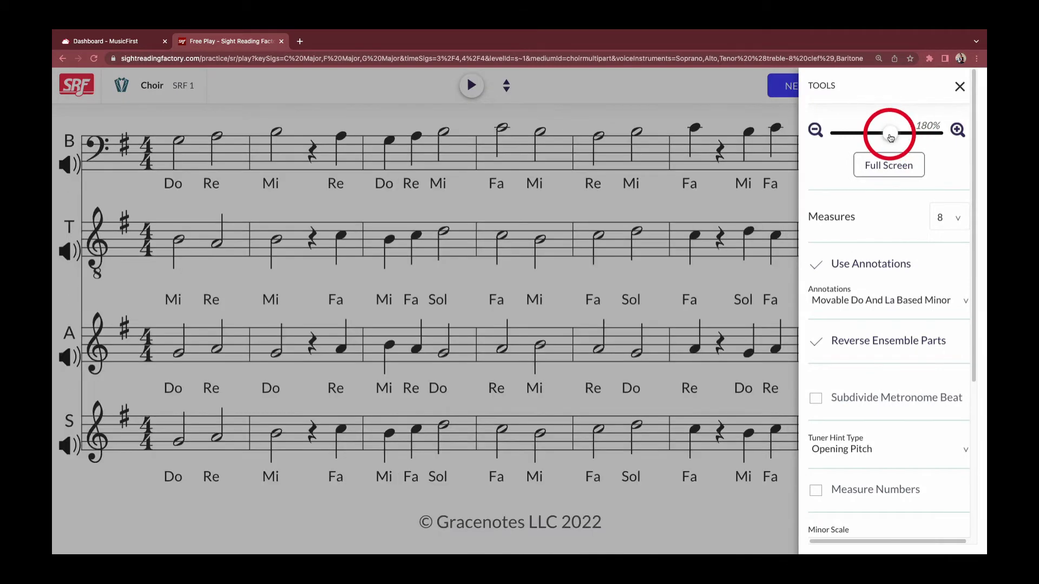
Change the instrument to Viola (treble clef) from the Strings family.
left_click(959, 87)
left_click(798, 86)
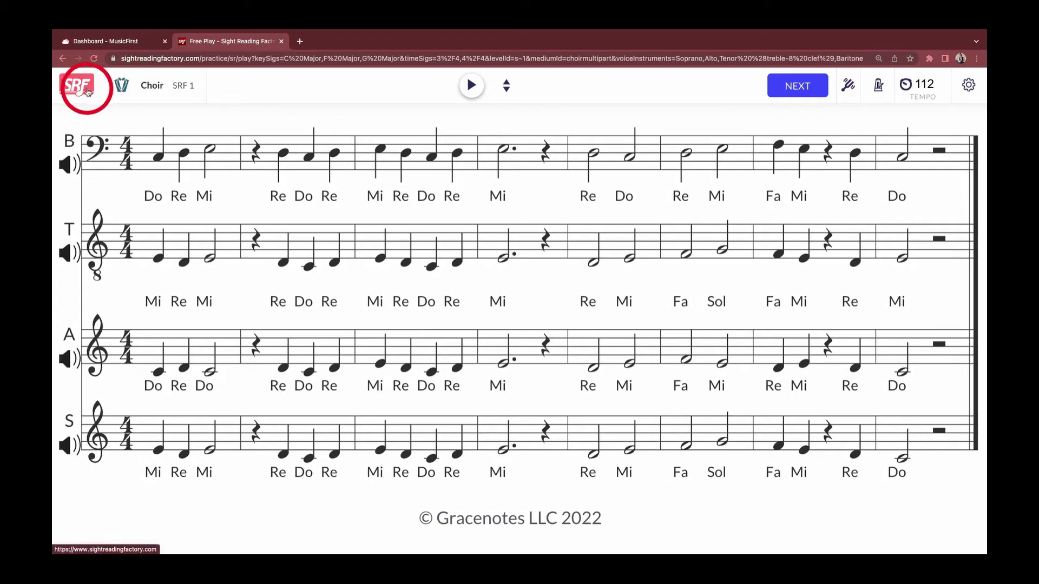
left_click(139, 93)
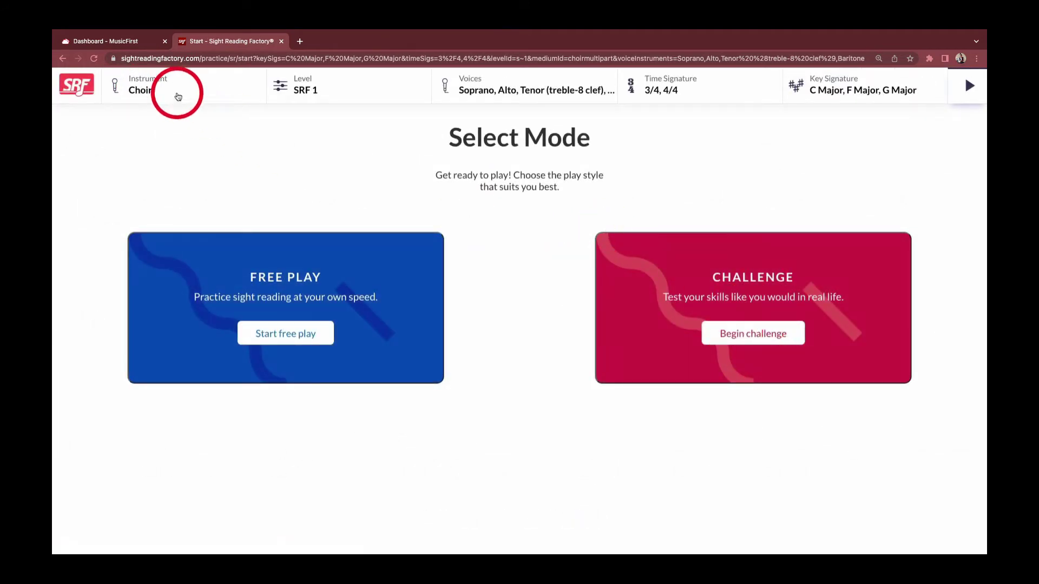
left_click(150, 90)
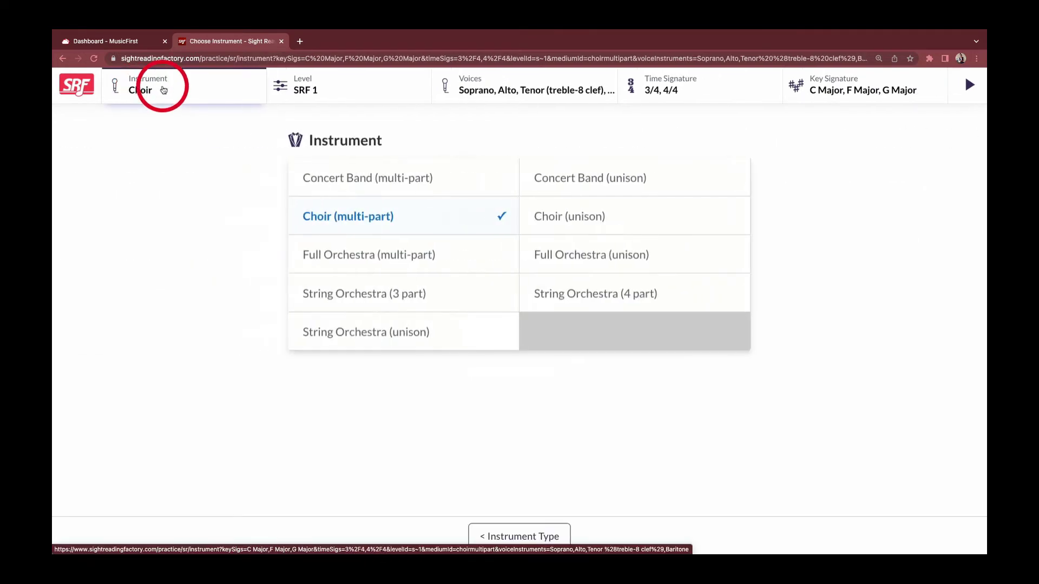
left_click(537, 534)
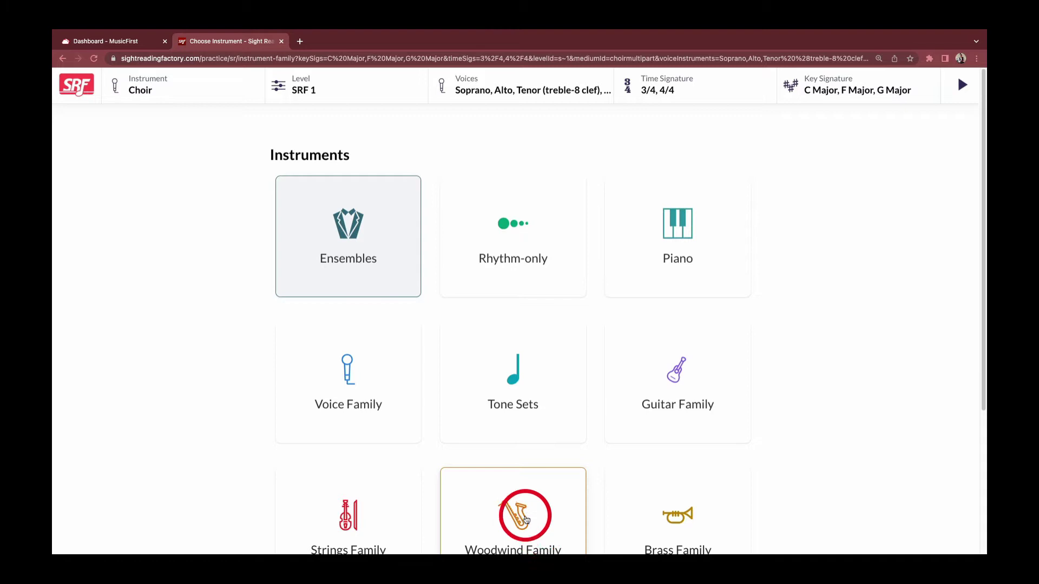
left_click(395, 511)
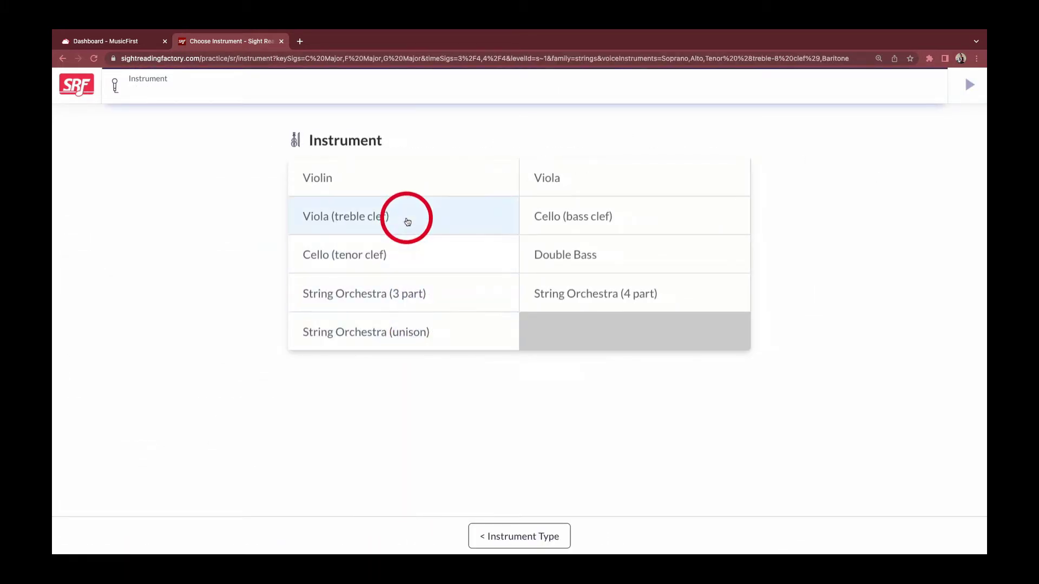
left_click(407, 222)
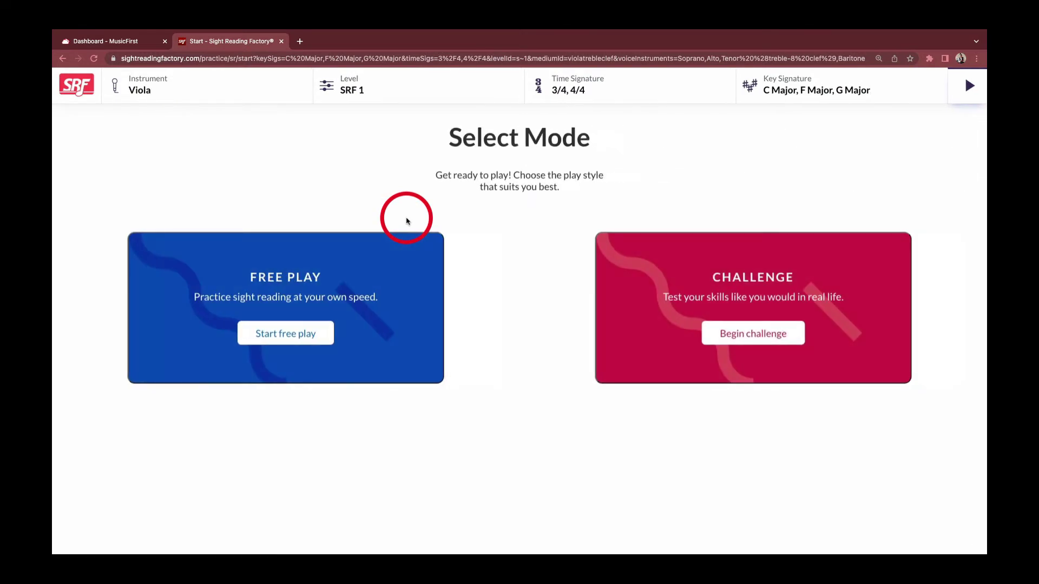
left_click(730, 328)
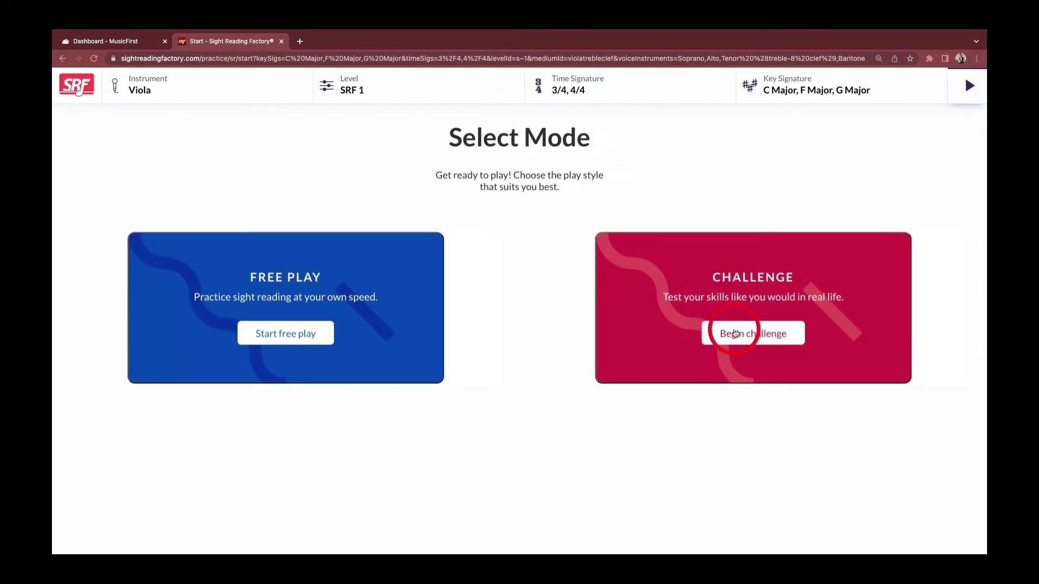
Change the keys to C, G and D Major by dropping F and adding D, then choose Challenge mode.
left_click(804, 97)
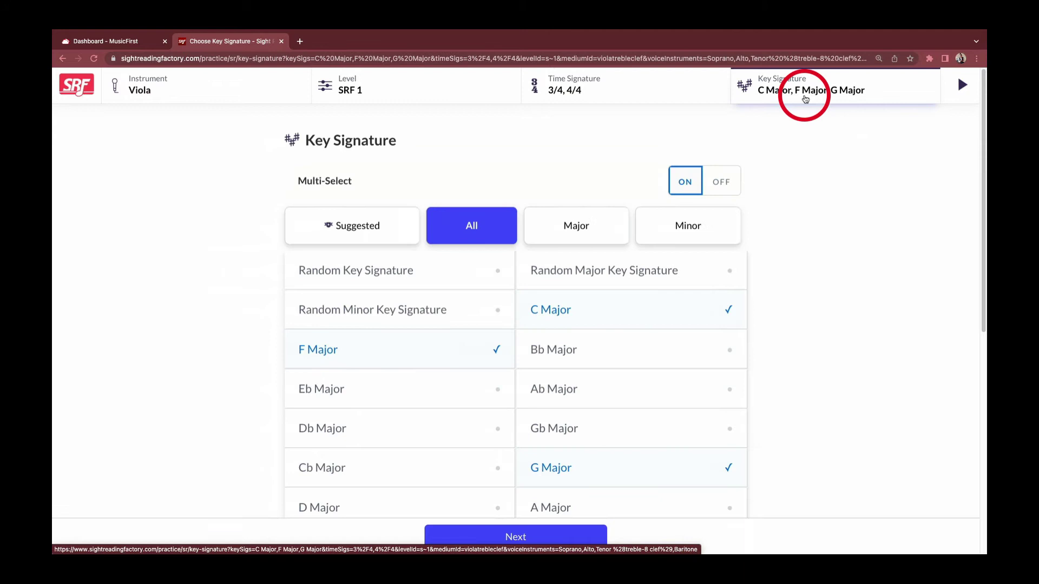
left_click(495, 355)
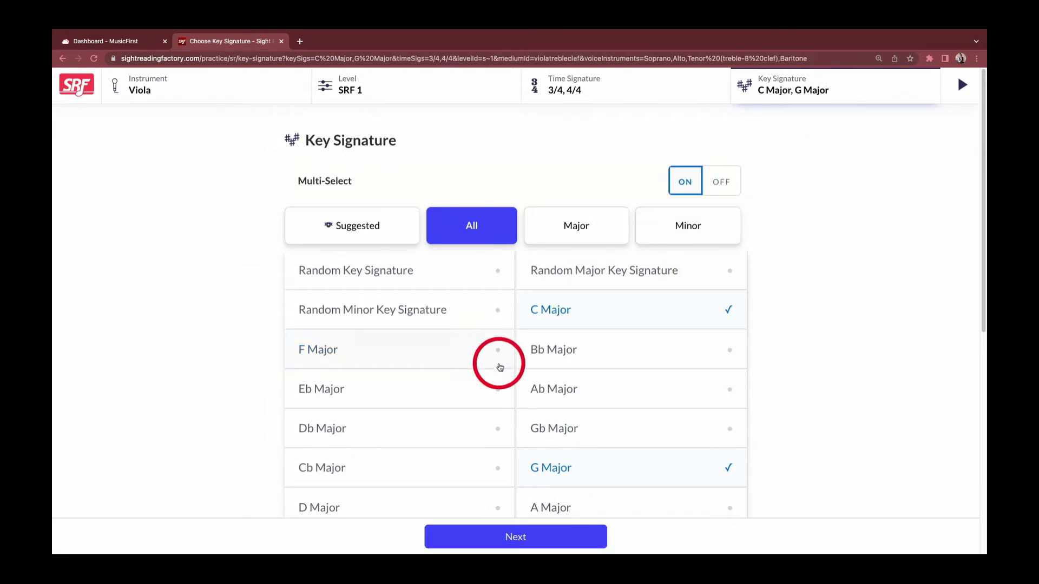
left_click(443, 500)
left_click(519, 537)
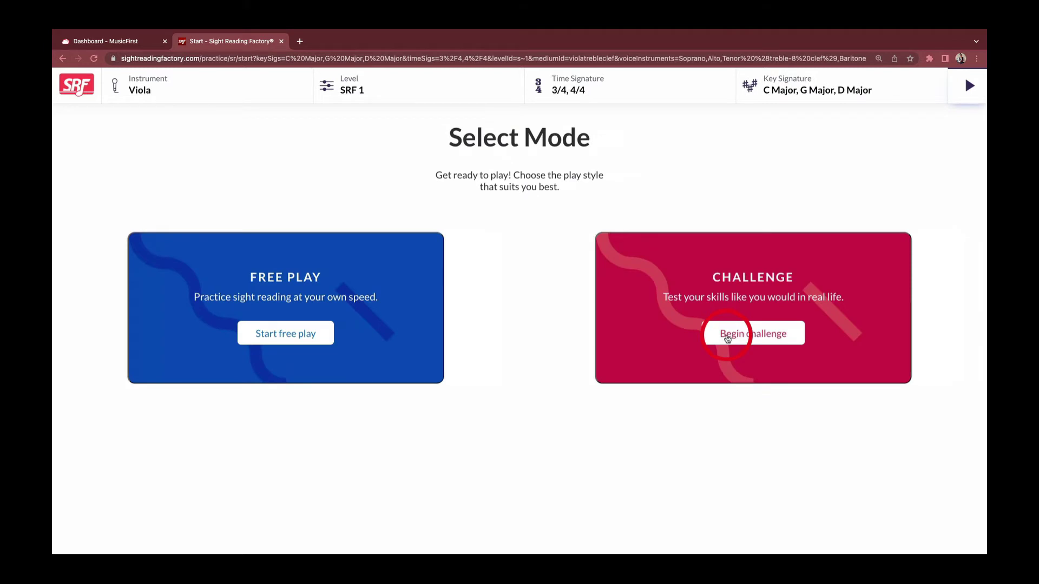
left_click(728, 336)
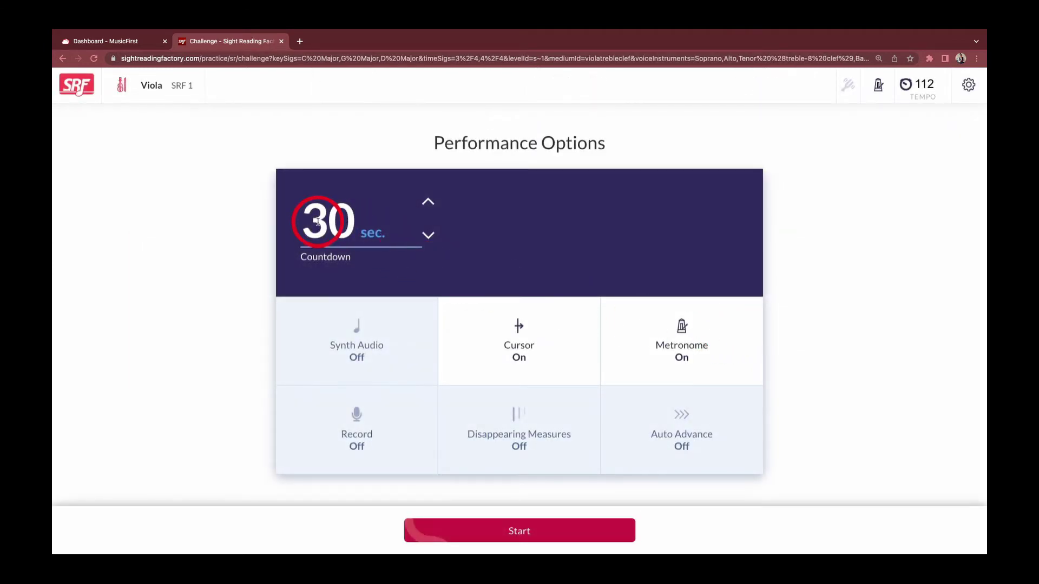
Set a 70-second countdown, turn on recording, and start the challenge.
left_click(317, 222)
type("7")
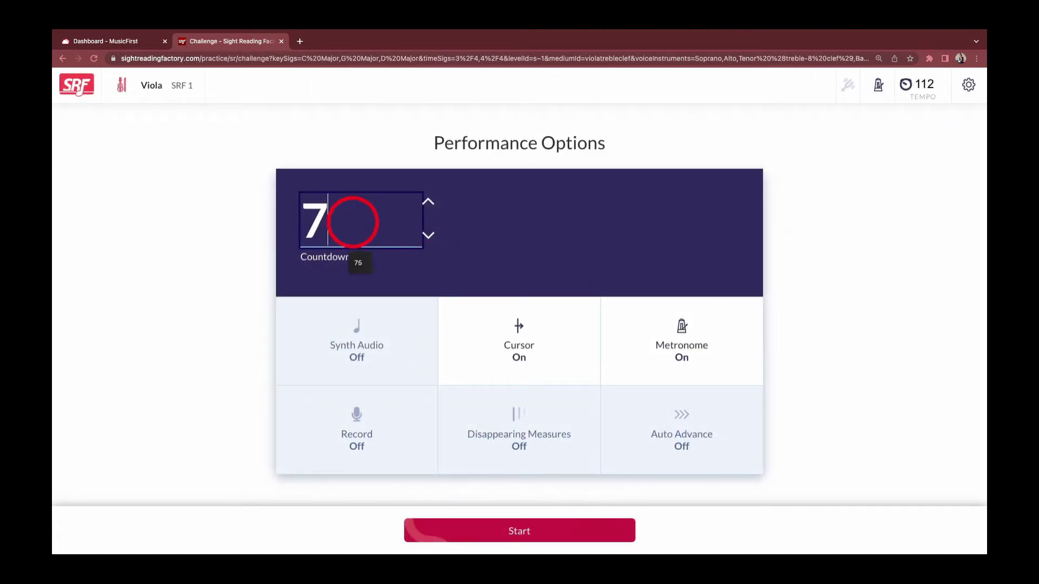
type("0")
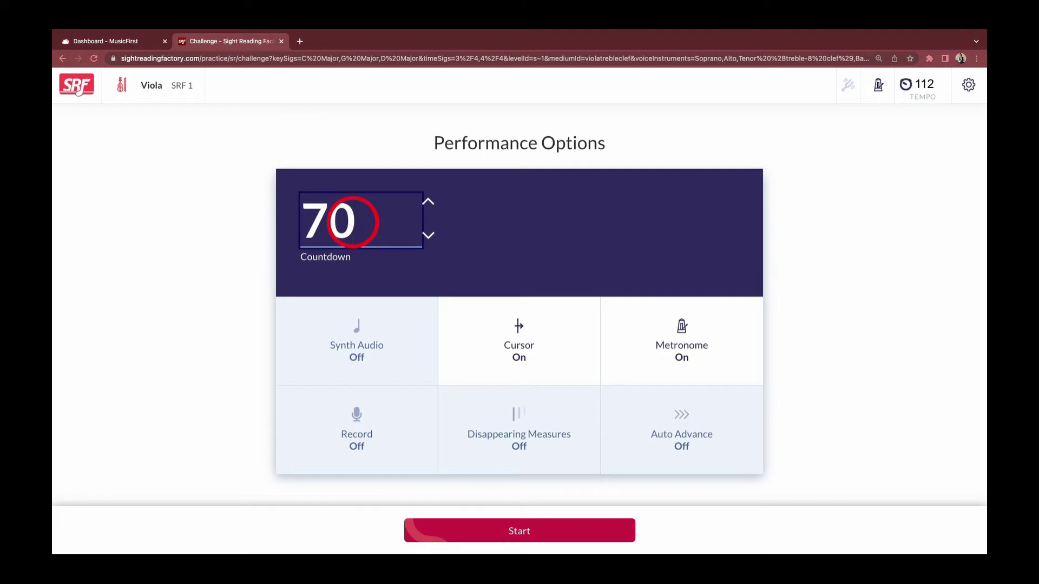
left_click(394, 265)
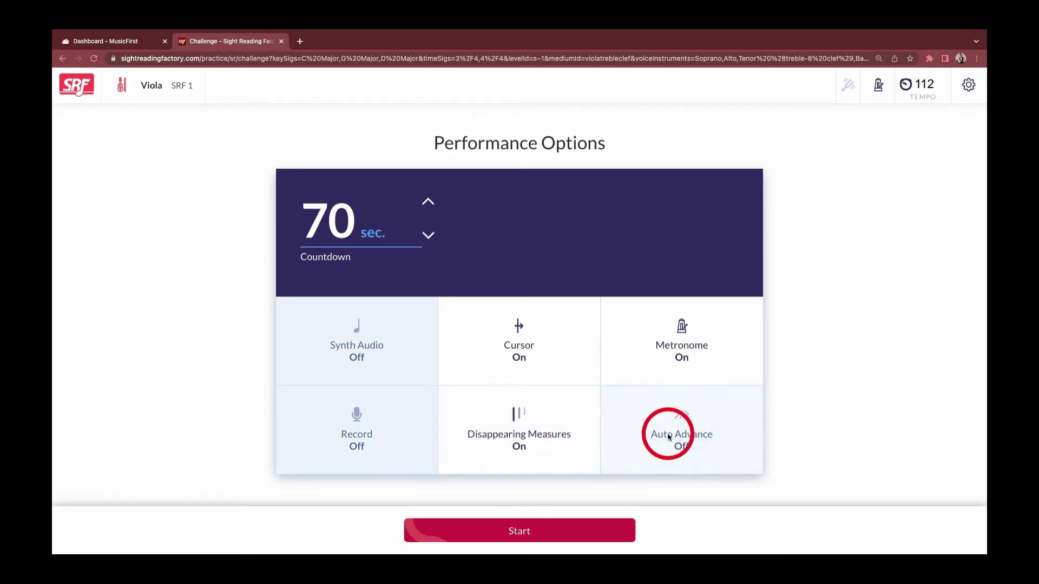
left_click(366, 419)
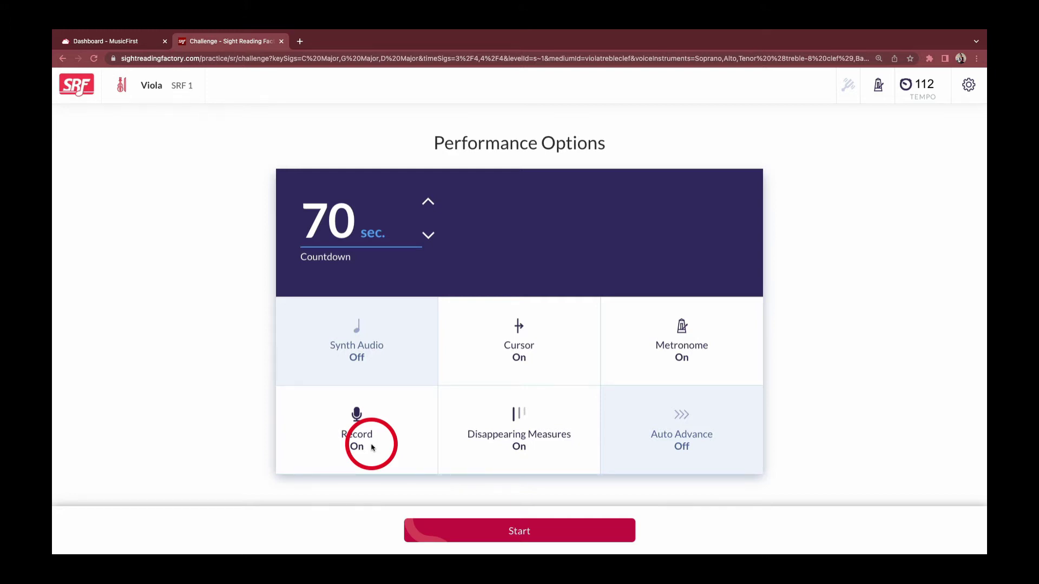
left_click(482, 528)
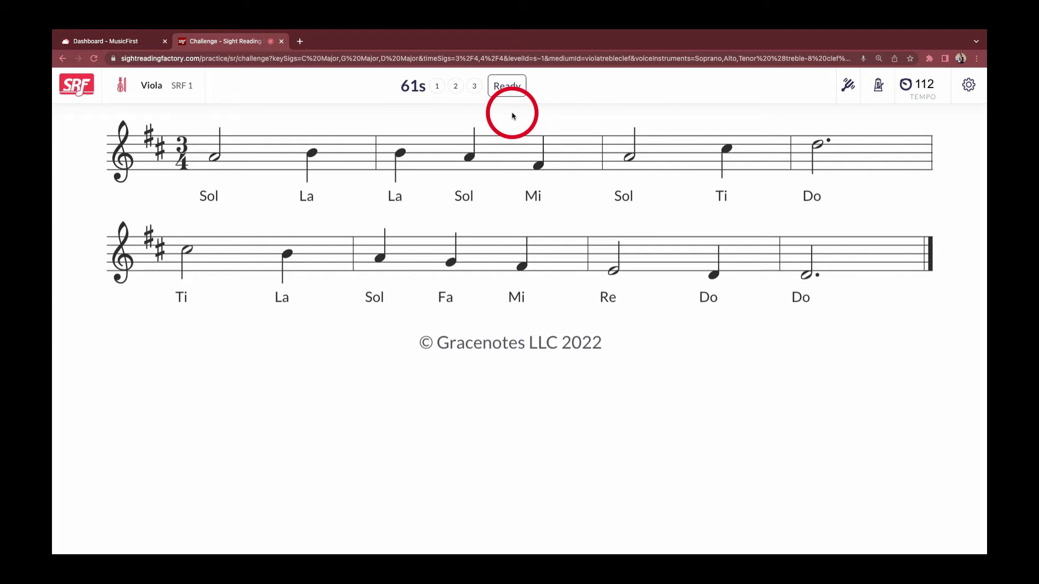
Record a performance attempt, stop it, and load the next viola exercise.
left_click(505, 94)
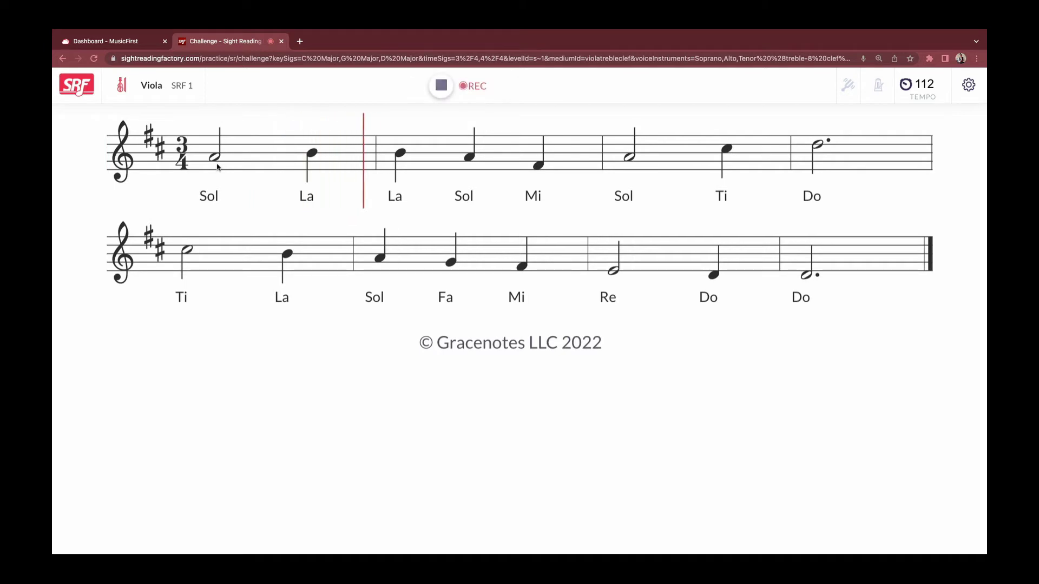
left_click(440, 87)
left_click(792, 92)
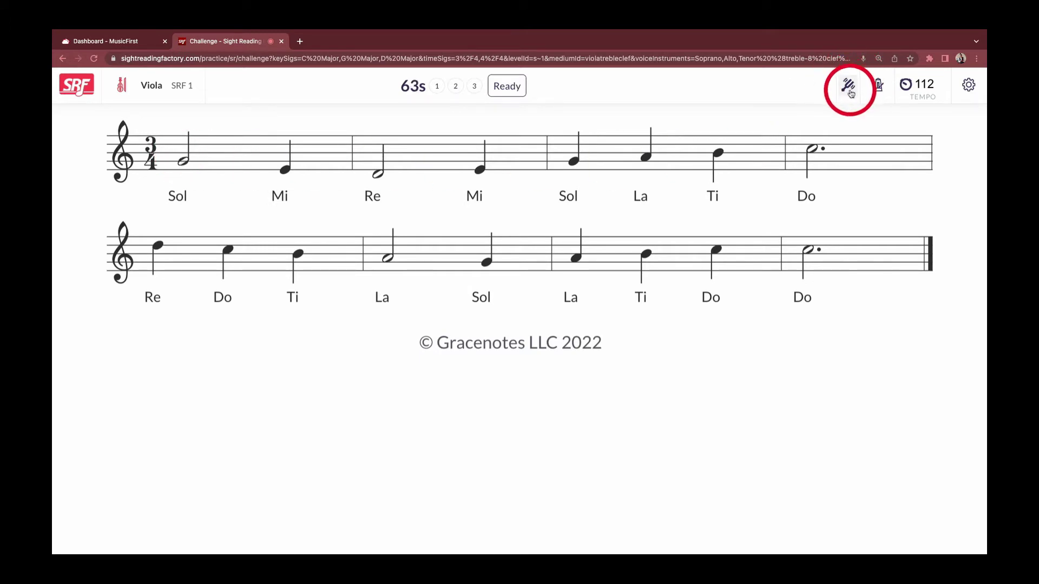
Toggle the metronome and look through the Tools settings.
left_click(879, 88)
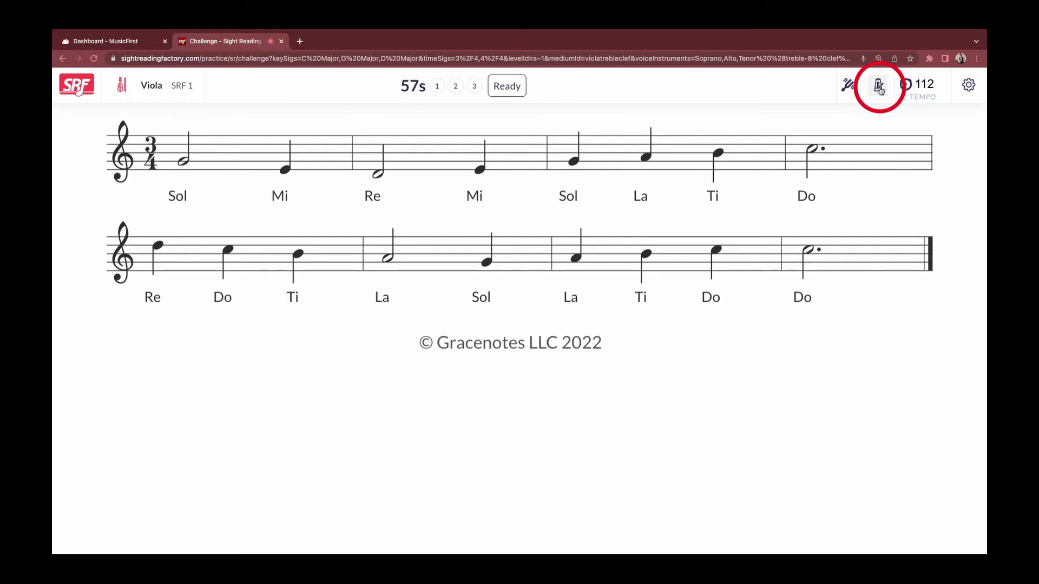
left_click(968, 85)
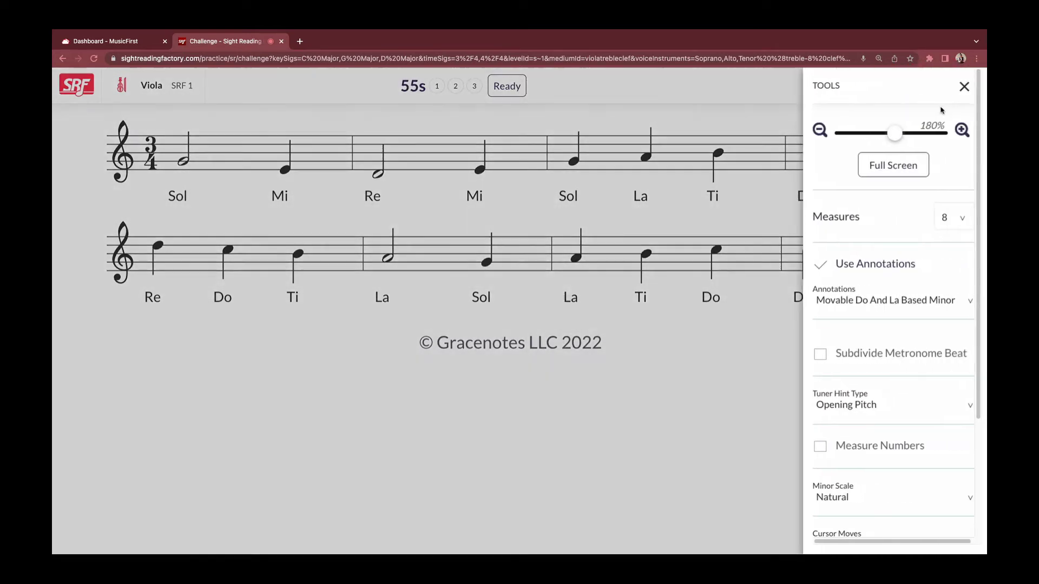
scroll(945, 272, "down", 5)
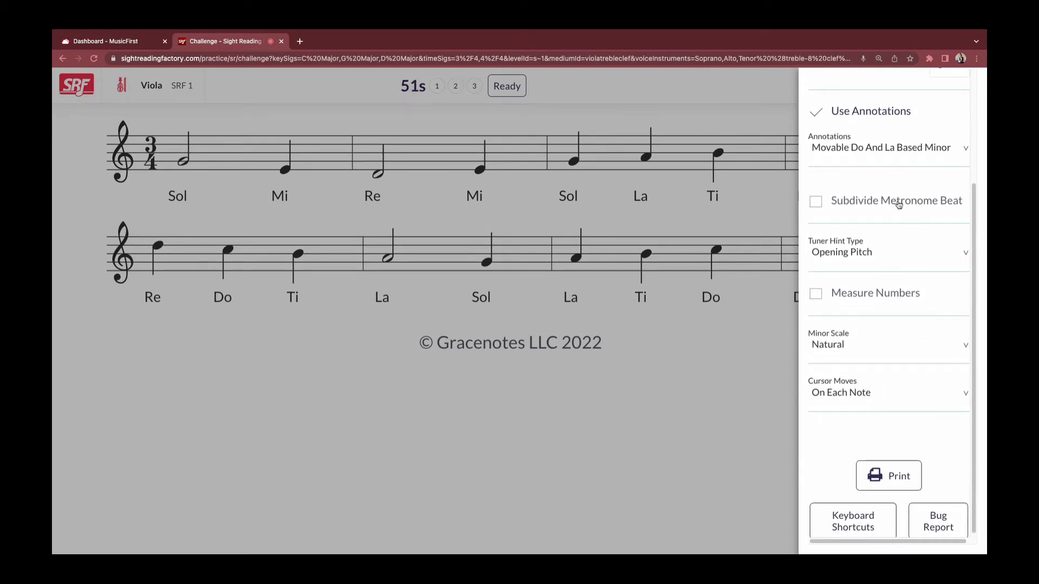
left_click(747, 359)
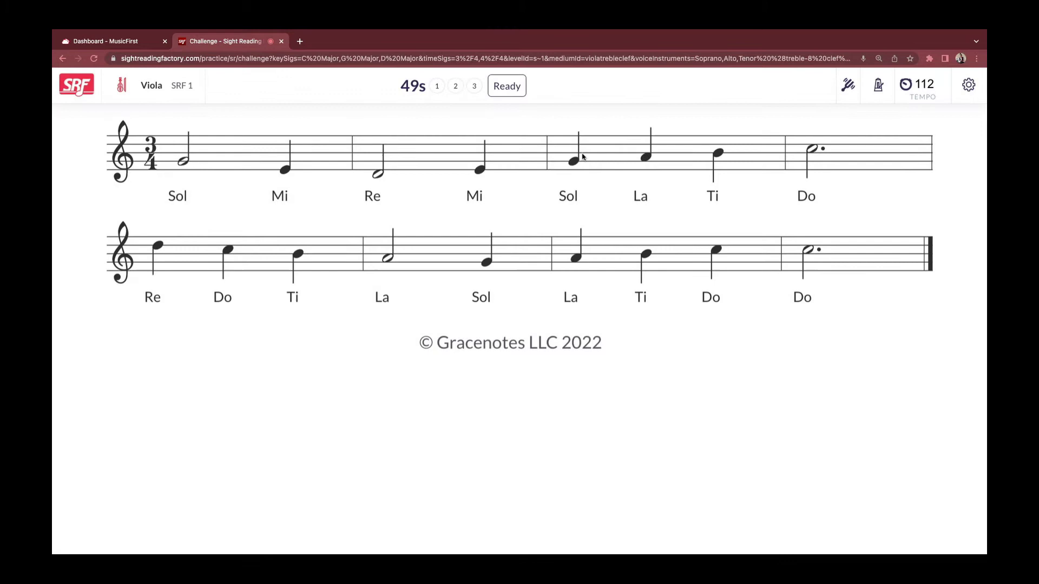
Return to the dashboard and start a new custom level from the Levels tab.
left_click(79, 85)
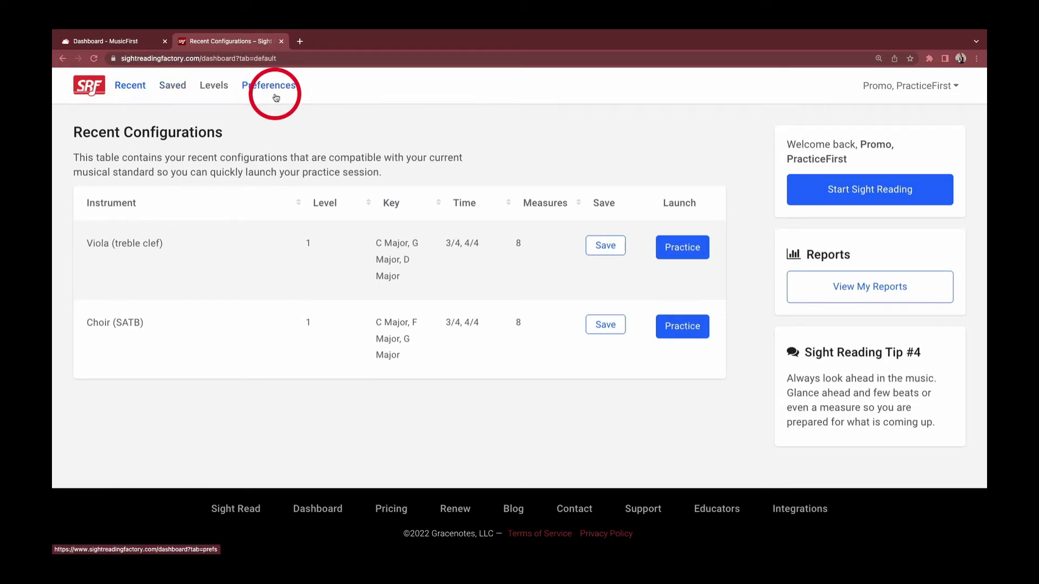
left_click(213, 85)
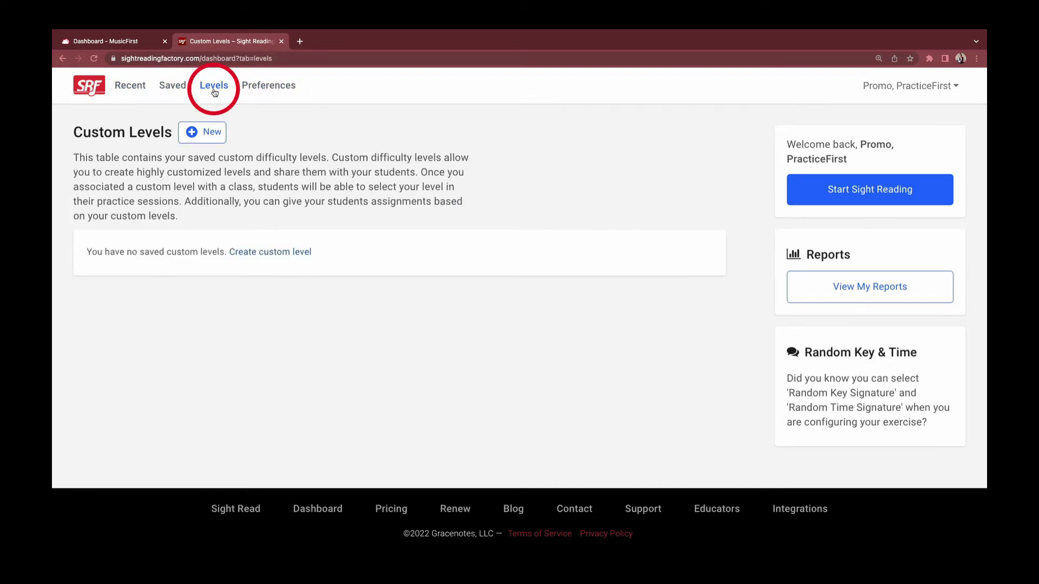
left_click(213, 132)
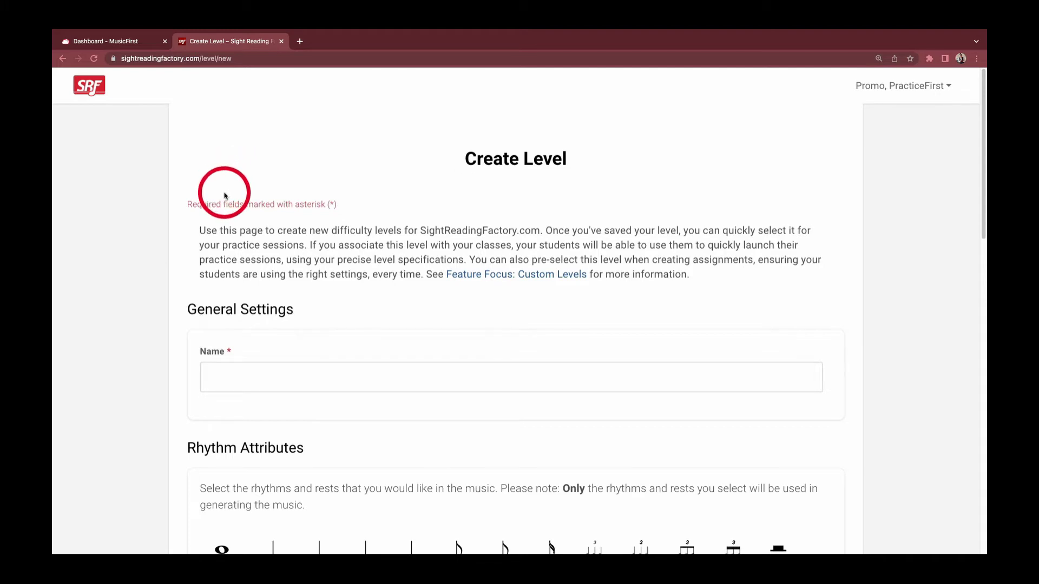
Name the new level '4th Grade - Trombone'.
scroll(220, 200, "down", 2)
left_click(240, 316)
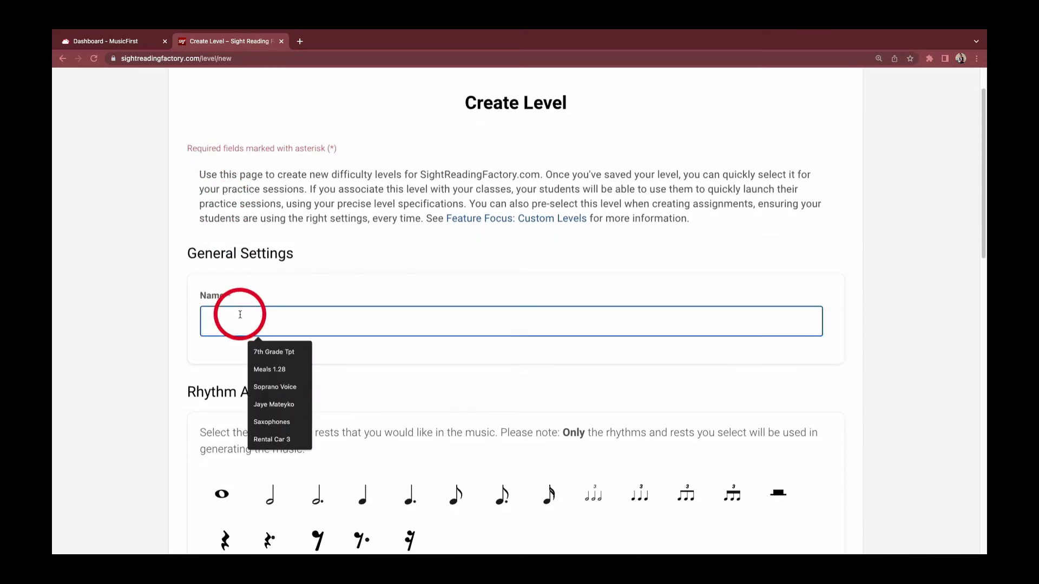
type("4th ")
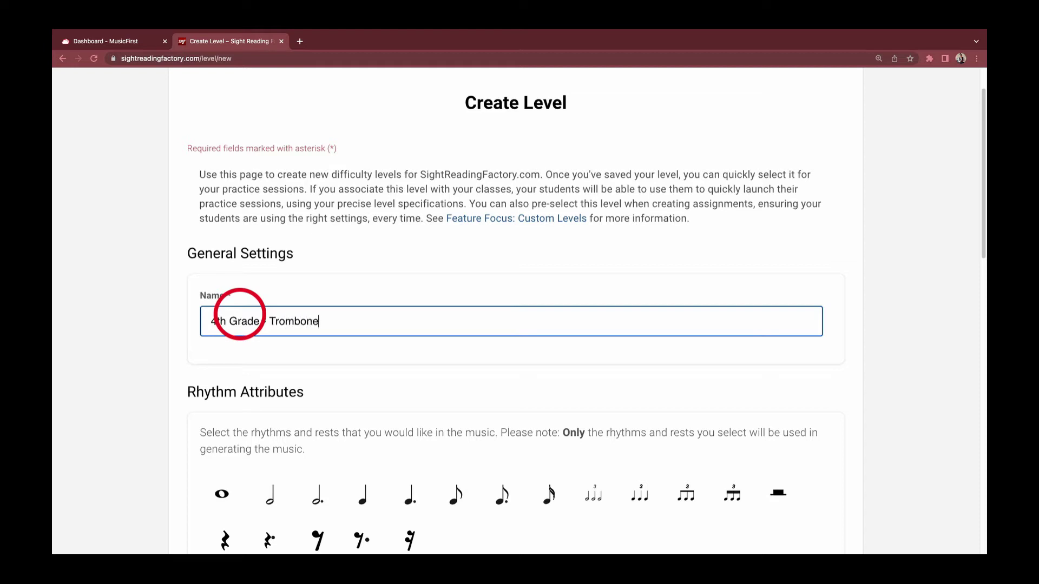
type("Grade - Trombone")
Allow whole, half and quarter notes and set rhythm difficulty to Easy.
scroll(260, 282, "down", 8)
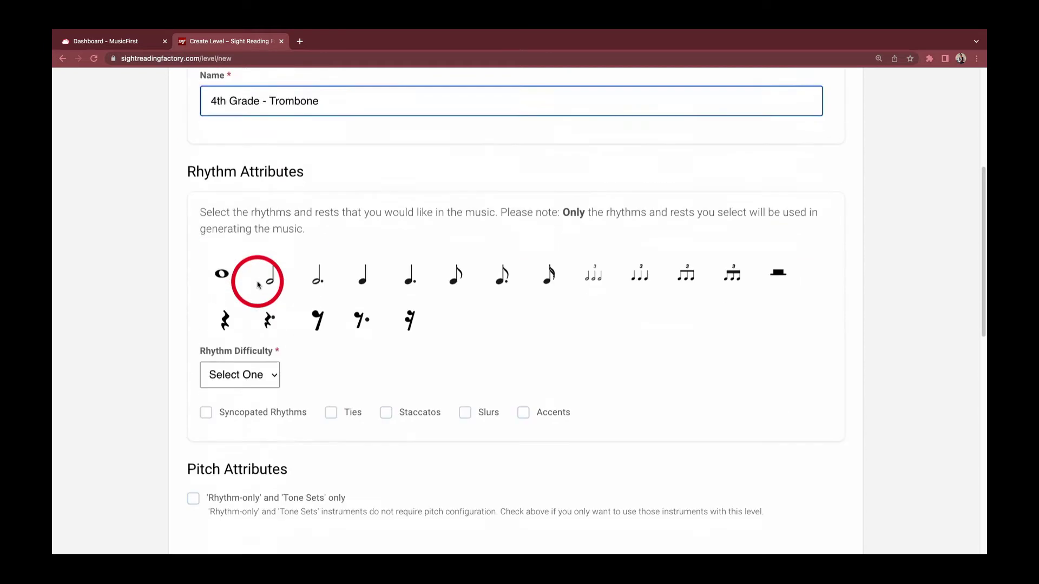
left_click(222, 266)
left_click(264, 275)
left_click(363, 268)
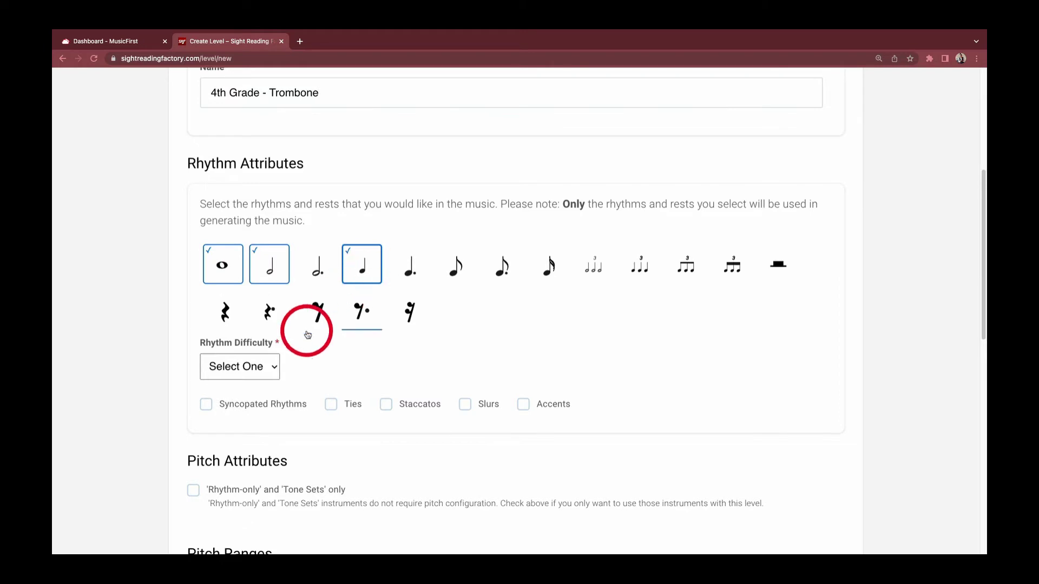
left_click(272, 369)
left_click(256, 384)
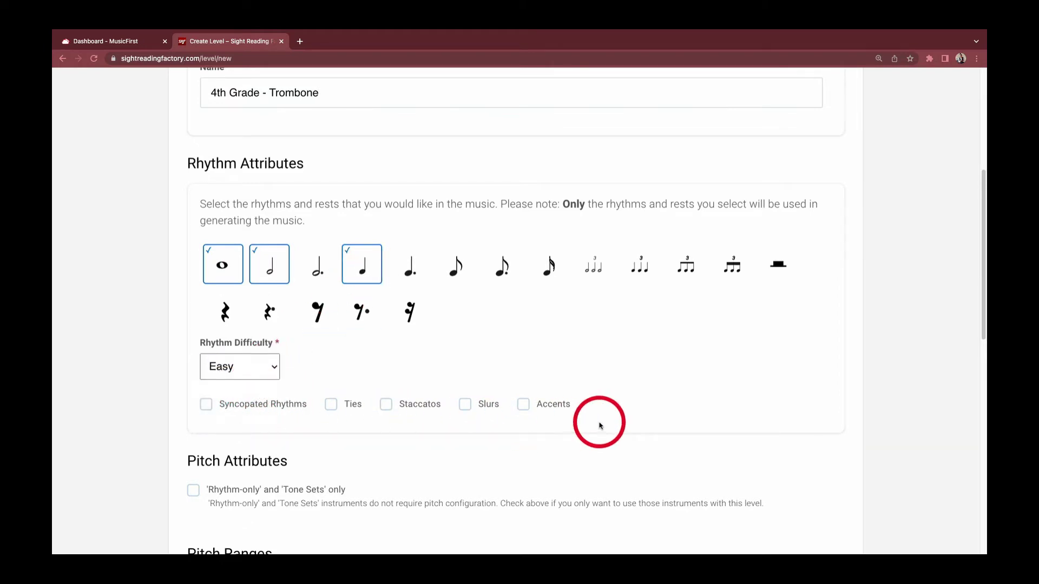
scroll(346, 336, "down", 4)
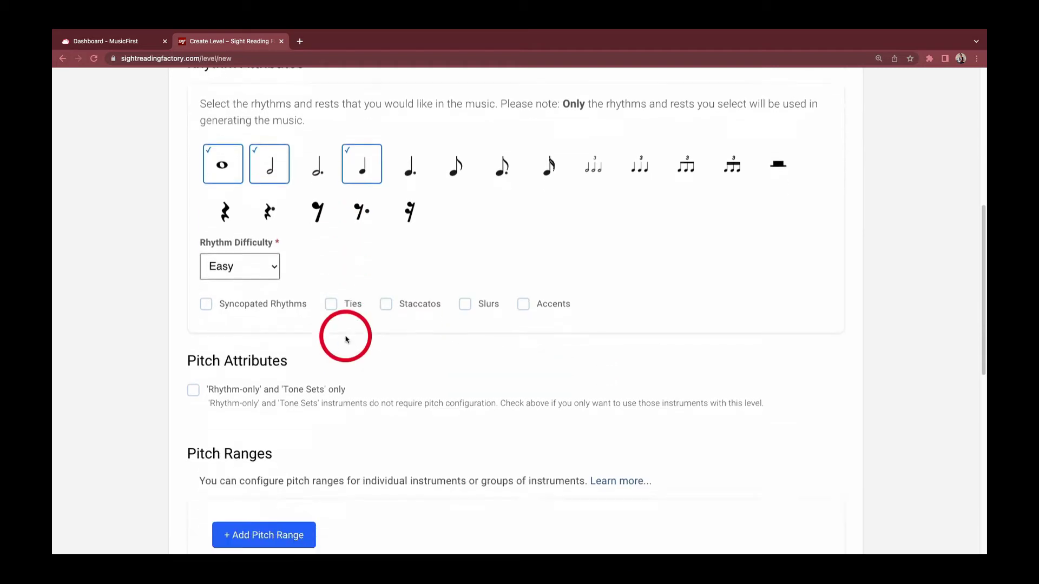
scroll(222, 293, "down", 3)
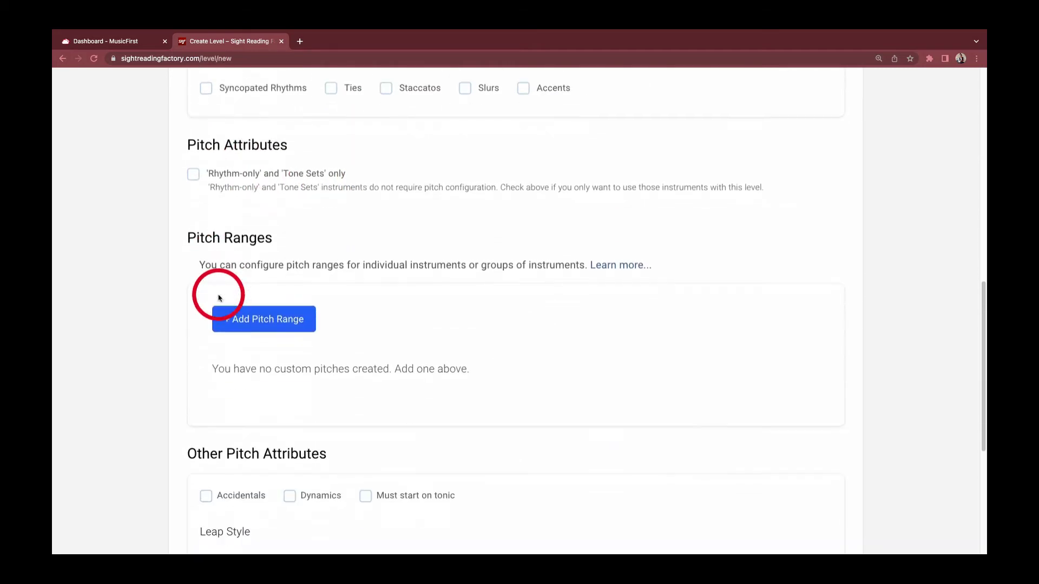
Add a bass-clef pitch range for Trombone (bass clef), adjusting its staff notes.
left_click(243, 313)
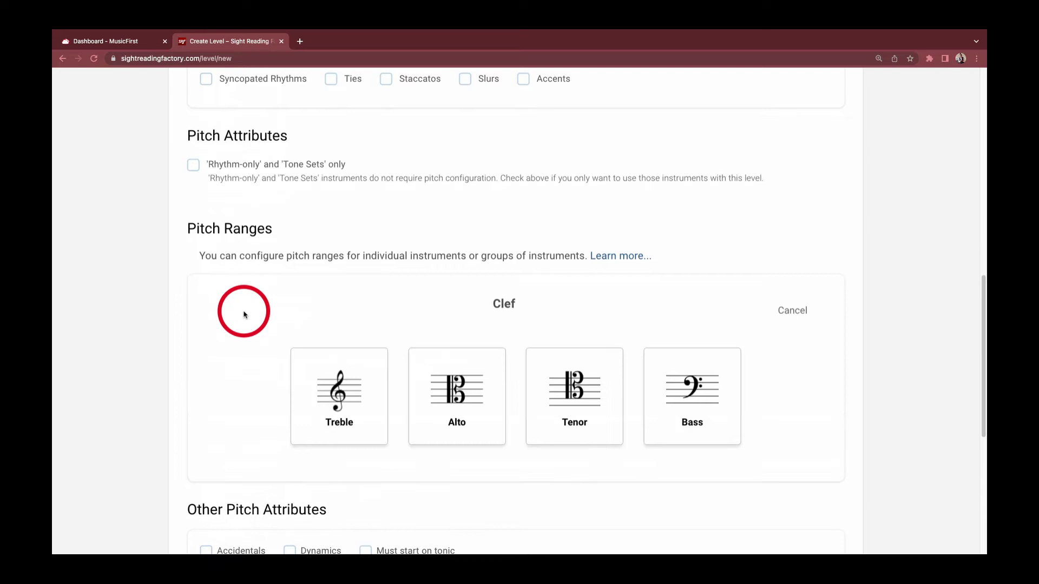
left_click(674, 400)
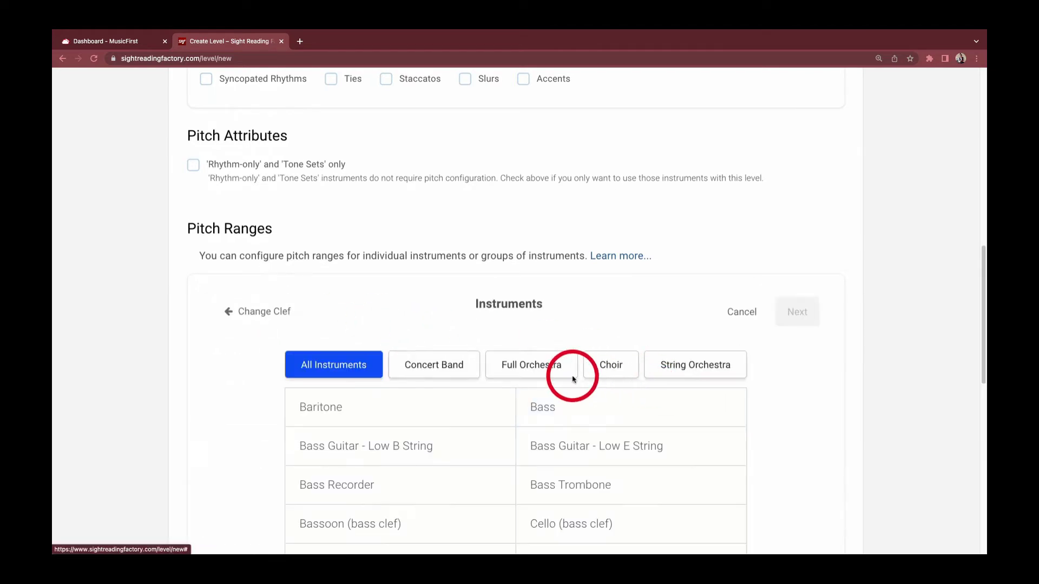
scroll(424, 328, "down", 1)
scroll(424, 328, "down", 5)
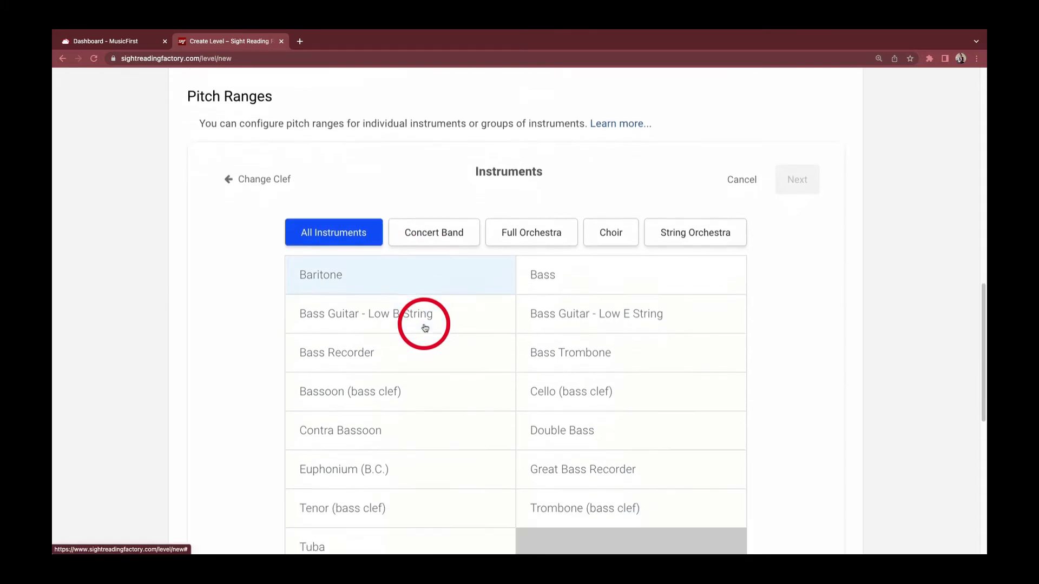
left_click(547, 441)
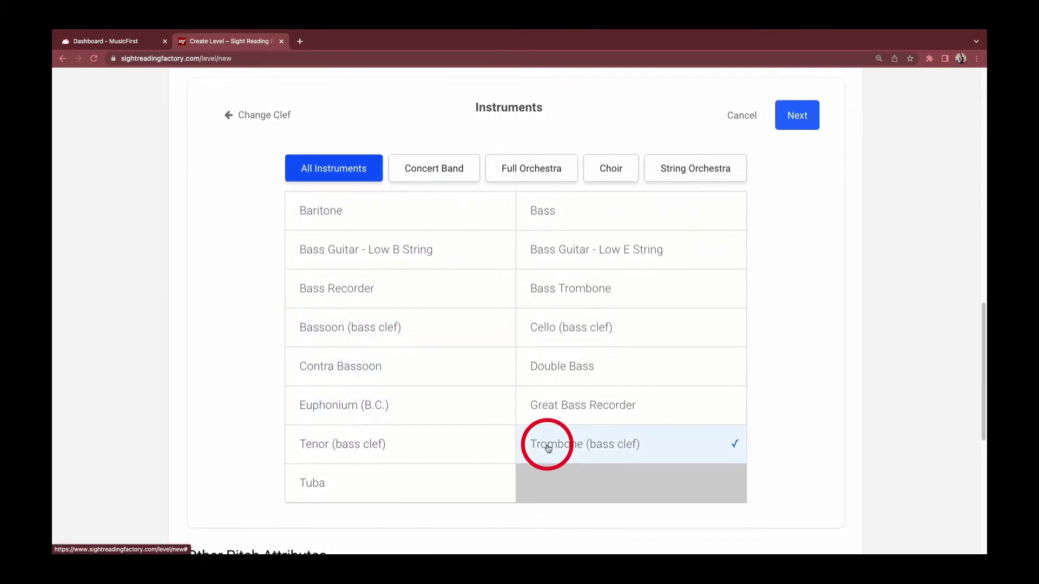
left_click(797, 115)
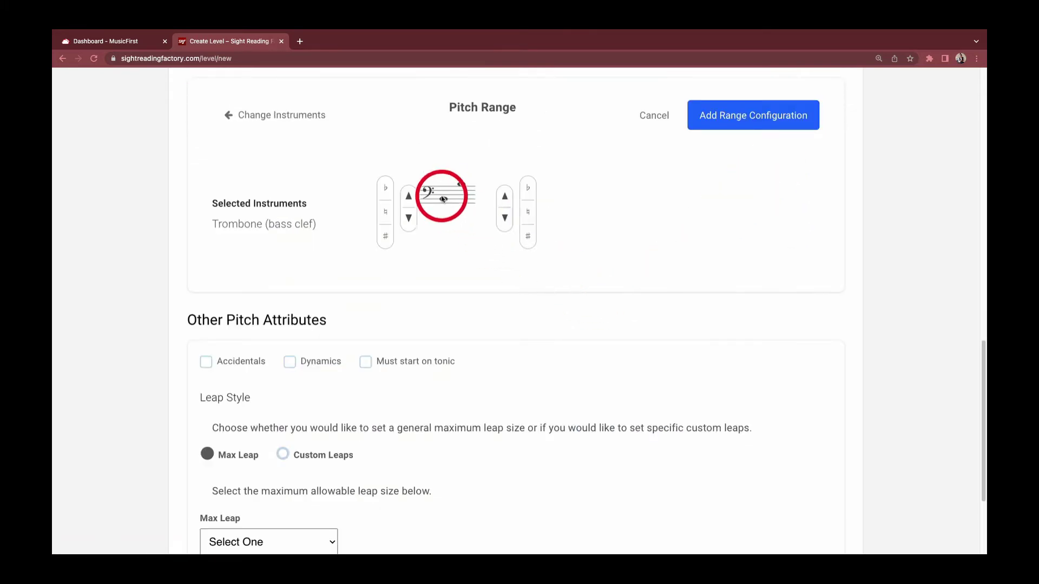
left_click(504, 218)
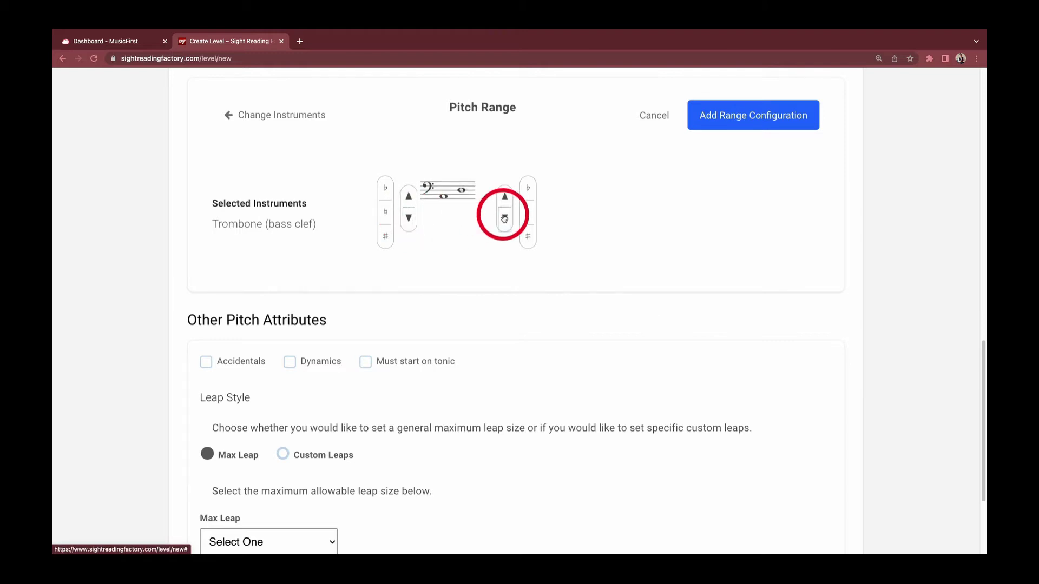
left_click(756, 118)
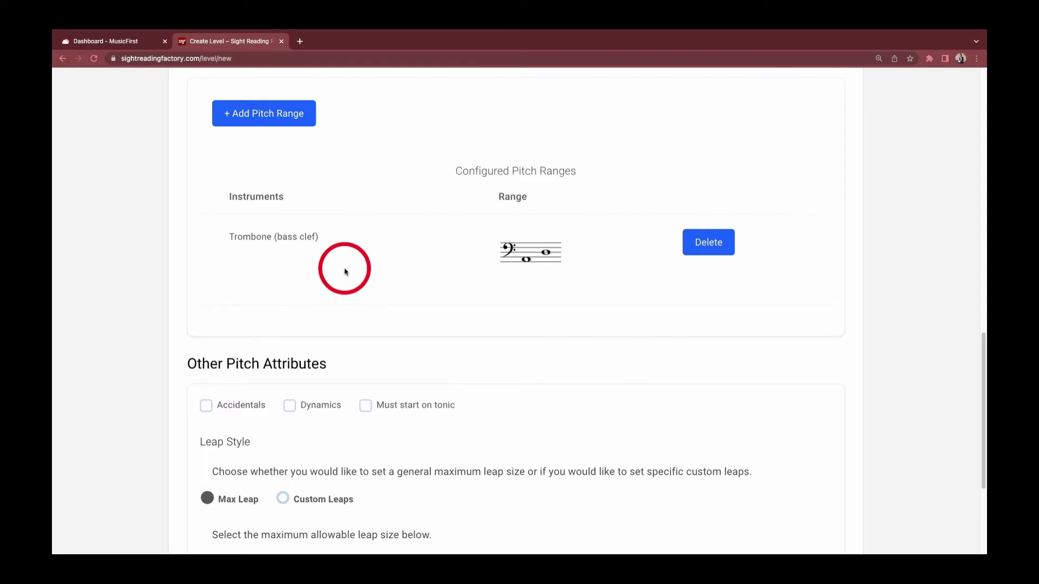
Require melodies to start on the tonic, cap leaps at a 2nd, and save the 4th Grade - Trombone level.
scroll(345, 271, "down", 3)
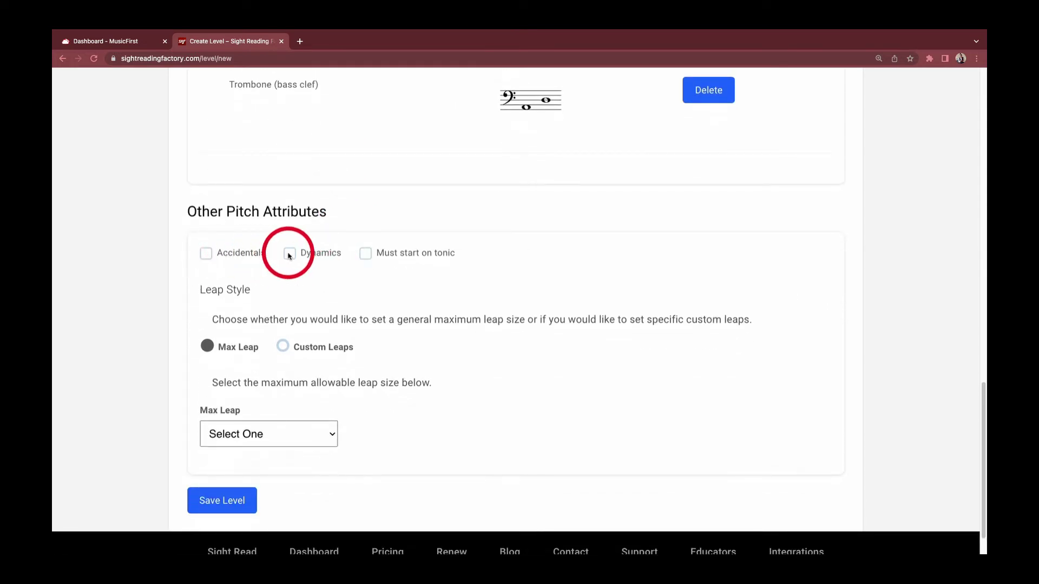
left_click(366, 255)
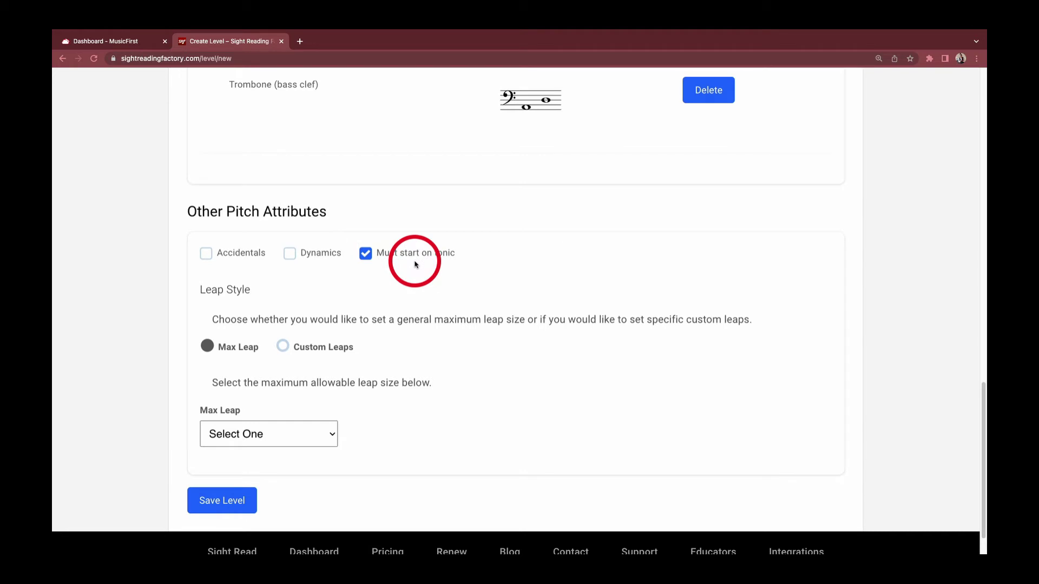
left_click(283, 347)
scroll(273, 357, "down", 2)
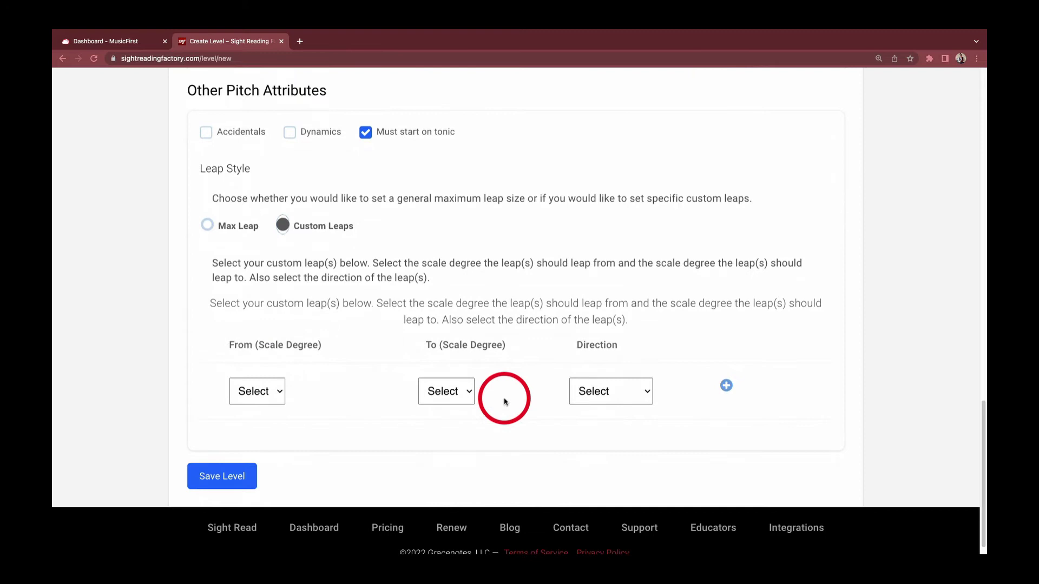
left_click(236, 225)
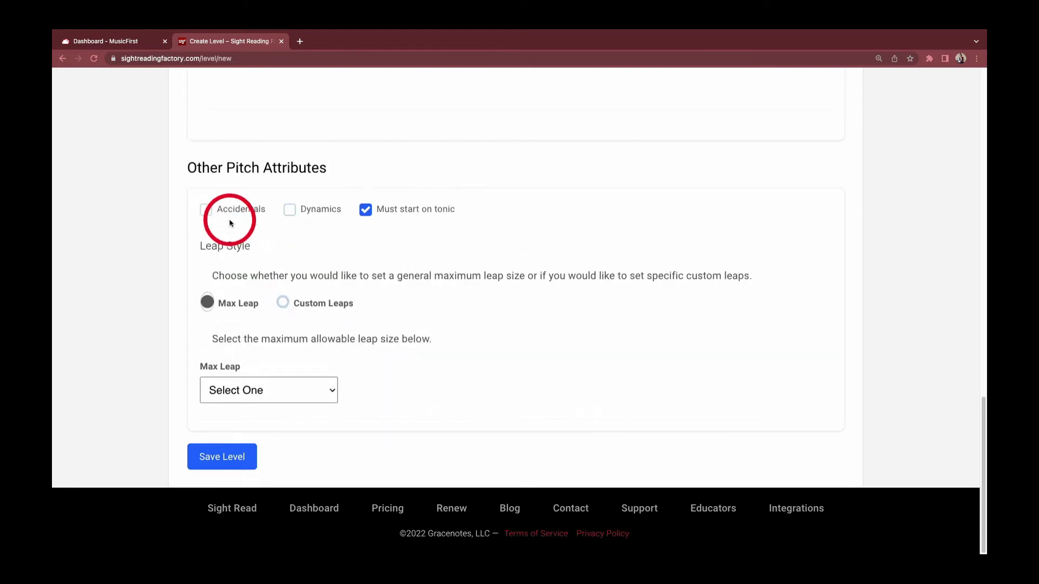
left_click(270, 391)
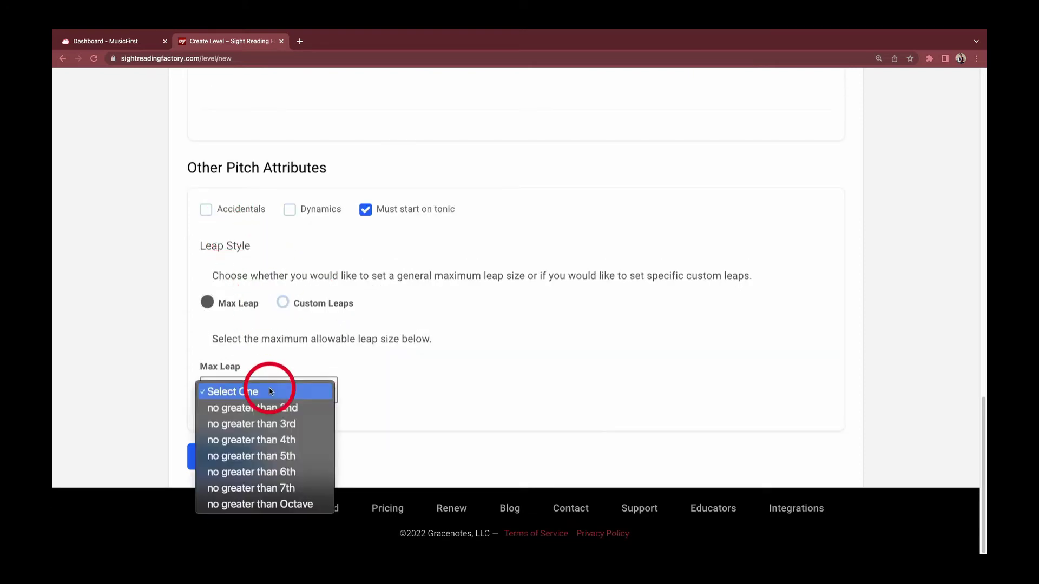
left_click(289, 423)
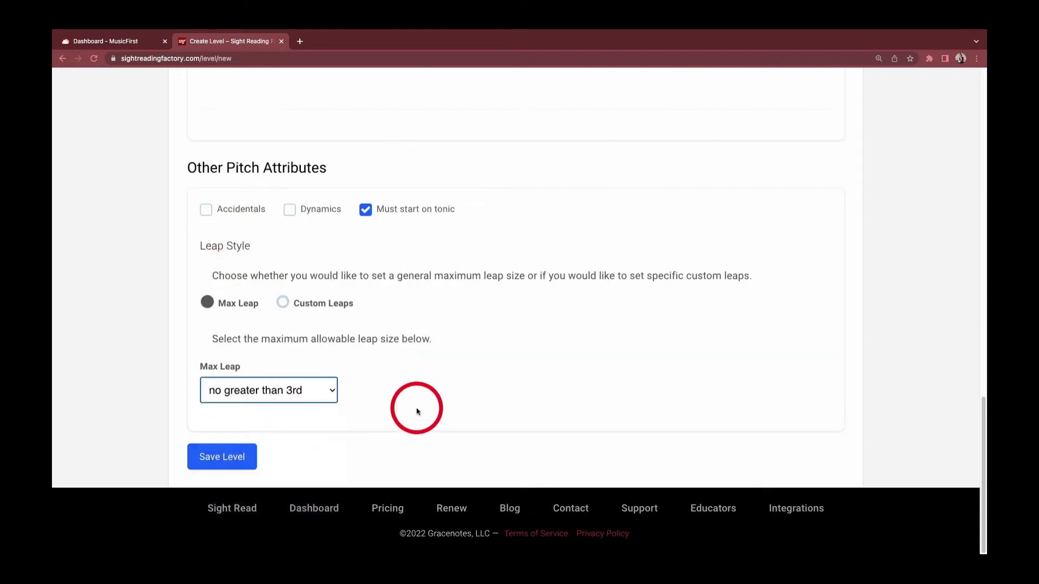
left_click(325, 397)
left_click(219, 455)
left_click(219, 455)
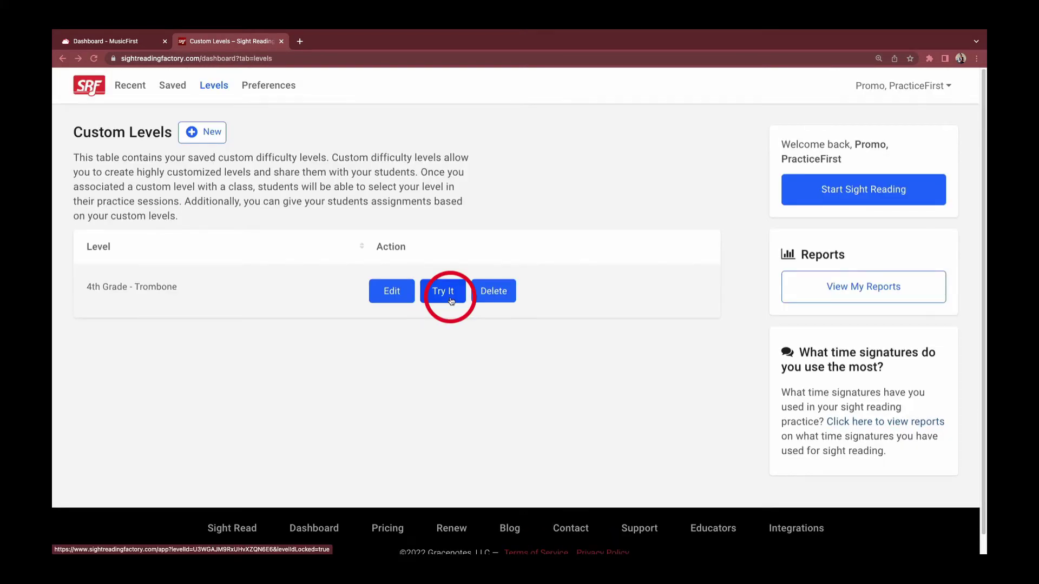
left_click(450, 292)
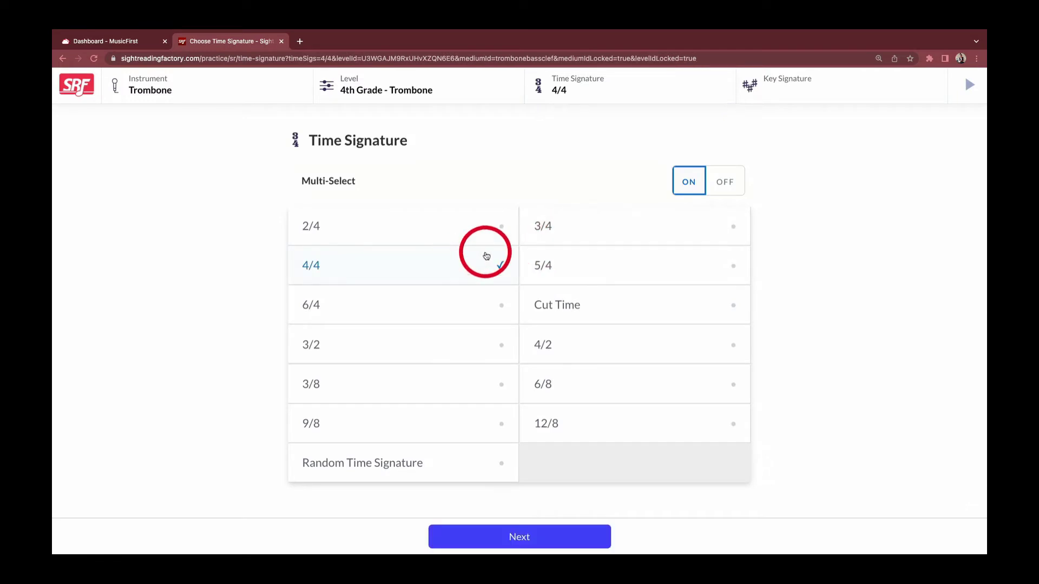
Free-play the level in 4/4 with C Major and Bb Major keys, generating two new exercises.
left_click(724, 180)
left_click(559, 528)
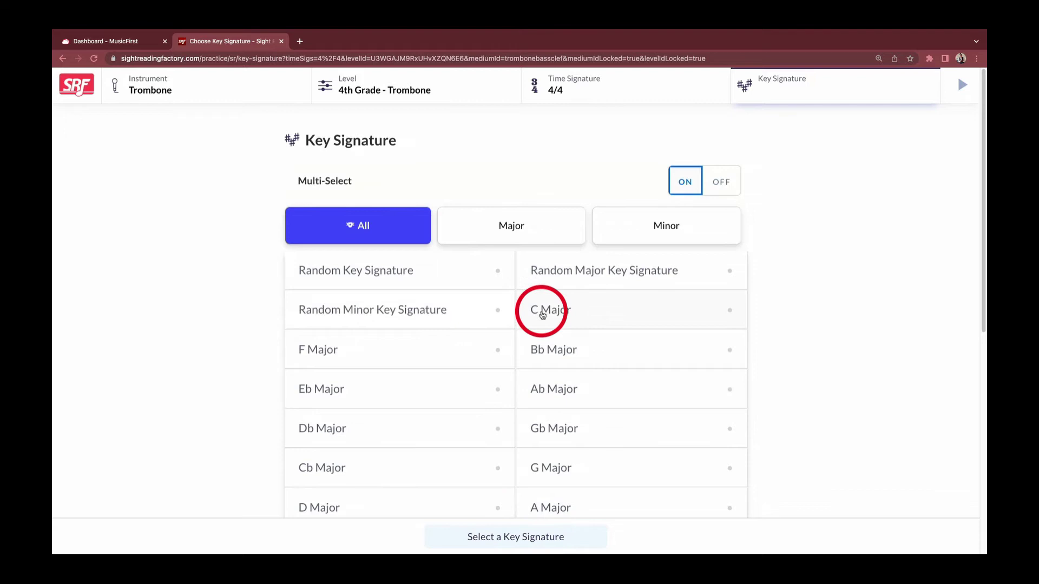
left_click(549, 310)
left_click(552, 349)
left_click(568, 538)
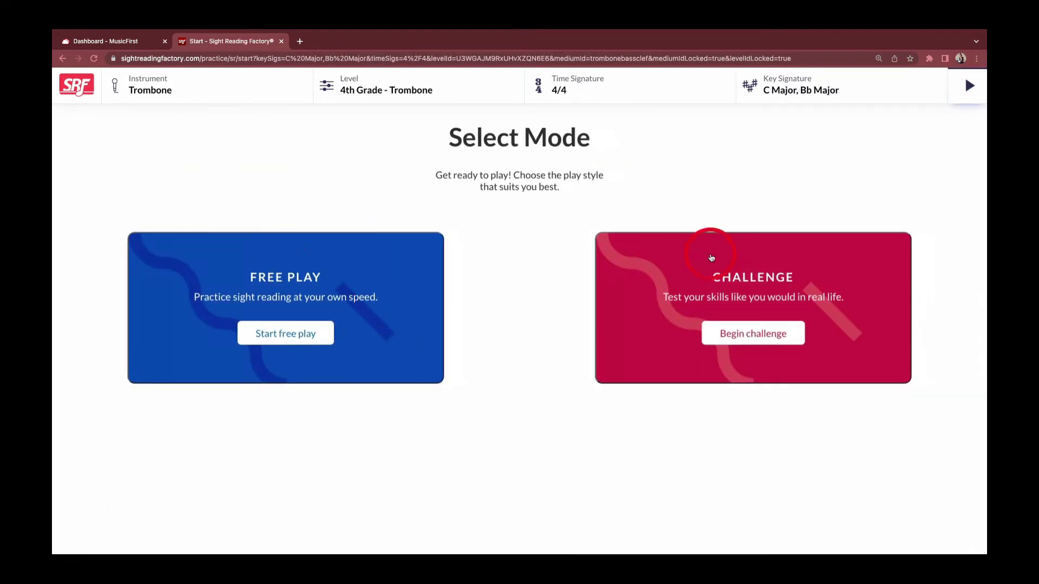
left_click(305, 336)
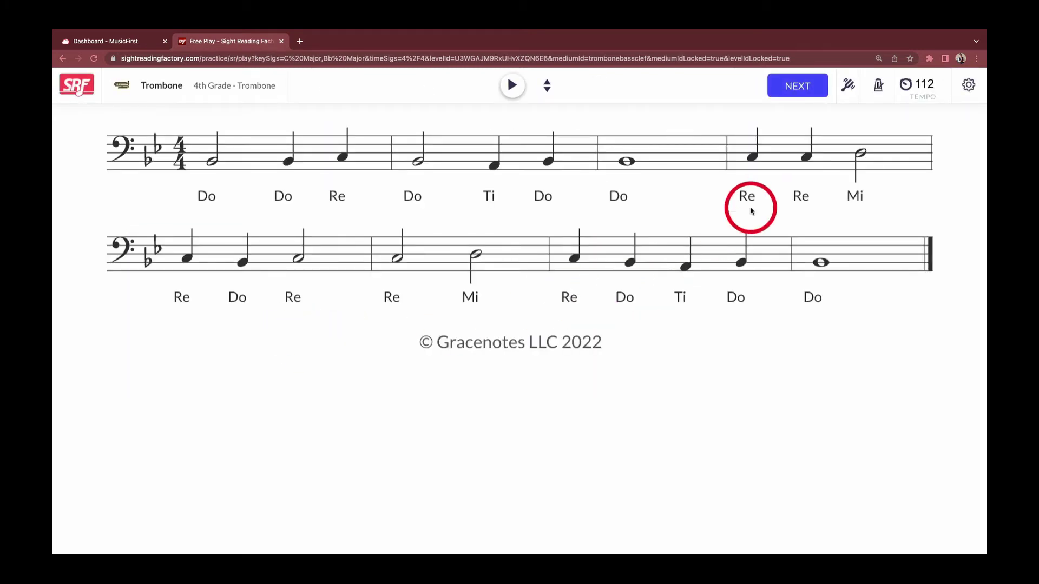
left_click(798, 89)
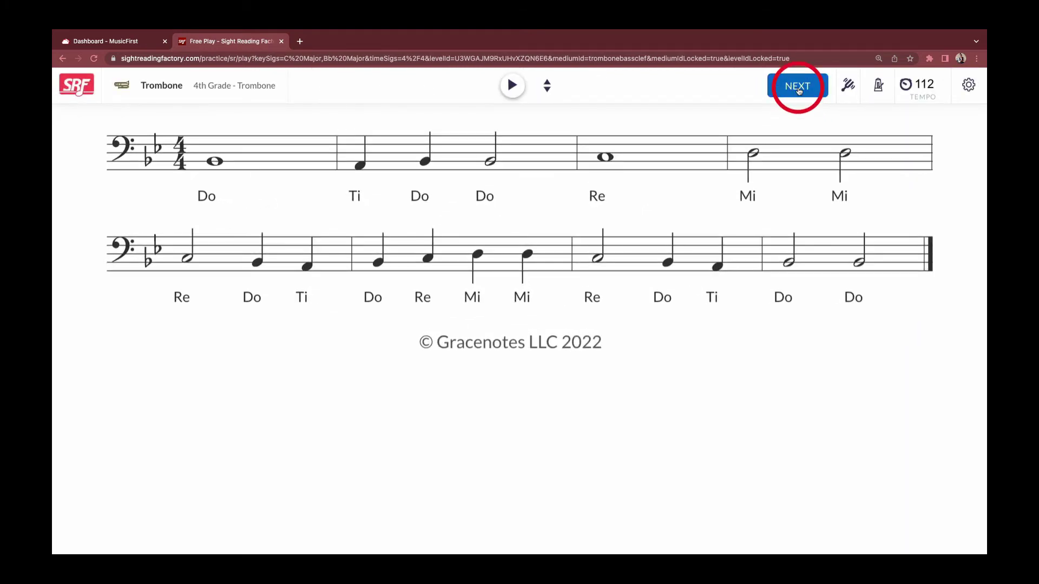
left_click(798, 89)
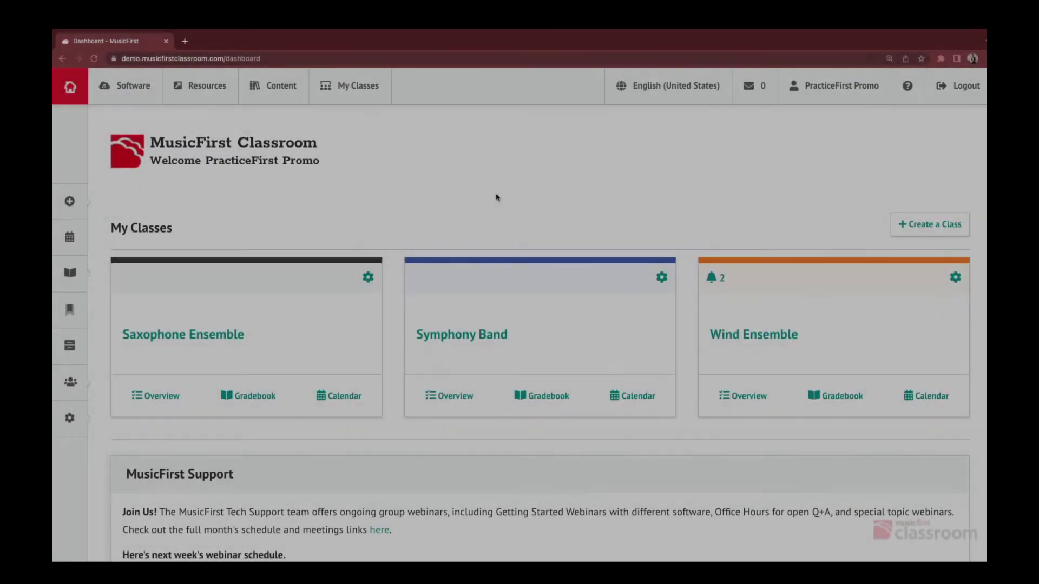
Open the Symphony Band class and begin a new task from the Create menu.
left_click(497, 196)
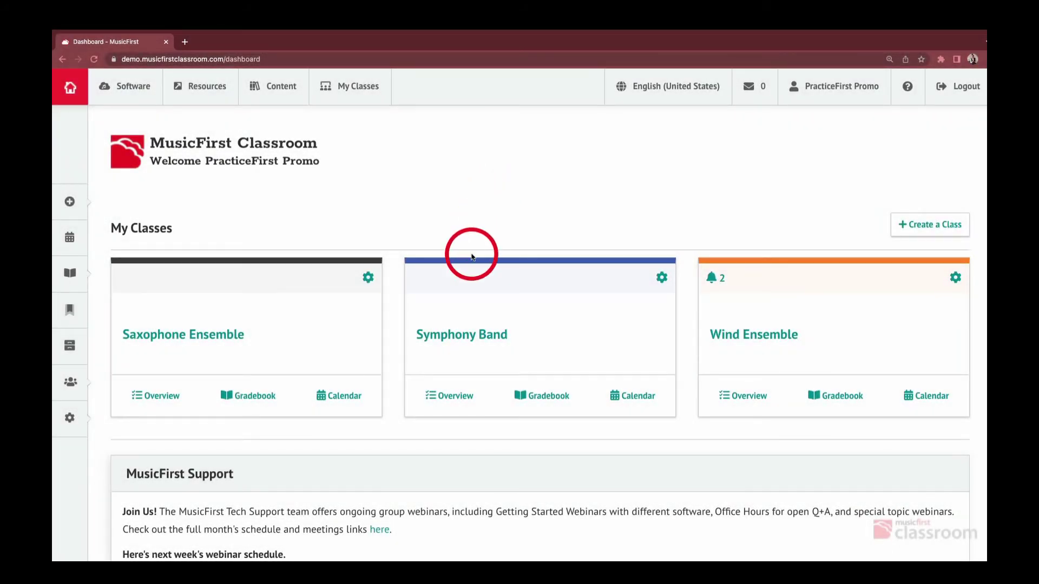
left_click(448, 338)
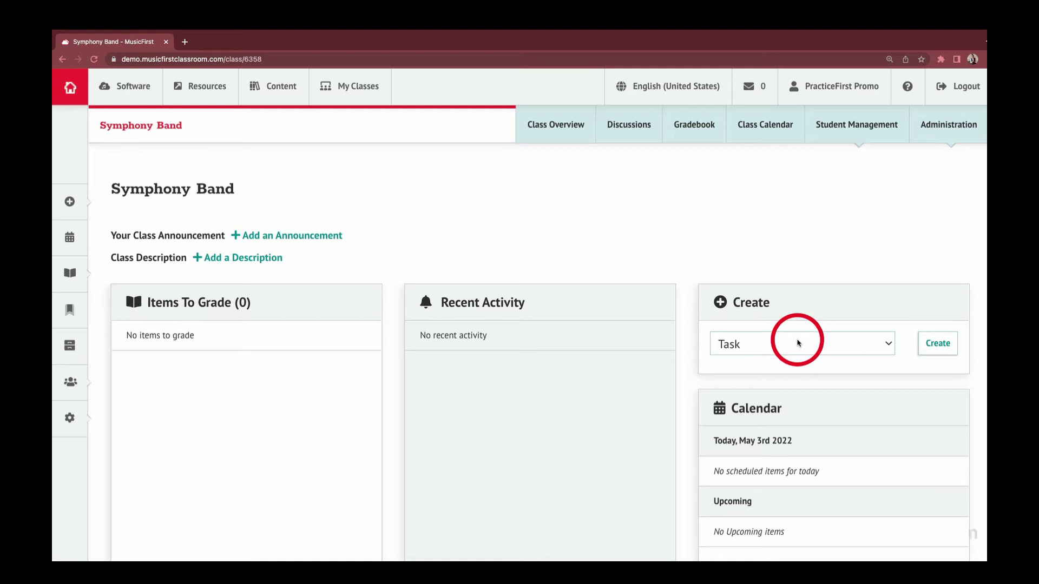
mouse_move(73, 201)
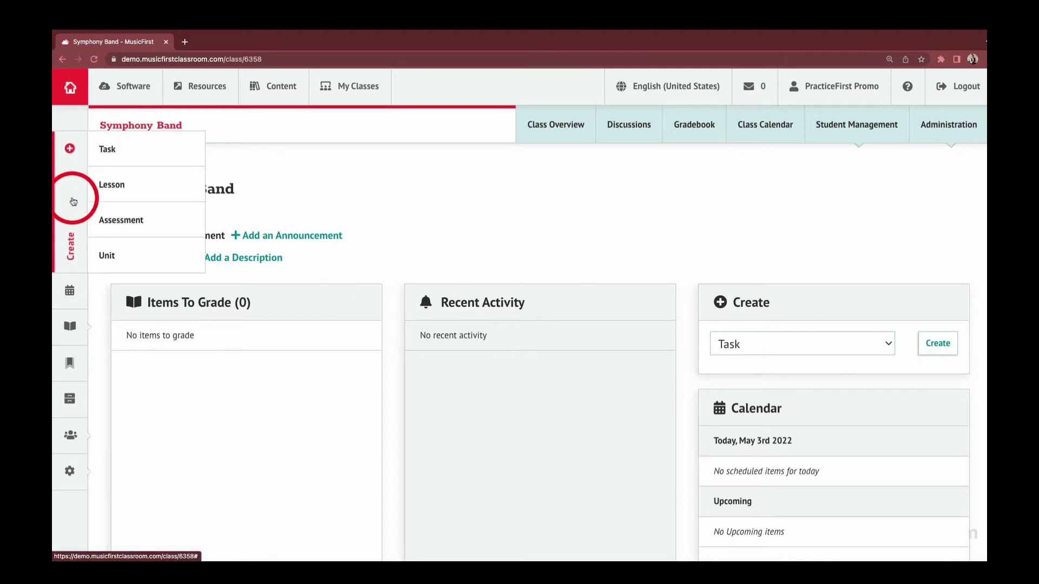
left_click(124, 145)
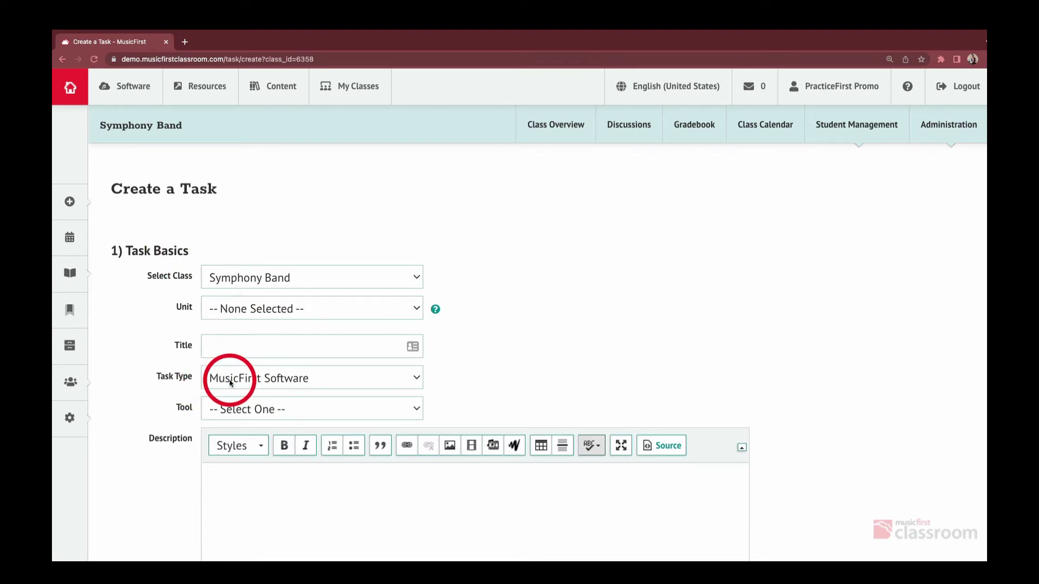
Attach Sight Reading Factory as the task's tool, leaving it without a unit.
left_click(259, 411)
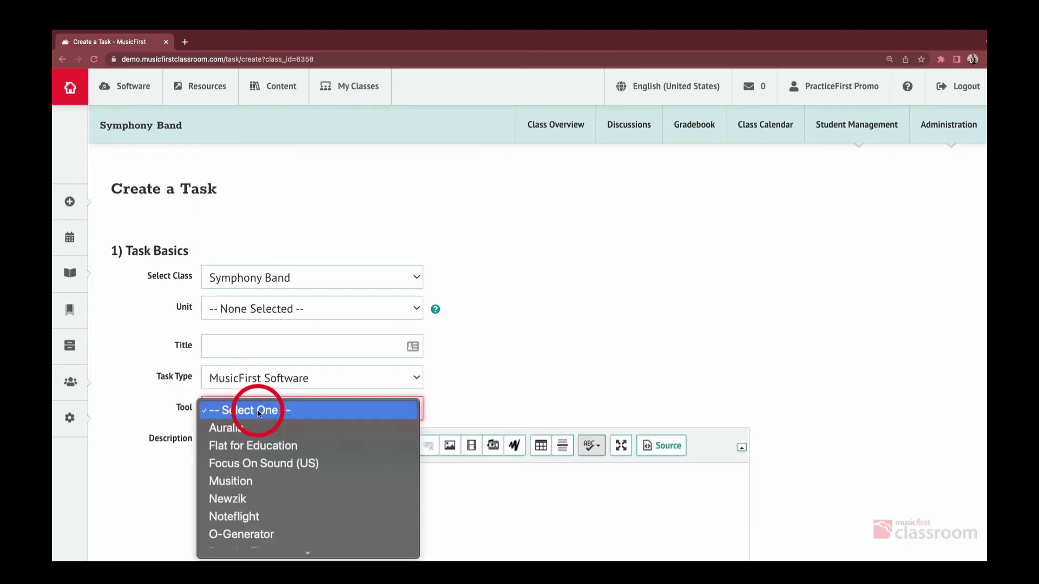
scroll(259, 414, "down", 3)
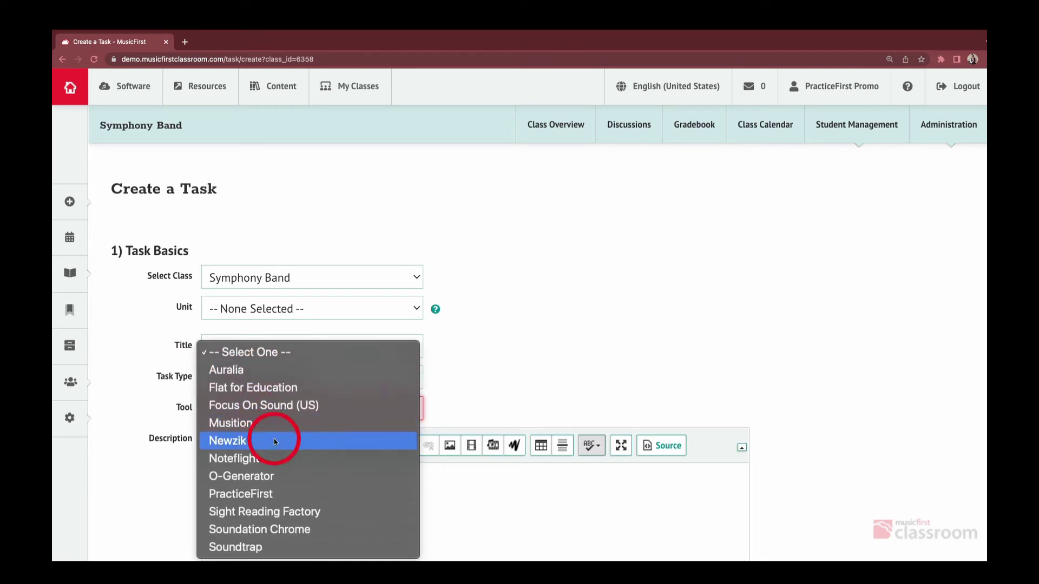
left_click(325, 515)
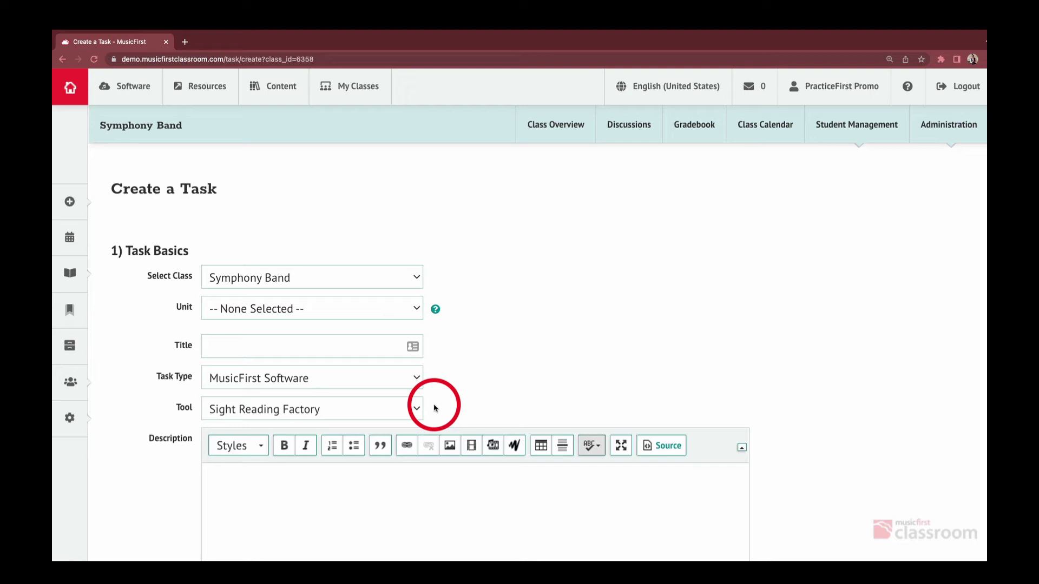
left_click(312, 307)
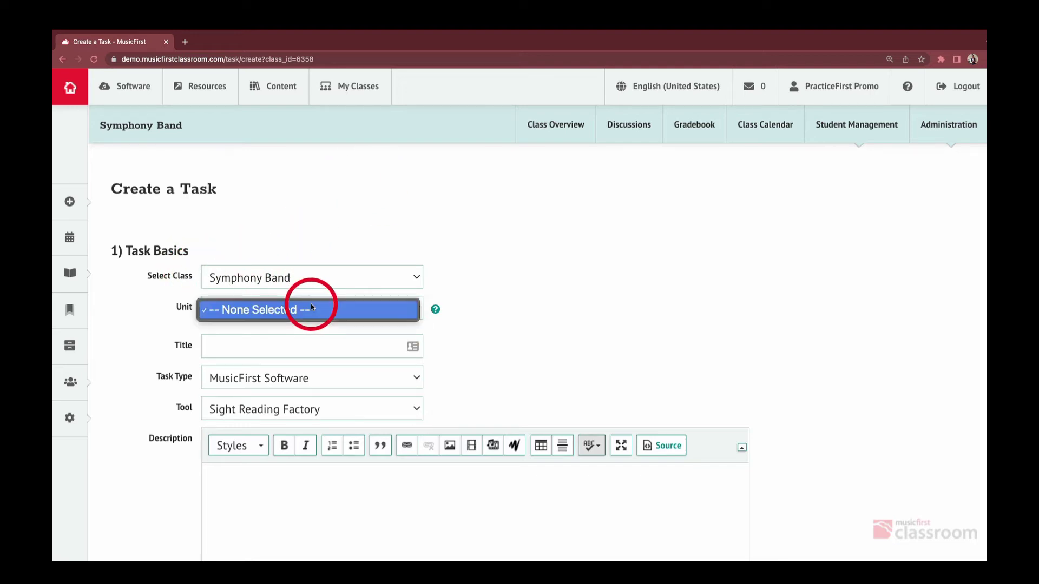
left_click(311, 307)
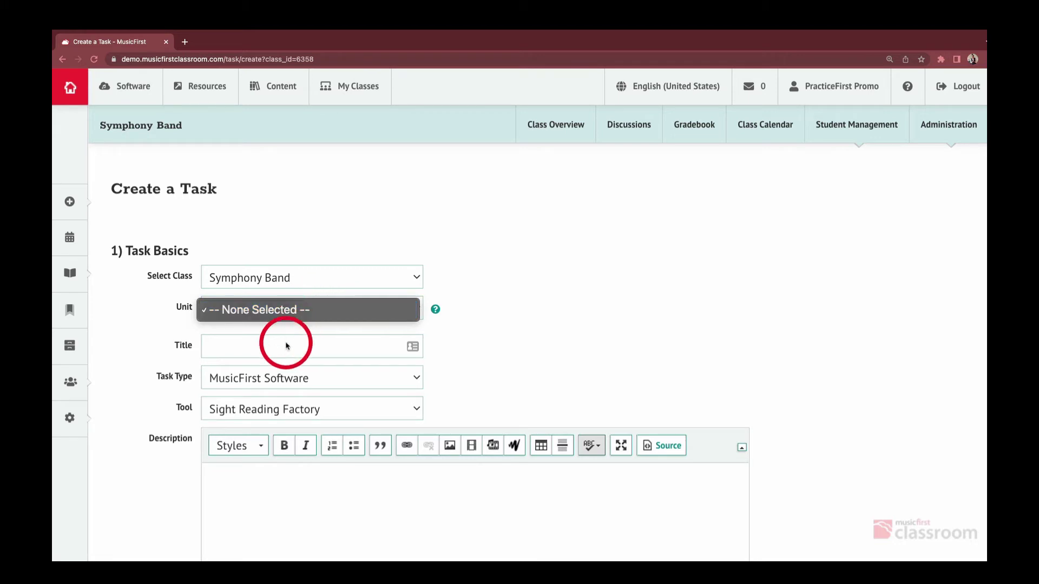
Title the task '1st Sight Reading Task' and place the cursor in the description.
left_click(265, 347)
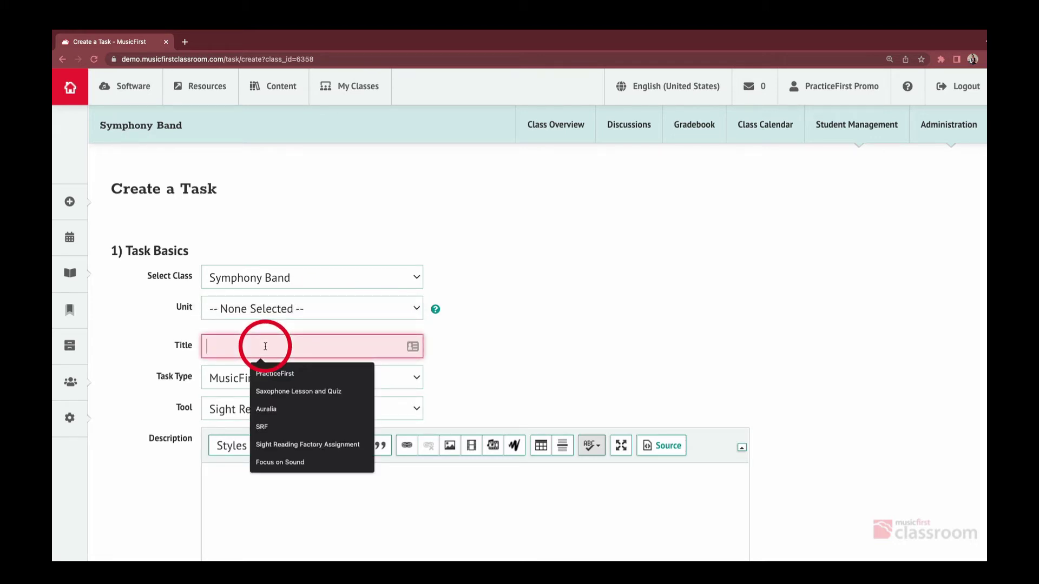
type("L")
key("BackSpace")
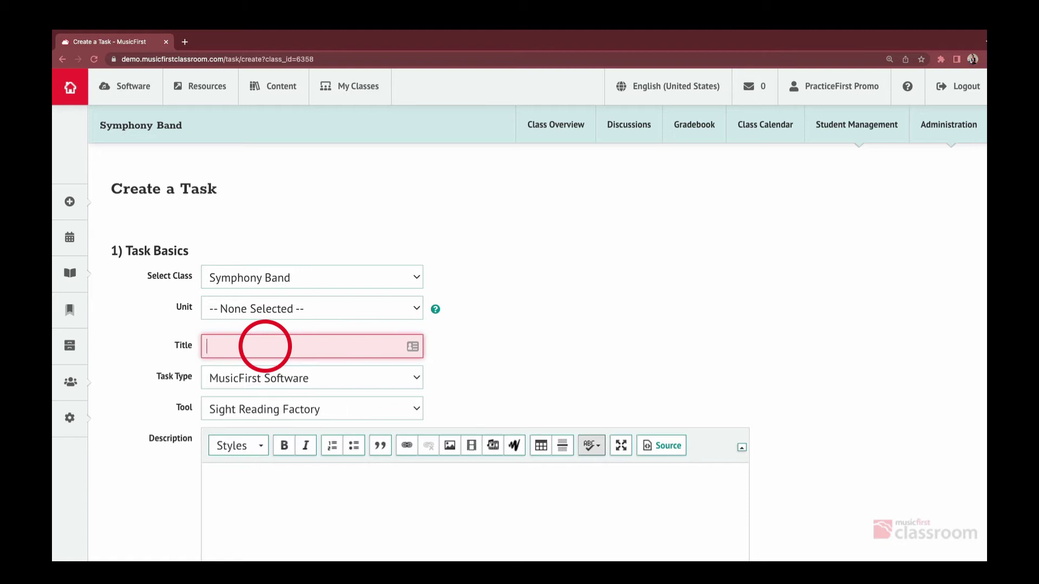
type("!st ")
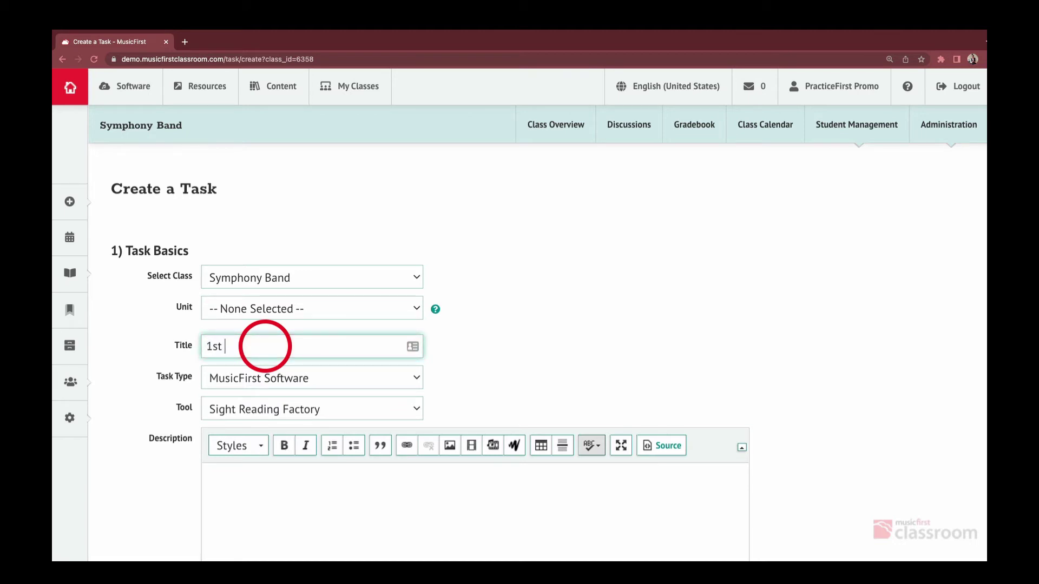
type("Sight Reading Task")
left_click(312, 461)
Write the description: three attempts at level 1, Bb Major in 4/4, instrument chosen after launching.
scroll(311, 481, "down", 3)
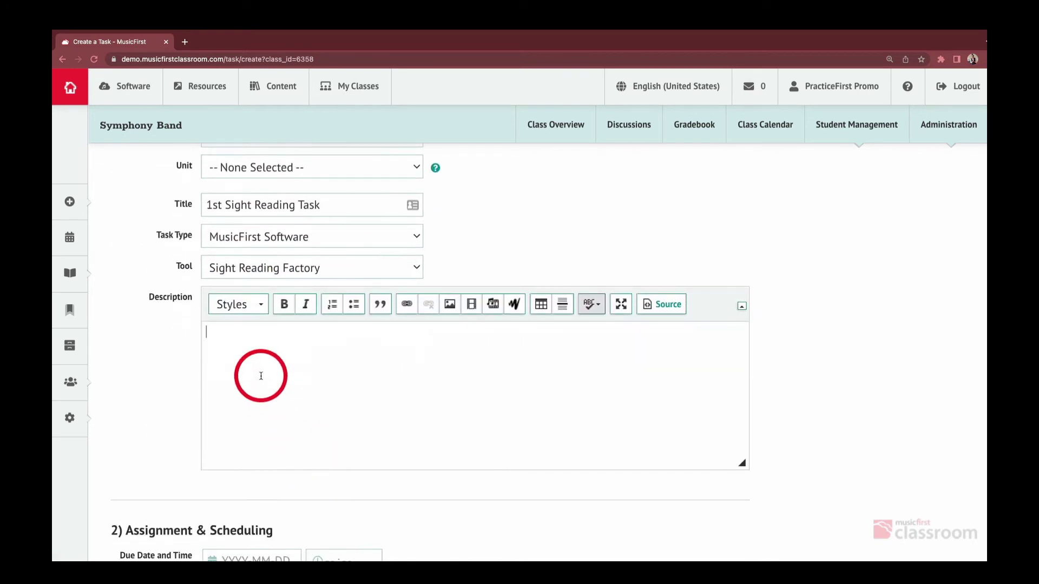
type("C")
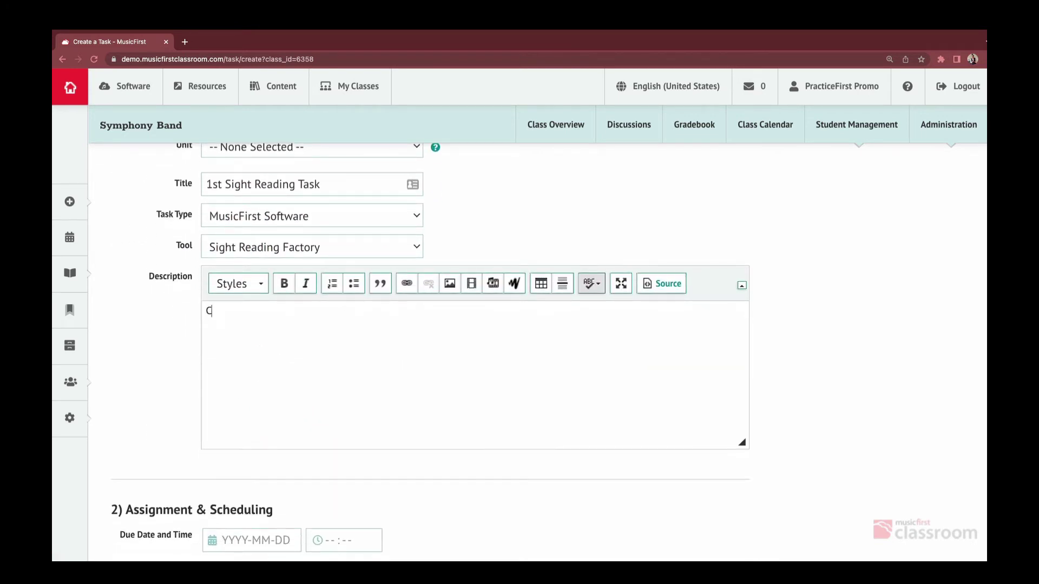
type("omplete the Sight Reading Factor")
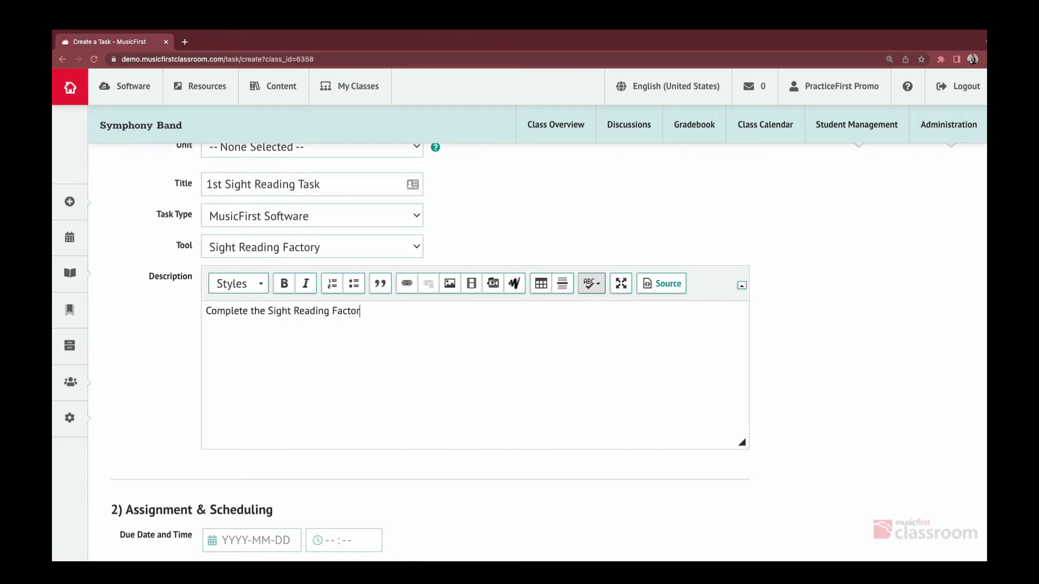
type("y assignment. You'll have three attemp")
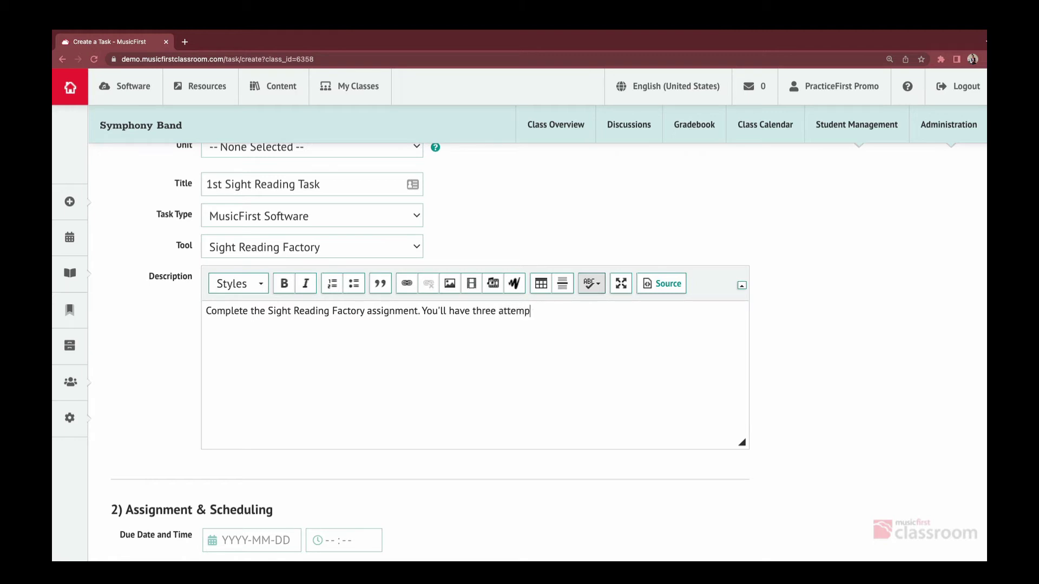
type("ts at level 1 and will only see ")
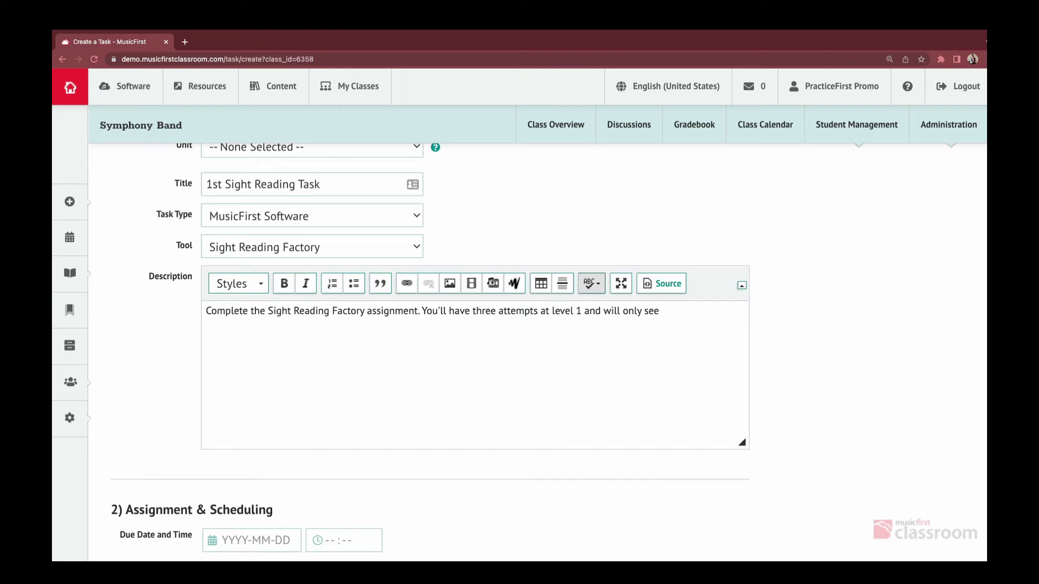
type("Bb Major in 4/4 time. Choose your instrume")
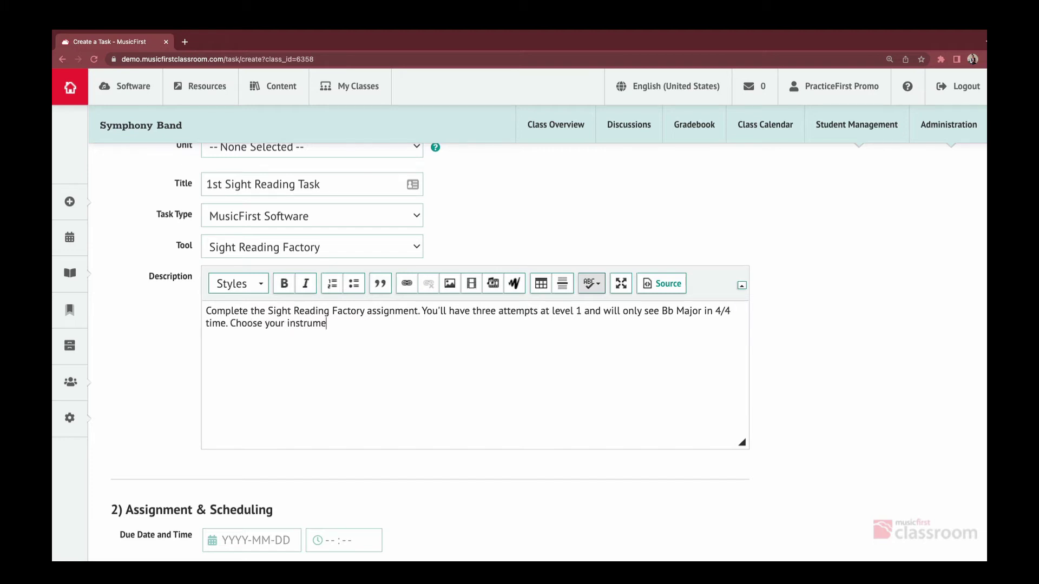
type("nt after launching the assignment")
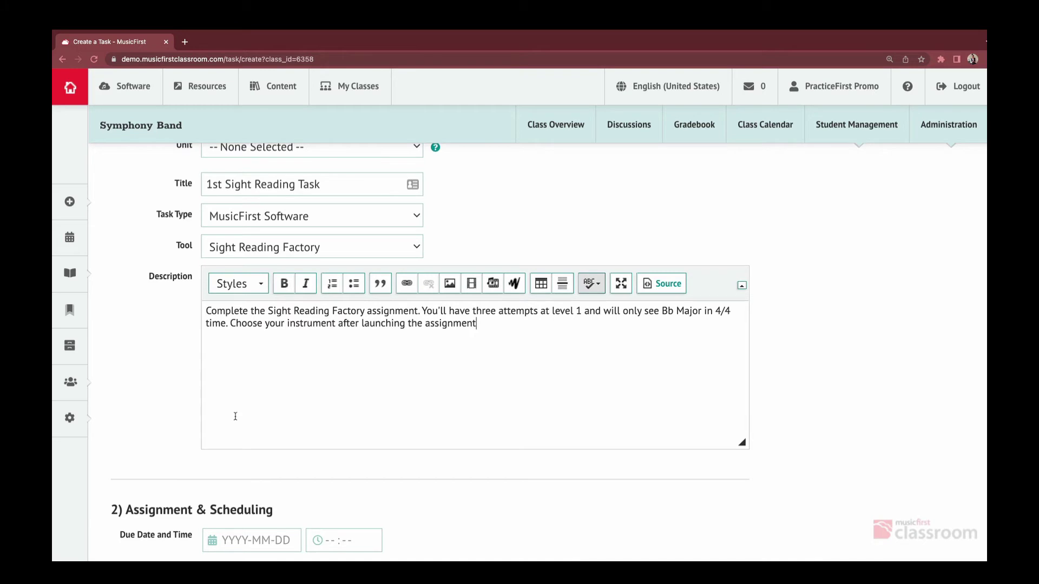
Set the due date to 12 May 2022 and assign only to the Level 1 Sight Reading group.
scroll(235, 416, "down", 5)
left_click(245, 272)
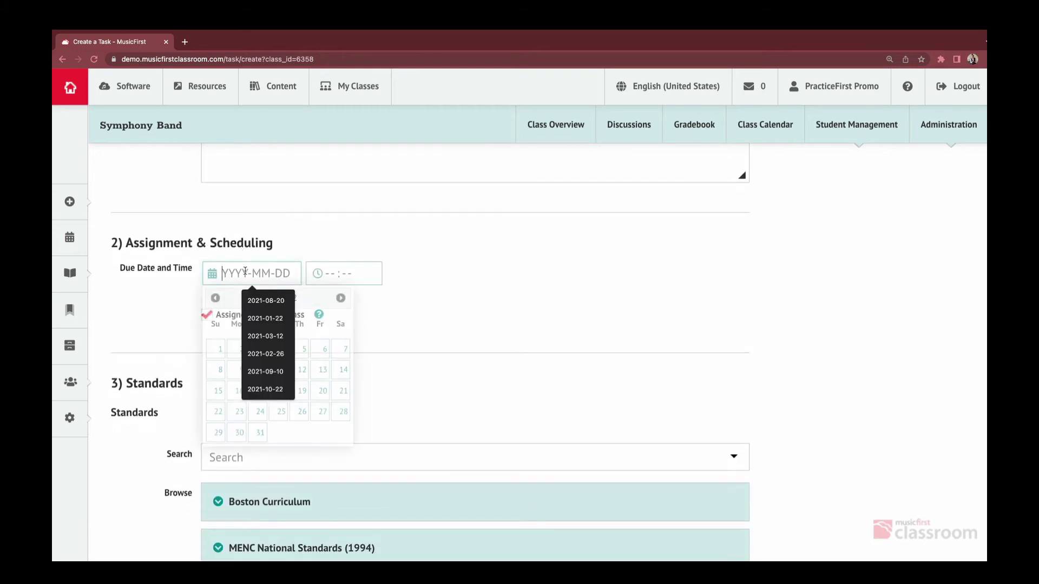
left_click(302, 370)
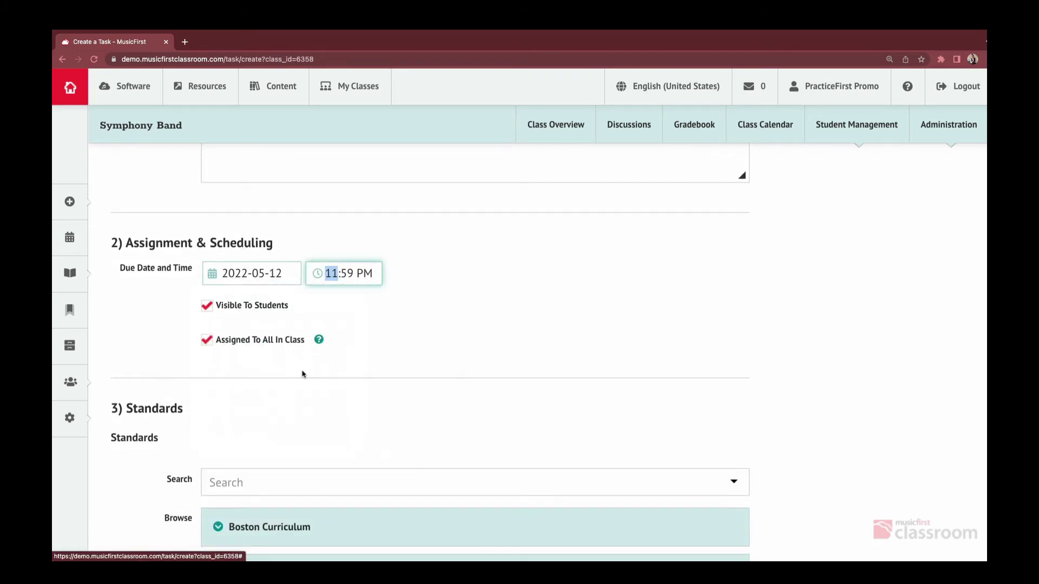
left_click(233, 344)
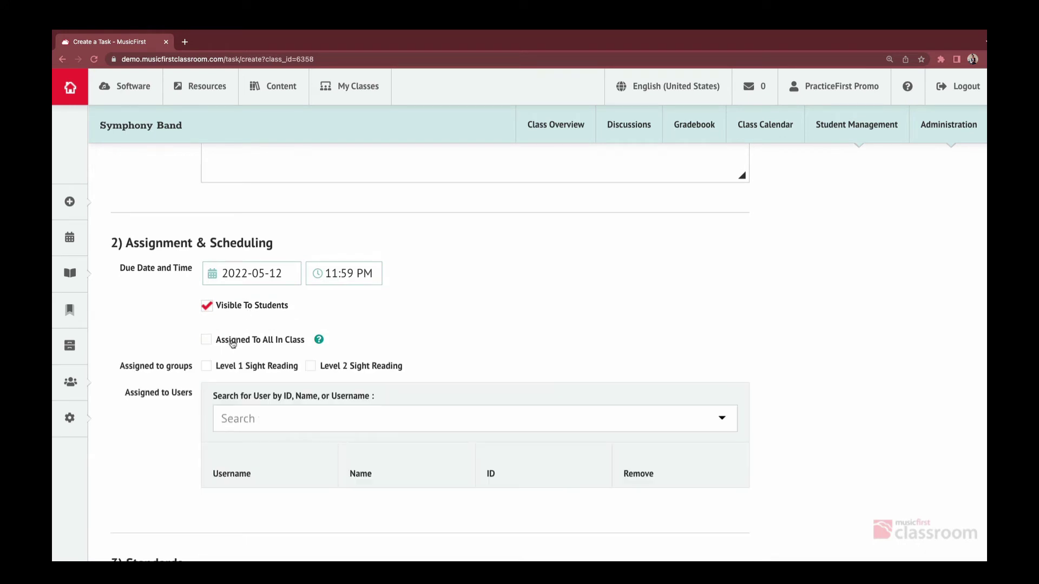
left_click(208, 366)
Add the task to the gradebook with 10 max points and no assessment group.
scroll(242, 375, "down", 7)
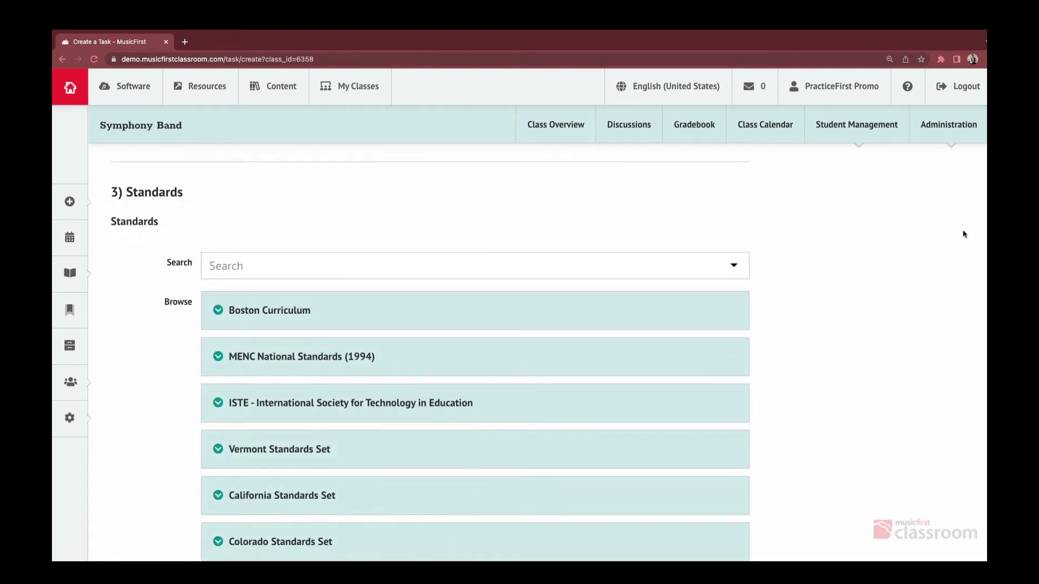
scroll(963, 235, "down", 10)
scroll(982, 548, "down", 2)
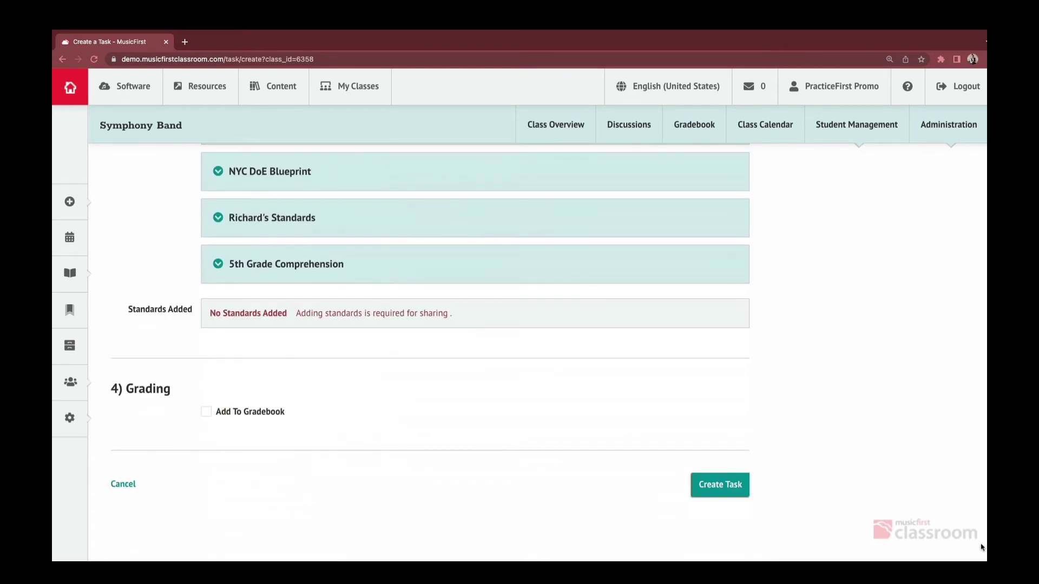
mouse_move(74, 422)
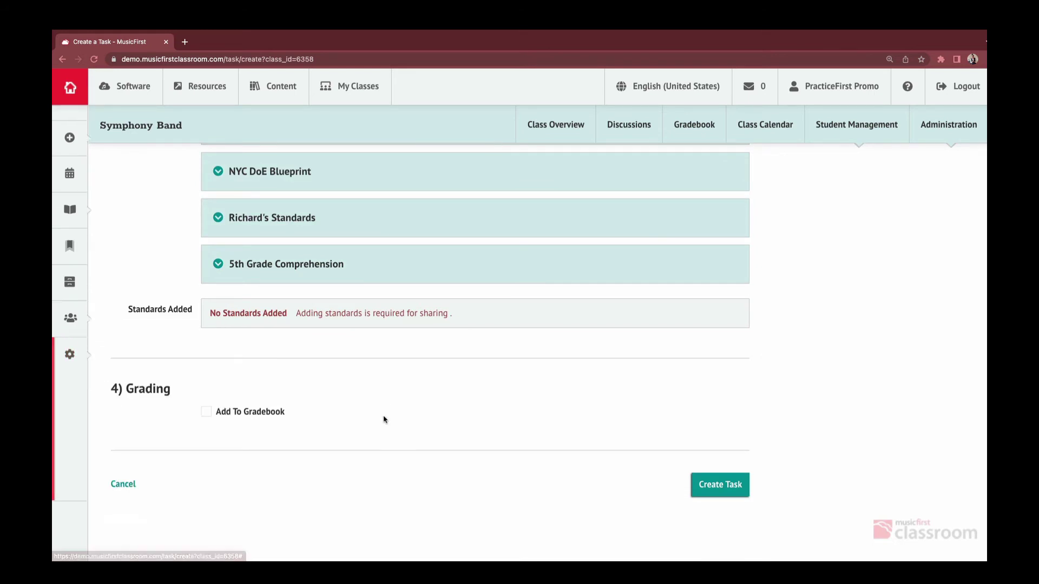
left_click(261, 414)
scroll(259, 415, "down", 3)
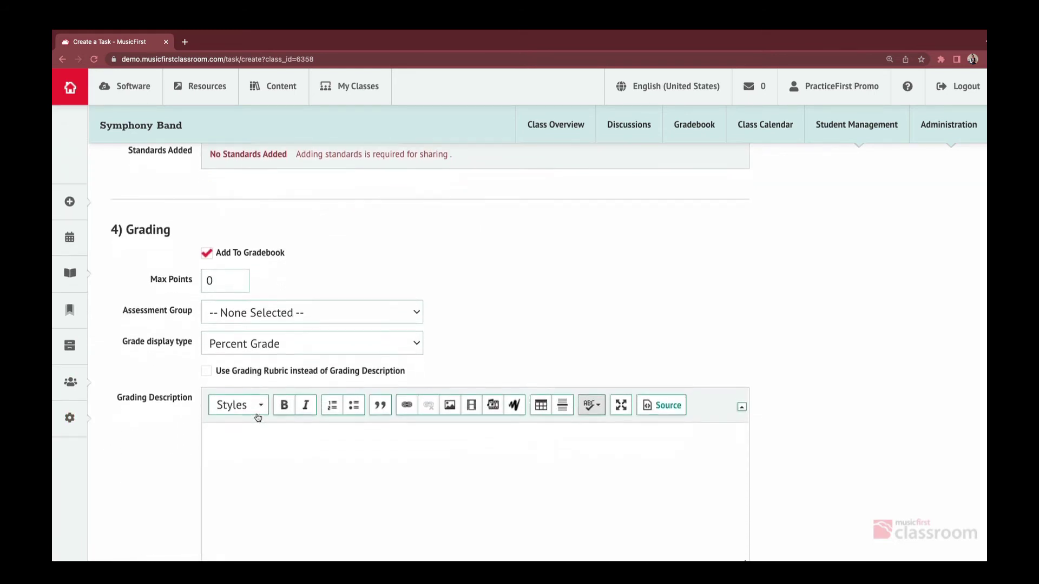
scroll(258, 417, "down", 1)
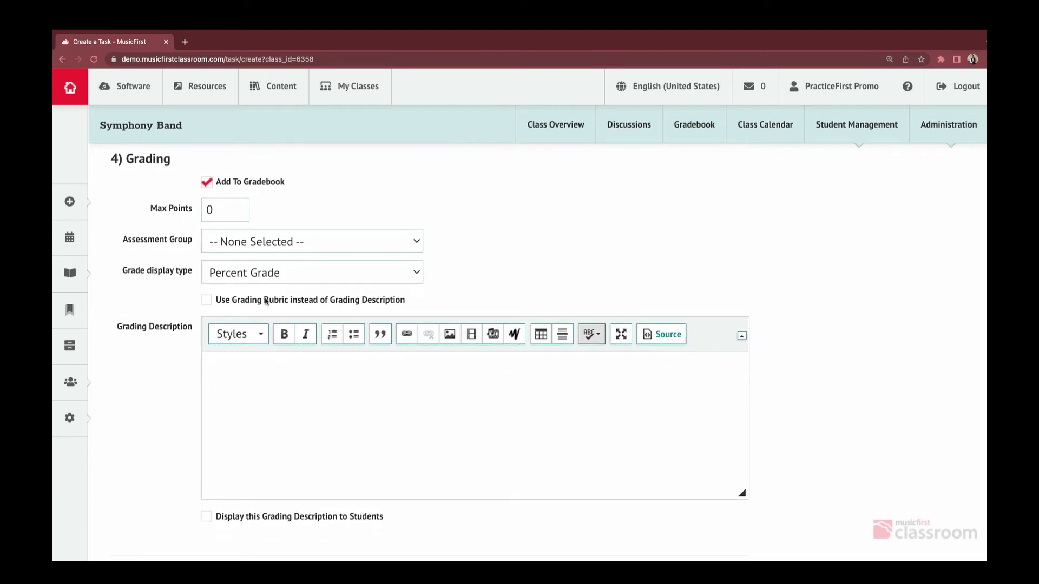
left_click(209, 211)
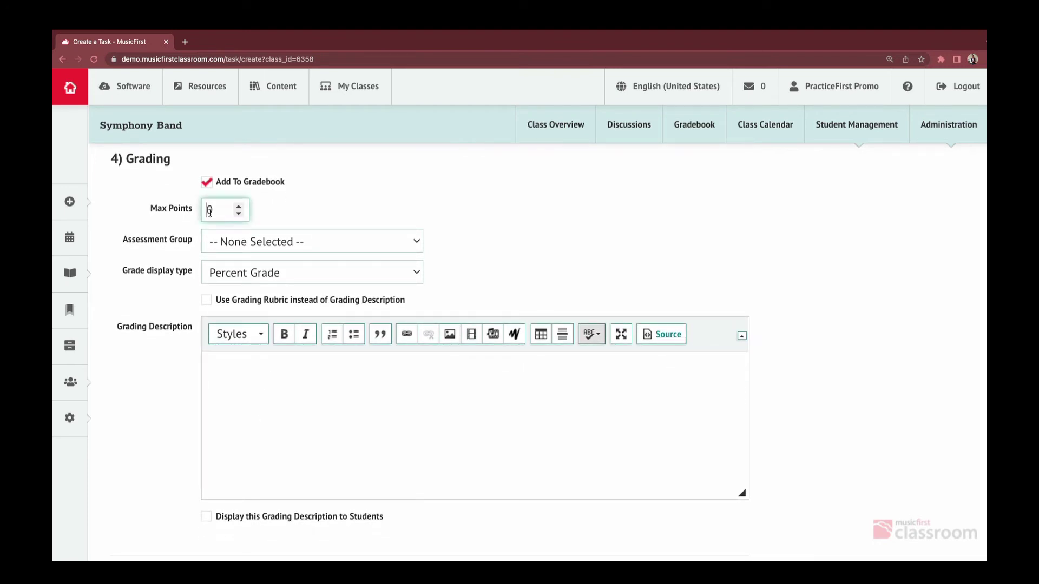
type("1")
left_click(225, 238)
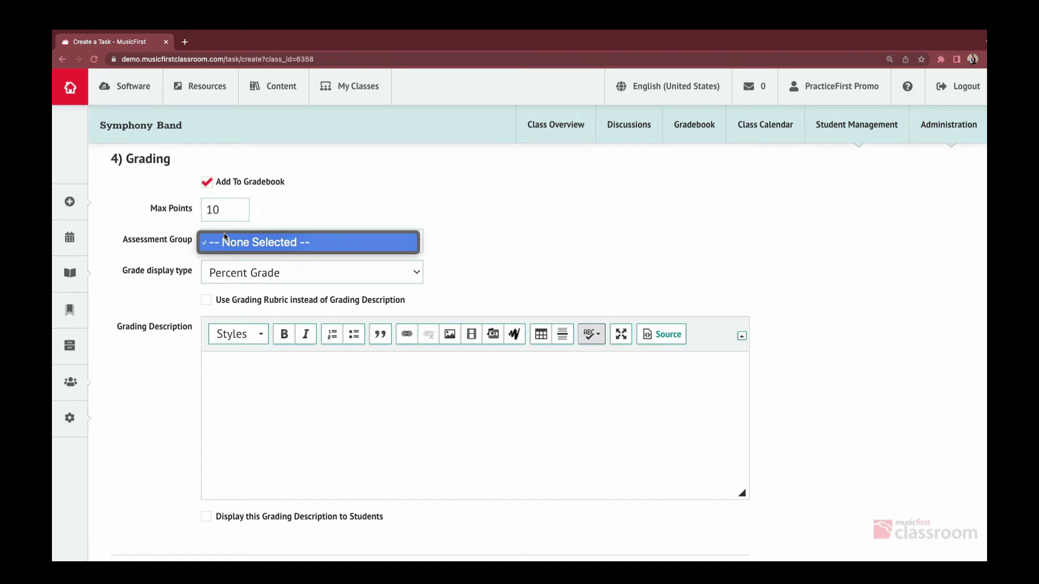
left_click(225, 240)
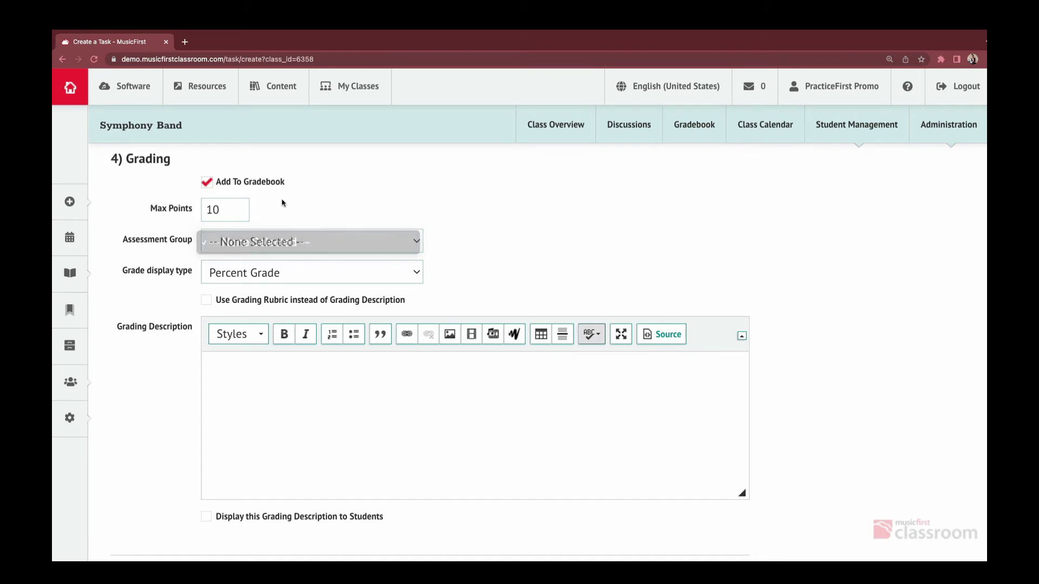
Switch to rubric grading with an 'On time' criterion: 'Assignment is submitted on time'.
left_click(209, 300)
scroll(207, 311, "down", 2)
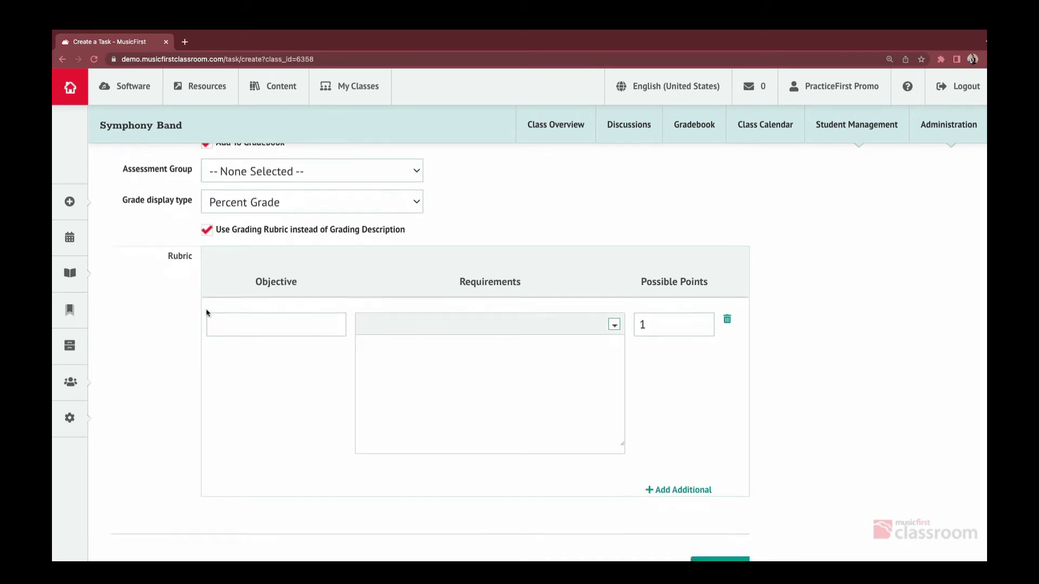
scroll(208, 313, "down", 2)
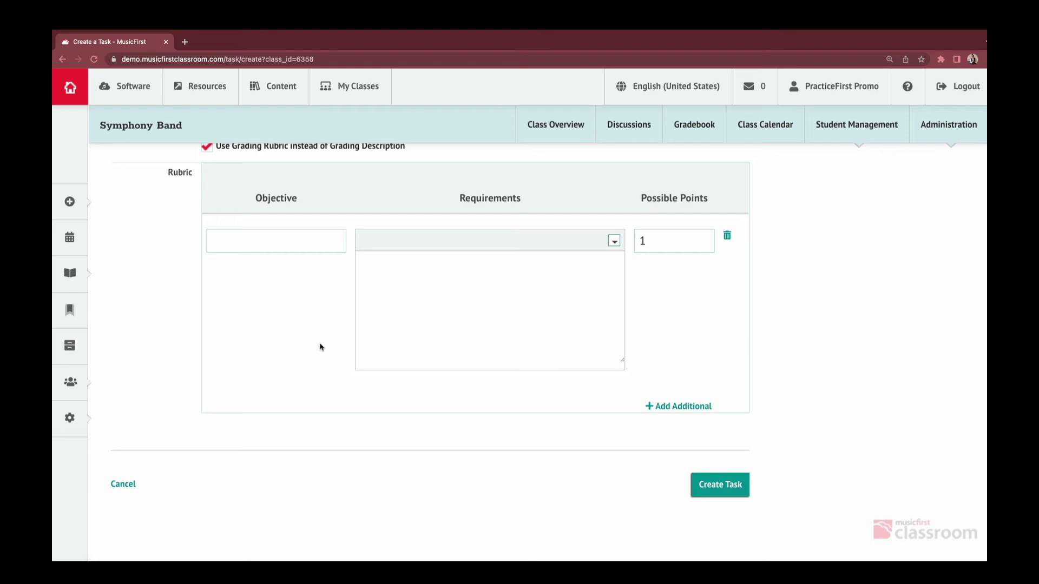
left_click(289, 244)
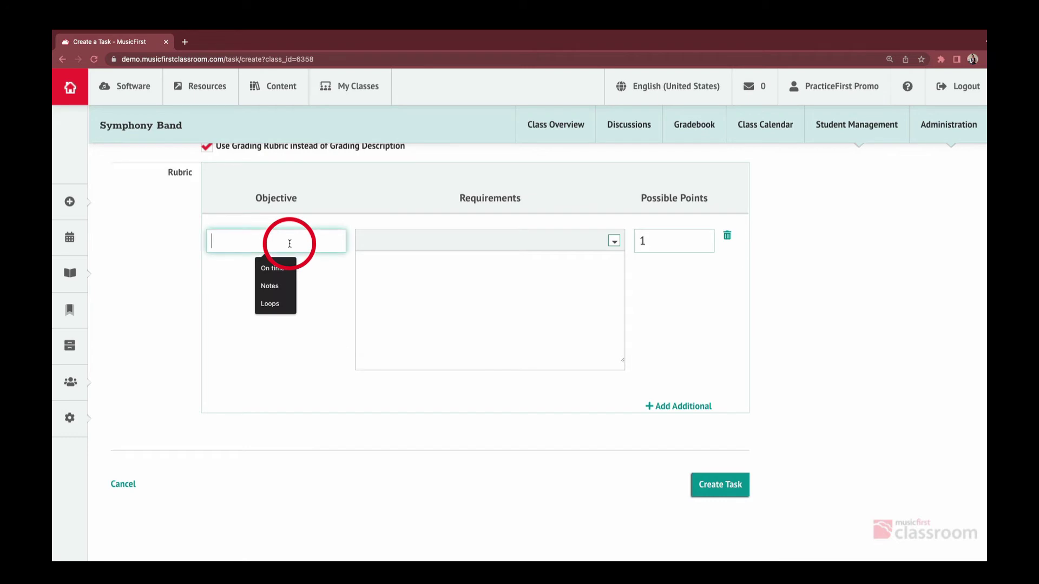
left_click(275, 268)
left_click(412, 294)
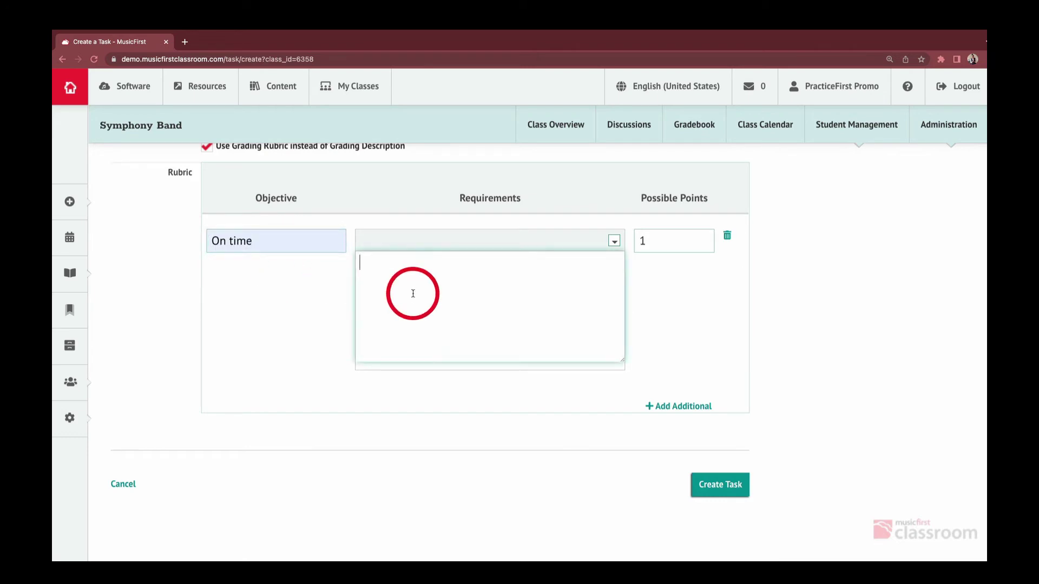
type("Assignment is submitted on time")
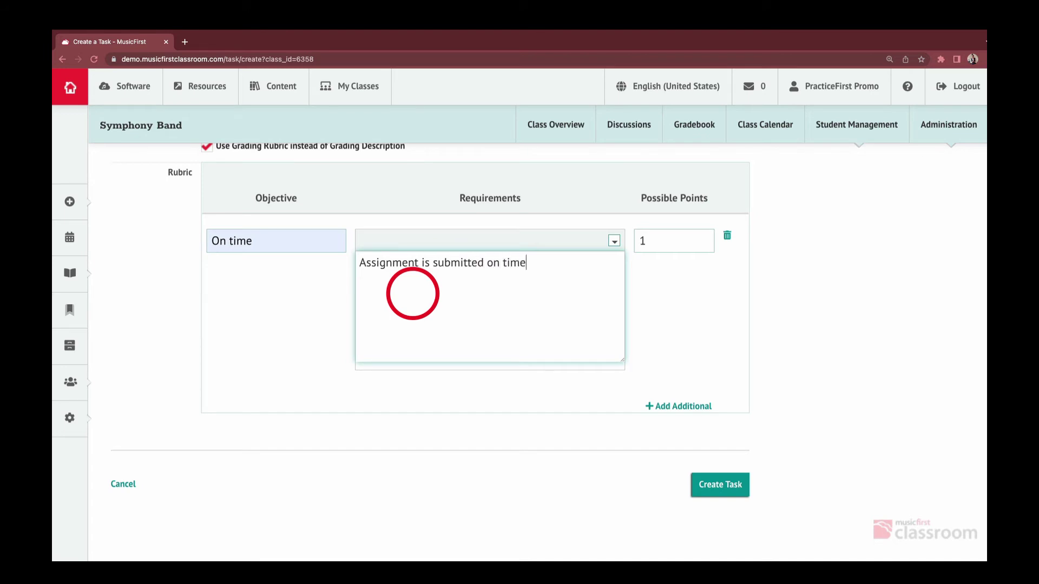
Add a Notes criterion, 'Correct pitches are played', worth 10 points.
left_click(668, 406)
left_click(274, 404)
type("Notes")
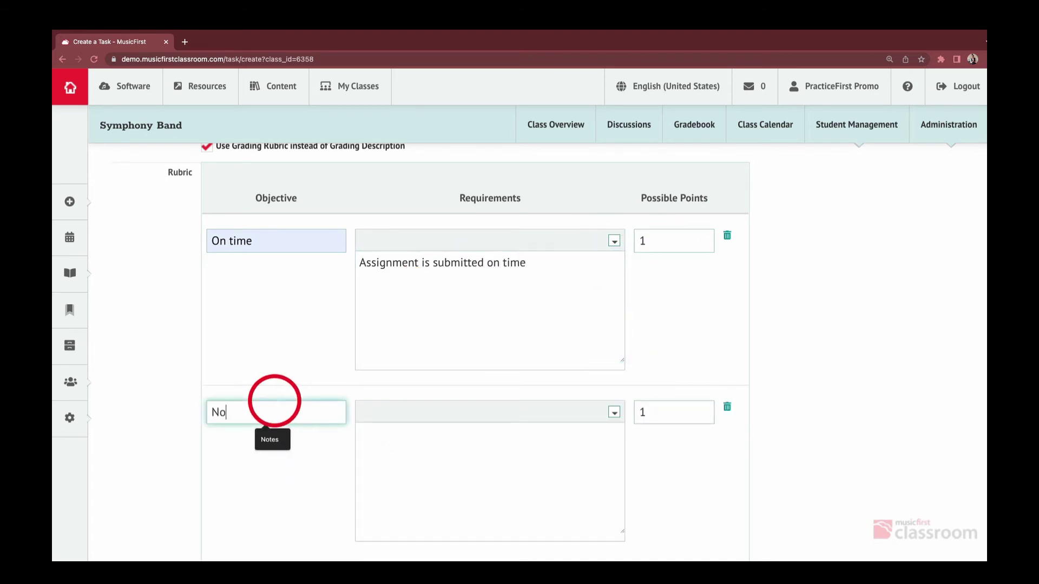
left_click(396, 464)
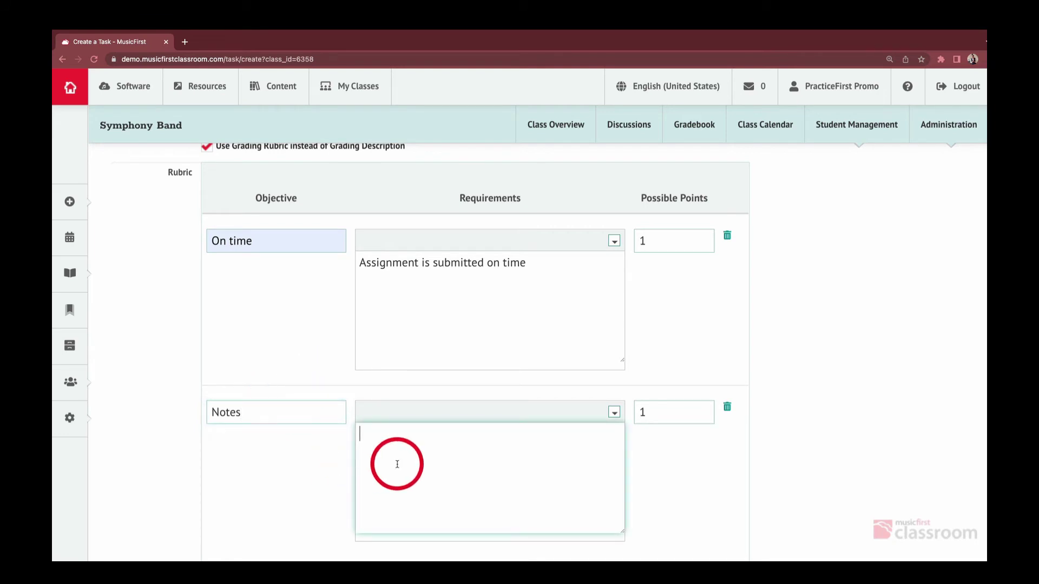
type("Correct pitches are played")
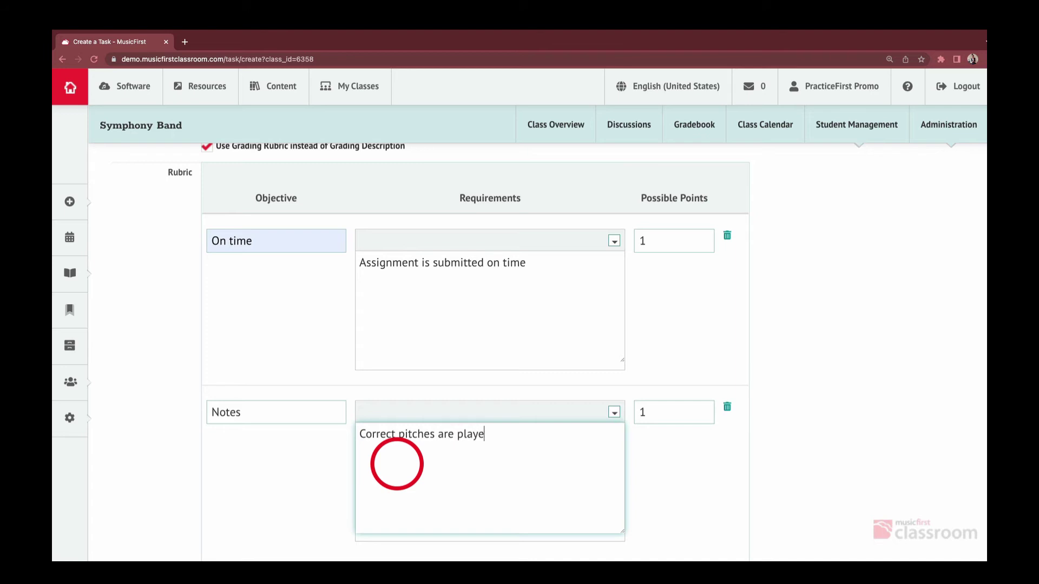
left_click(647, 413)
type("0")
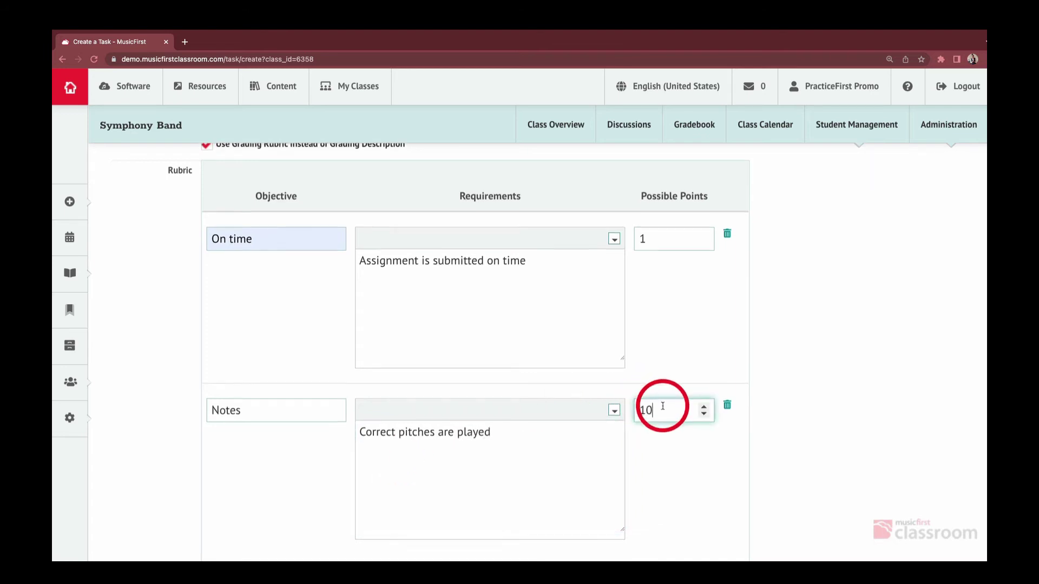
Add a Rhythms criterion, 'Correct rhythms are played', worth 10 points.
scroll(660, 410, "down", 3)
left_click(696, 407)
left_click(279, 411)
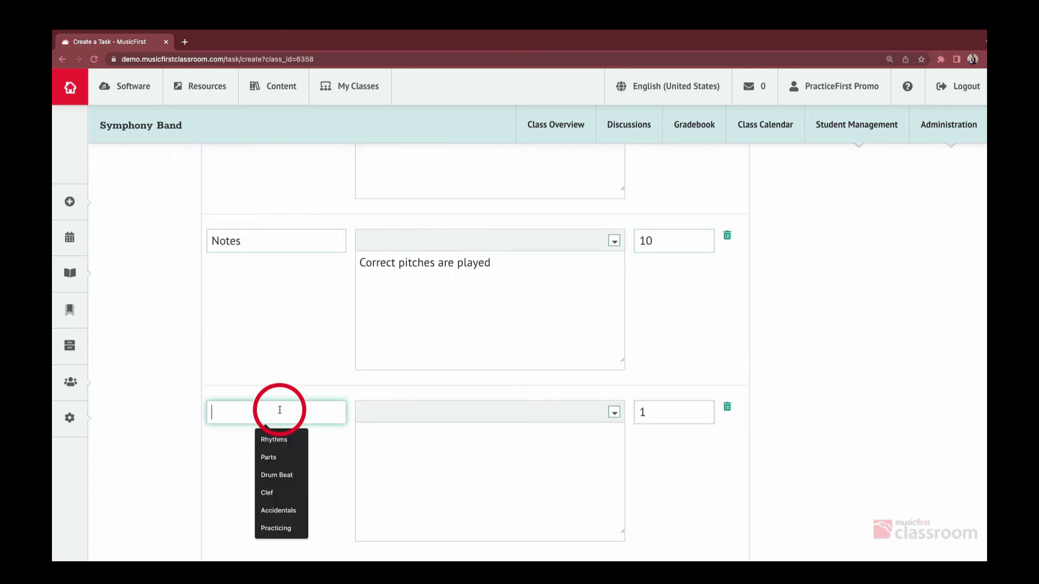
type("Rhythms")
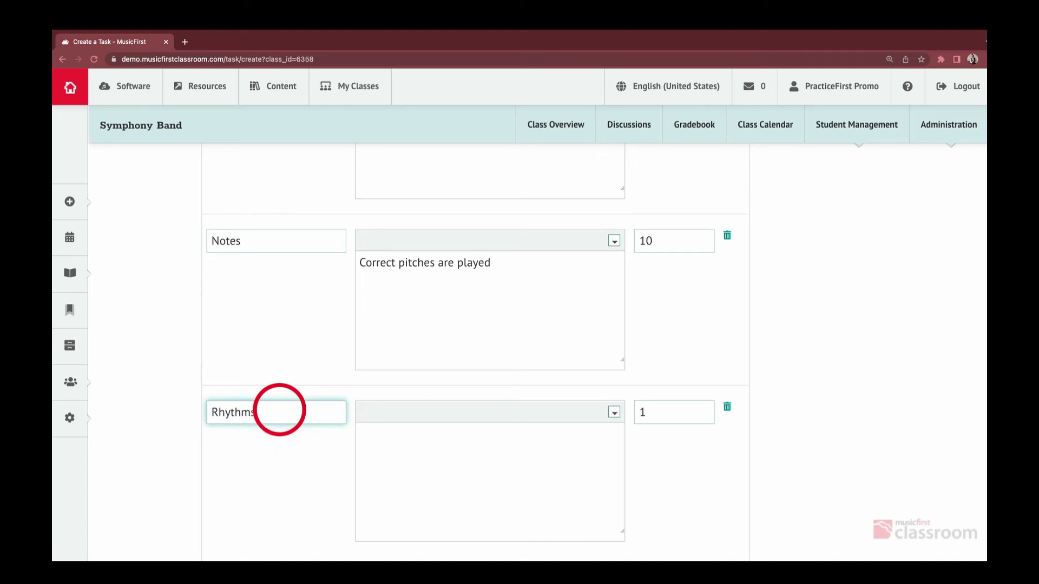
left_click(390, 475)
type("Correct")
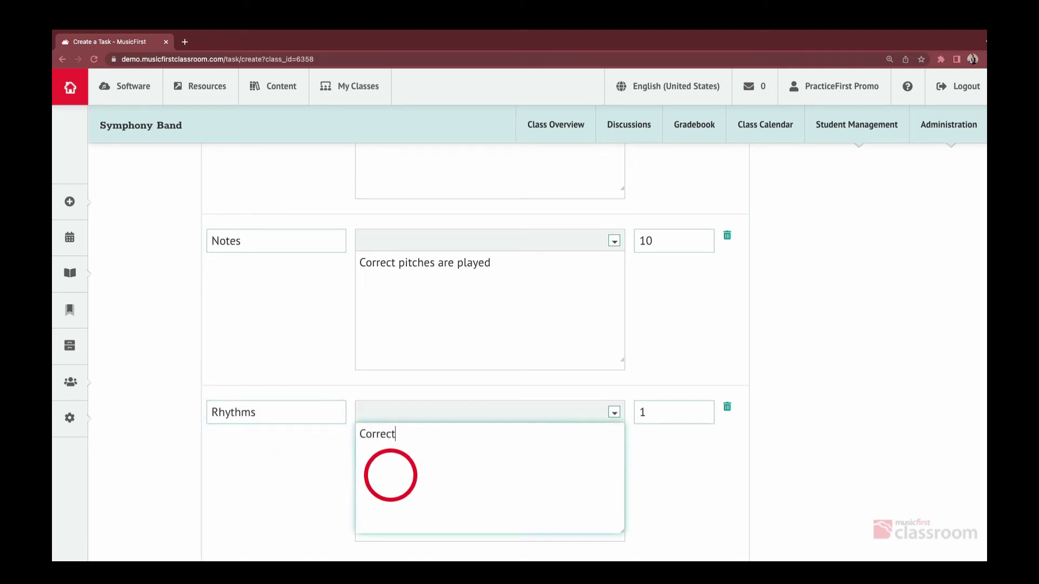
type(" rhythms are played")
left_click(660, 414)
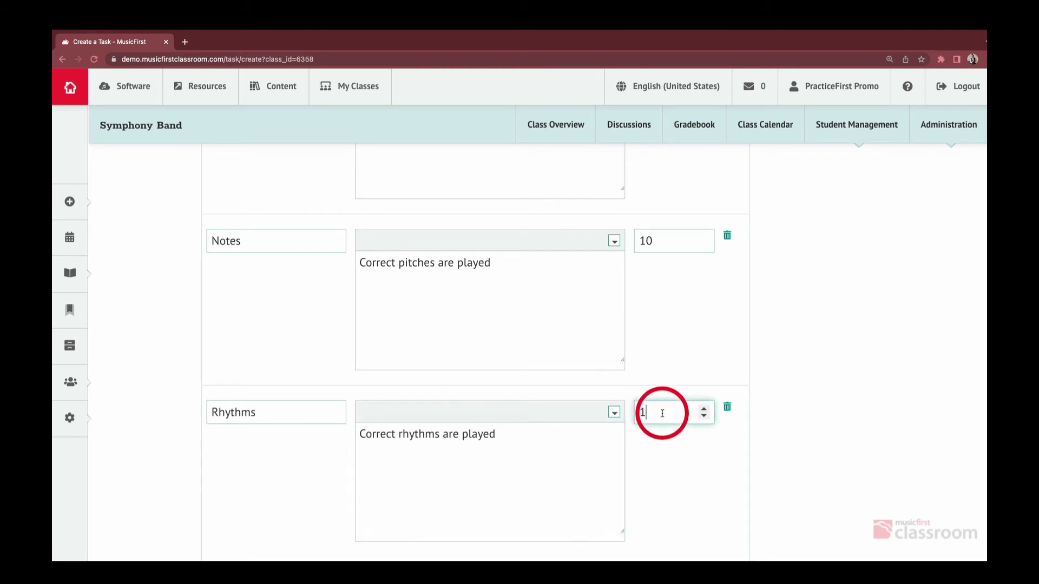
type("0")
Add a Tempo criterion, 'Consistent Tempo', worth 4 points.
scroll(668, 430, "down", 3)
left_click(684, 406)
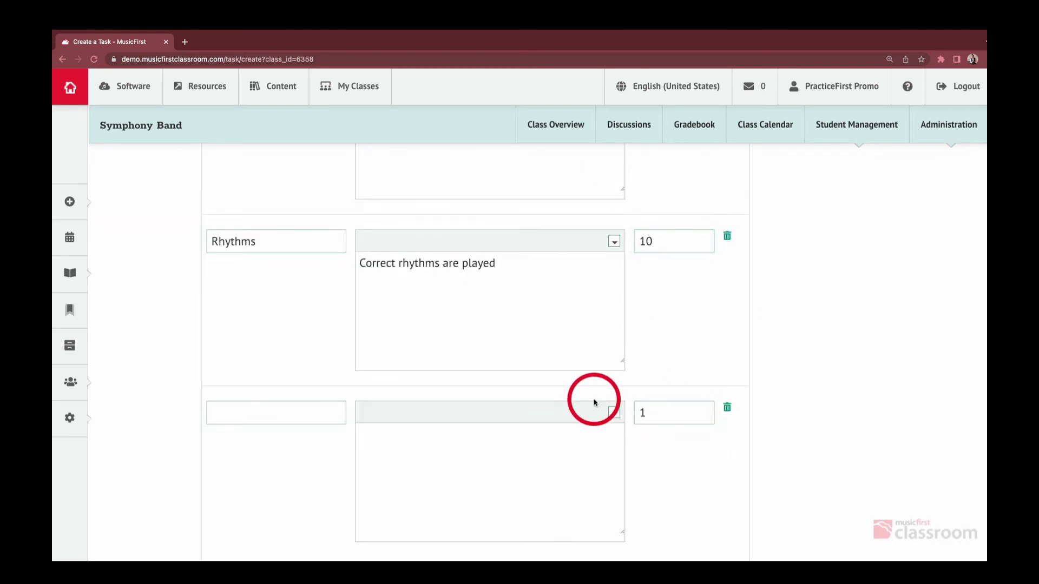
left_click(280, 411)
type("Tempo")
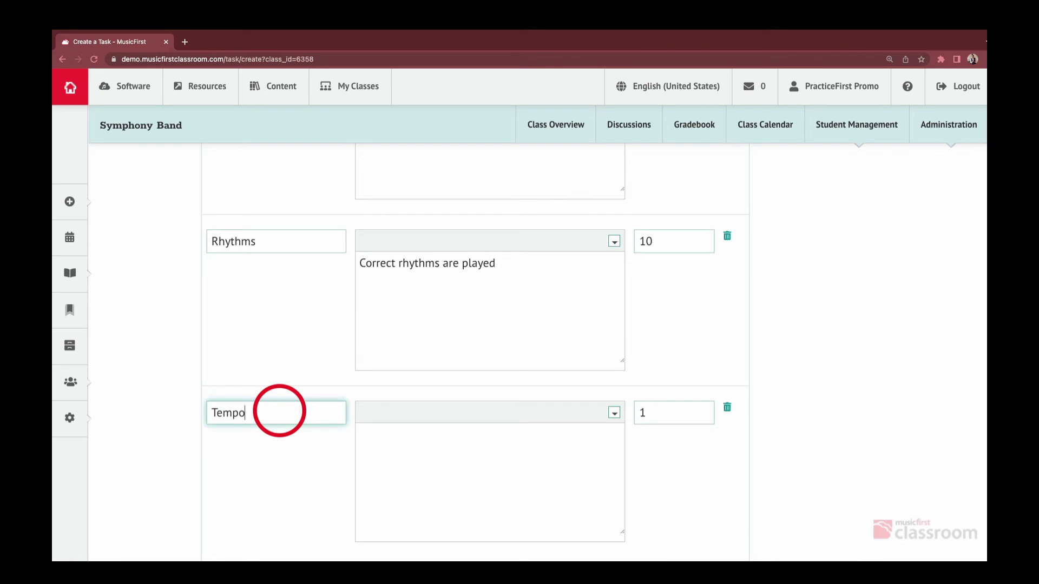
key("Tab")
type("Consistent Tempo")
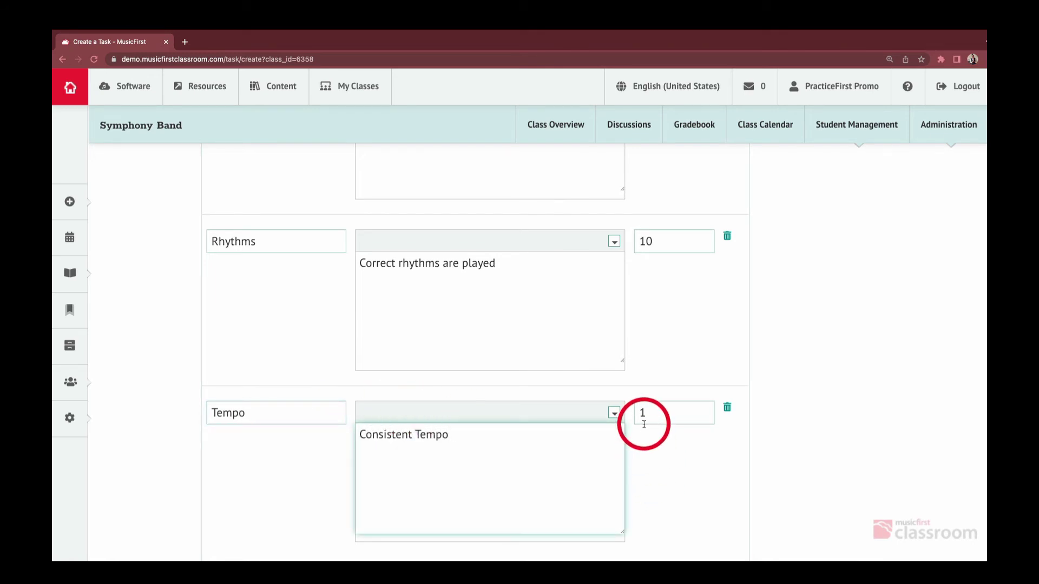
key("Tab")
type("4")
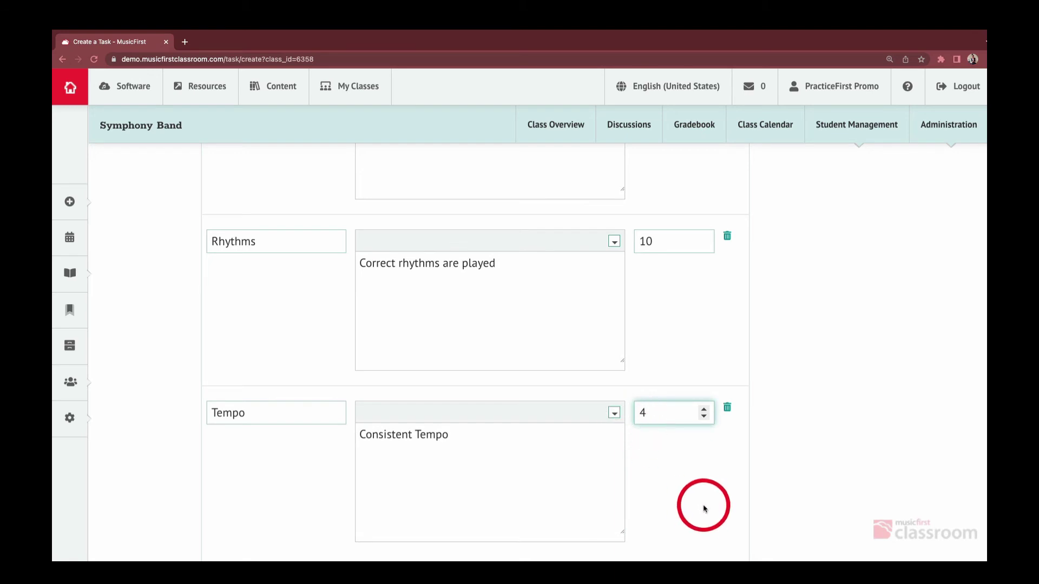
scroll(692, 342, "up", 2)
scroll(691, 342, "up", 6)
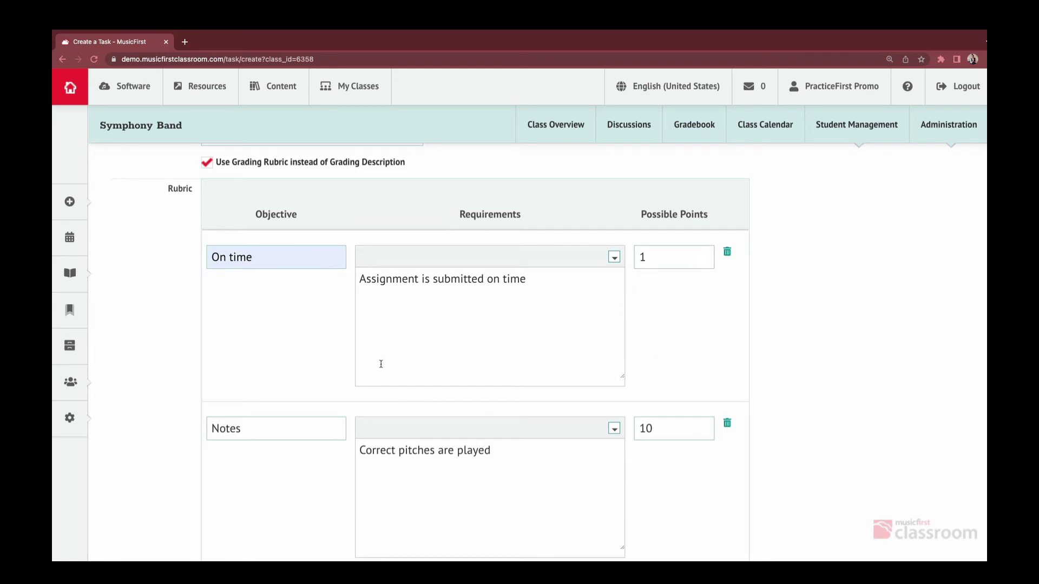
Submit the completed form to create the 1st Sight Reading Task.
scroll(279, 347, "down", 10)
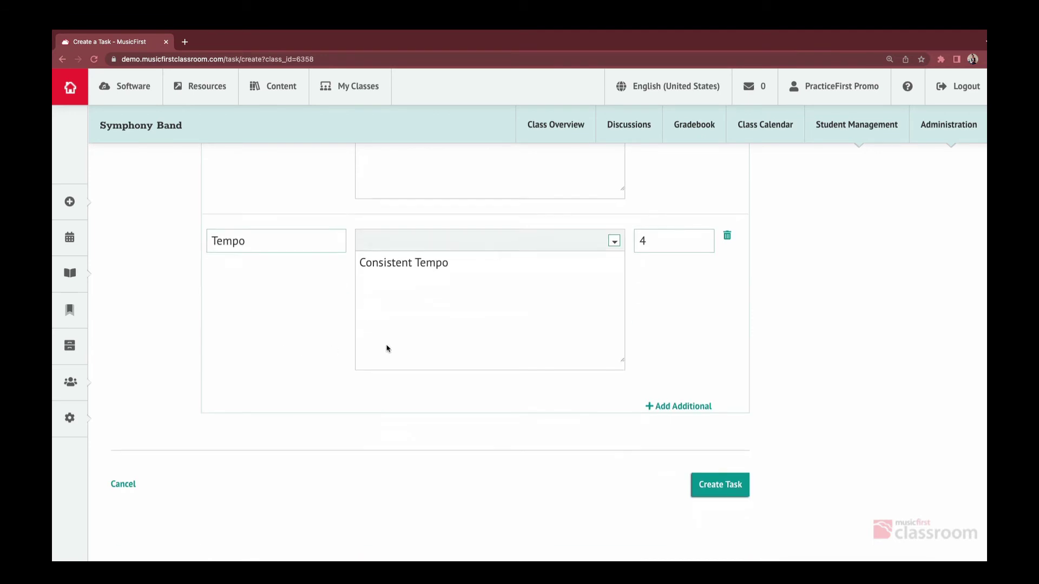
left_click(656, 476)
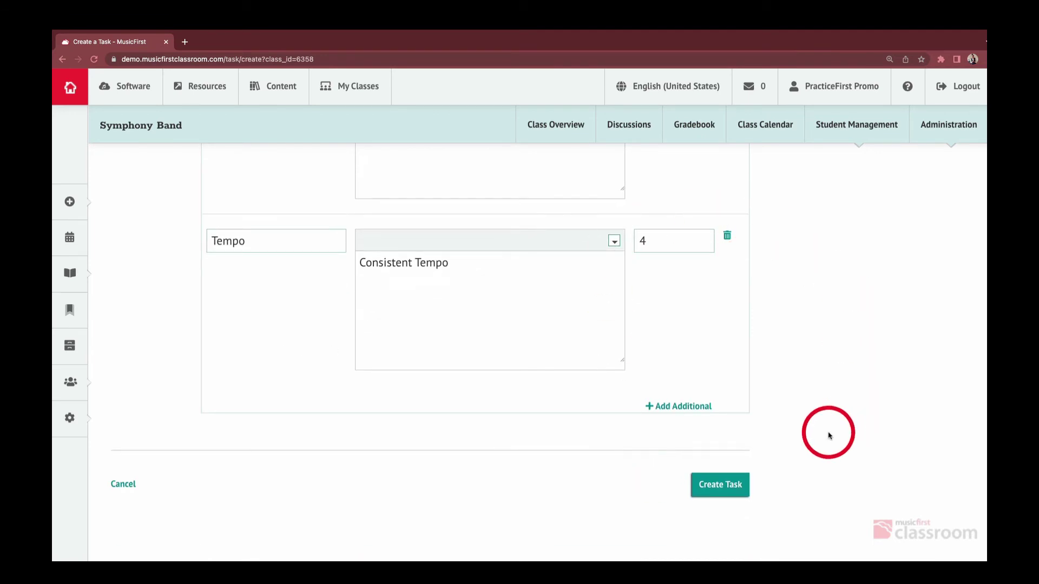
left_click(729, 485)
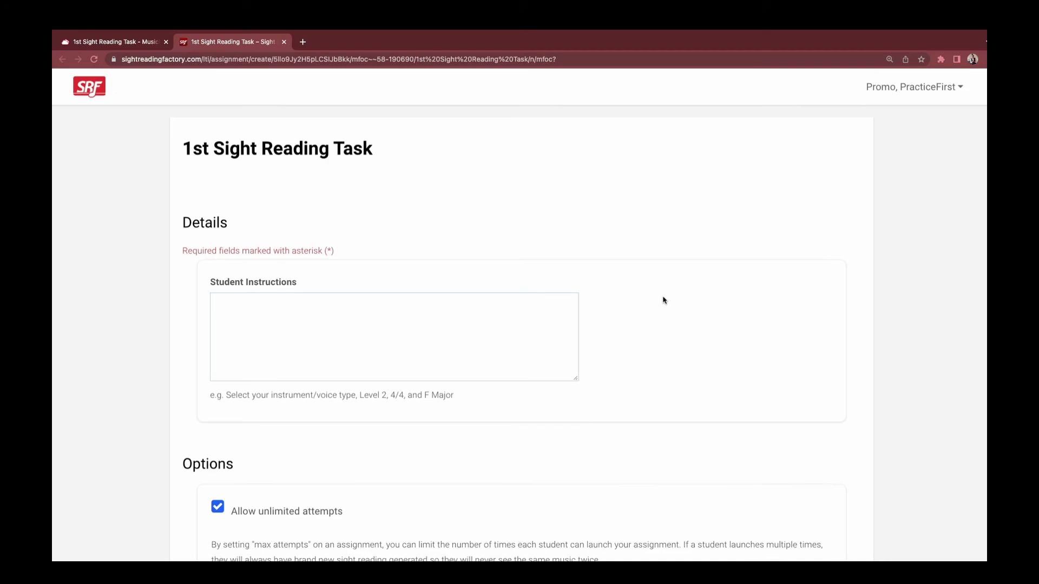
Turn off unlimited attempts and set Max attempts allowed to 3 for the 1st Sight Reading Task.
left_click(441, 339)
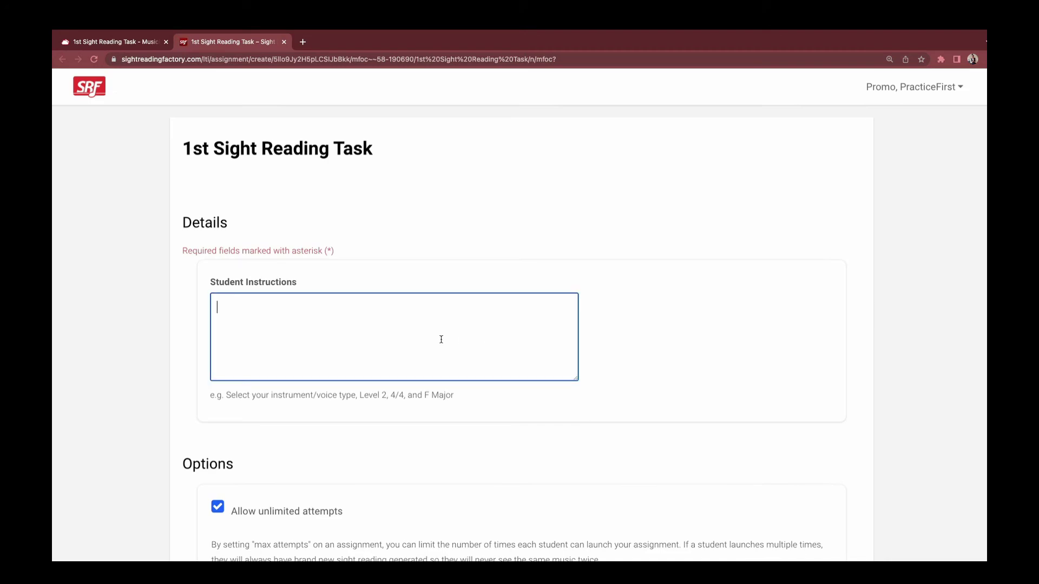
scroll(425, 346, "down", 2)
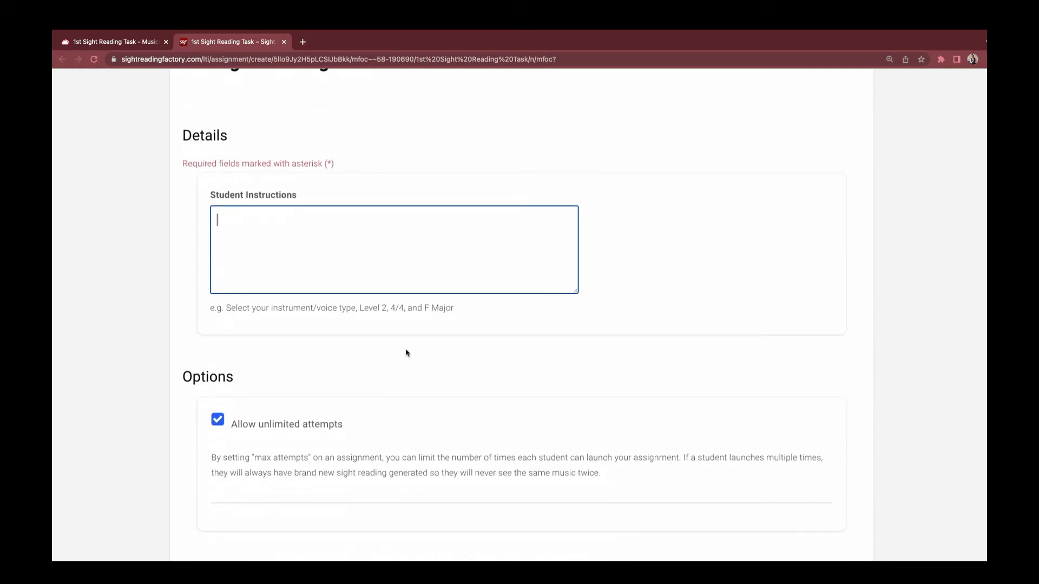
scroll(407, 353, "down", 2)
left_click(218, 323)
left_click(237, 392)
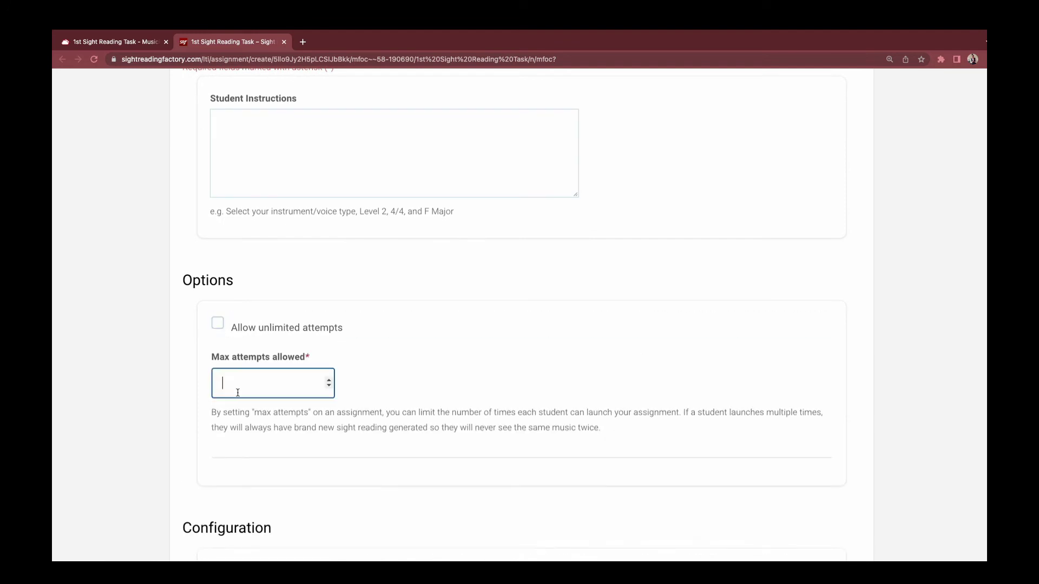
type("3")
left_click(258, 288)
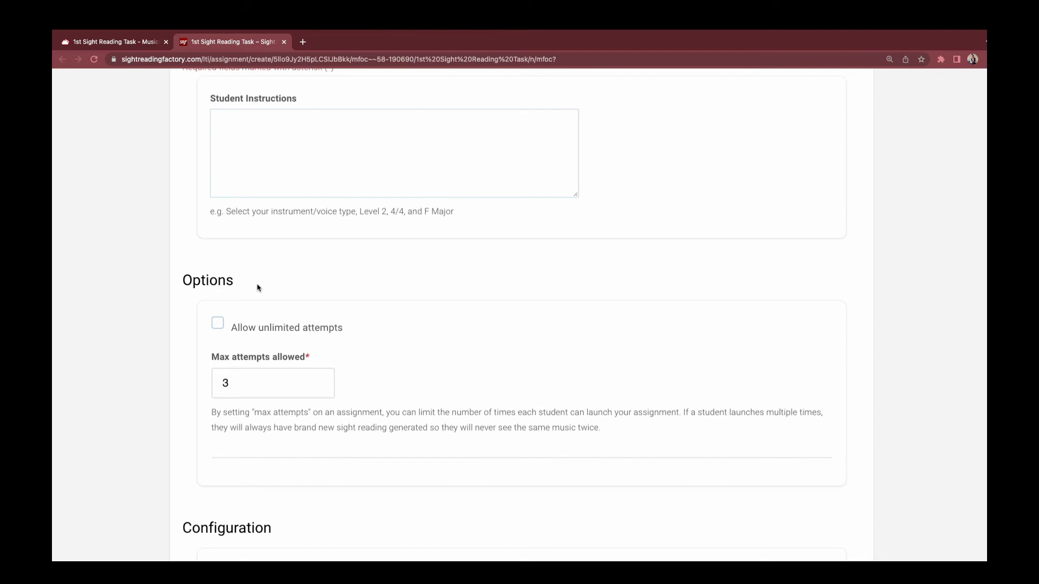
Keep the instrument on Let student choose and select level 1.
scroll(258, 288, "down", 6)
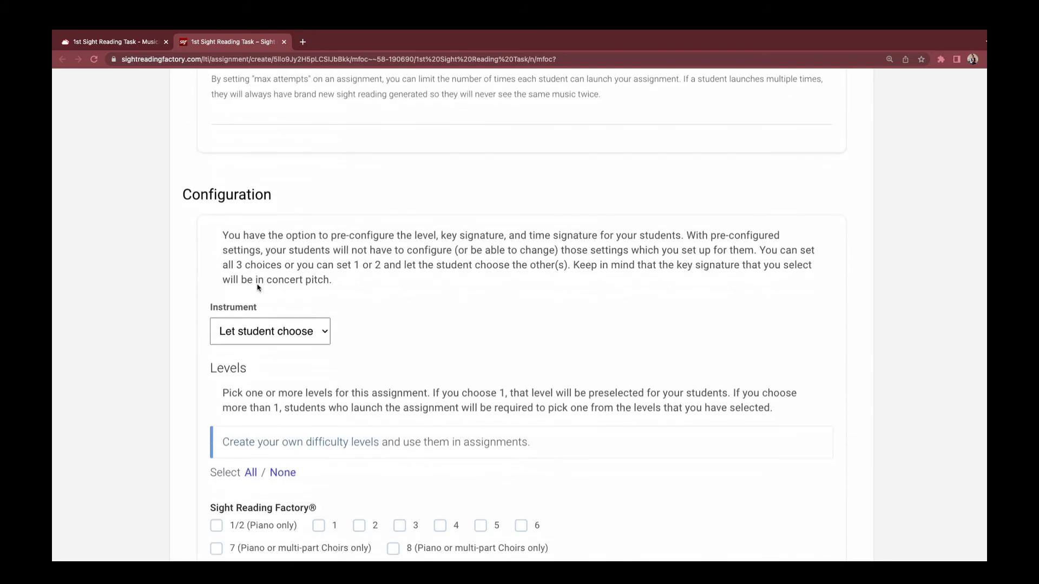
scroll(255, 271, "down", 1)
left_click(254, 271)
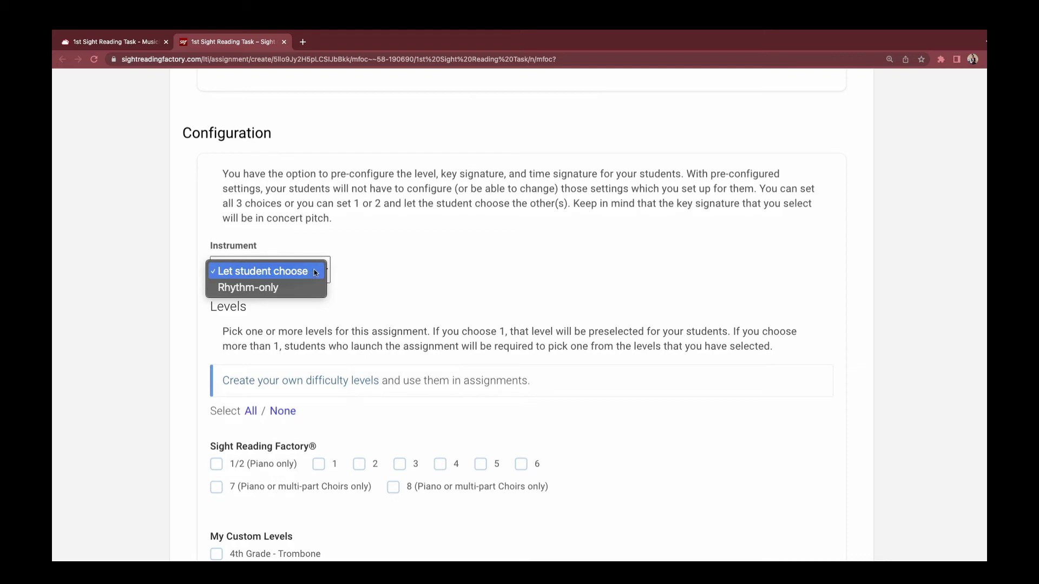
left_click(364, 275)
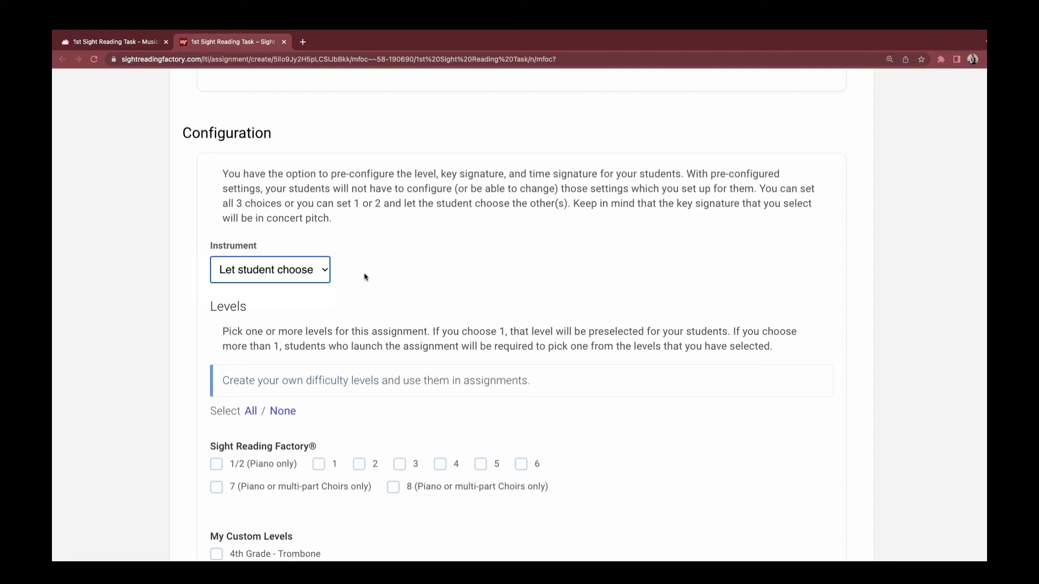
scroll(359, 278, "down", 3)
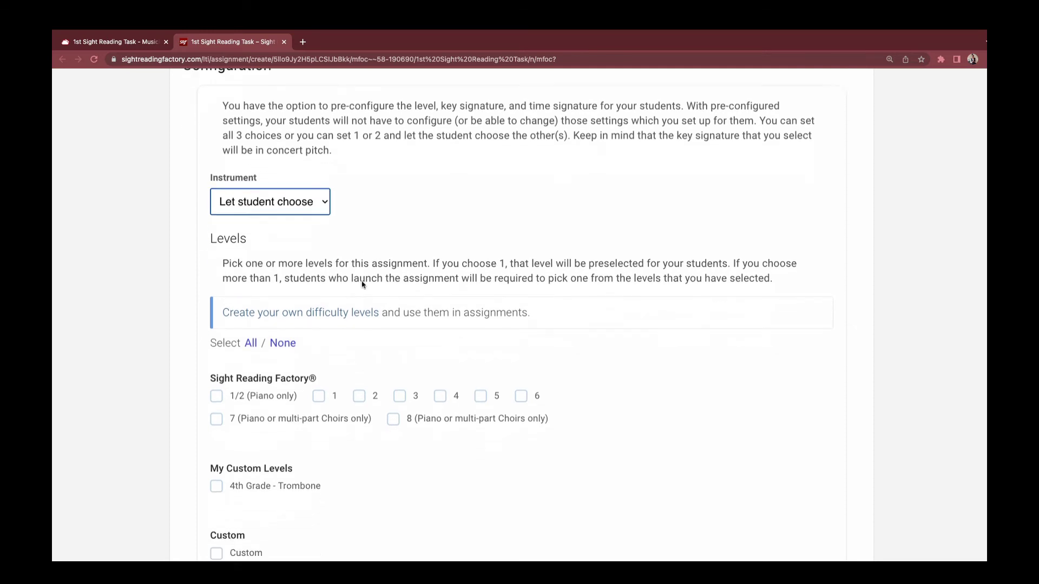
left_click(318, 392)
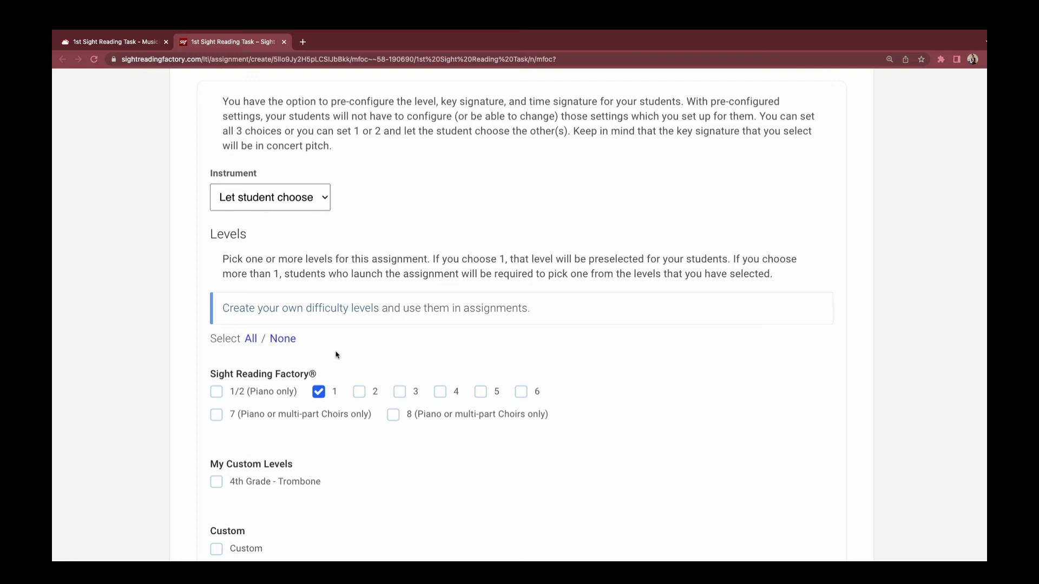
Restrict the key signature to Bb Major and the time signature to 4/4.
scroll(335, 355, "down", 1)
scroll(335, 355, "down", 2)
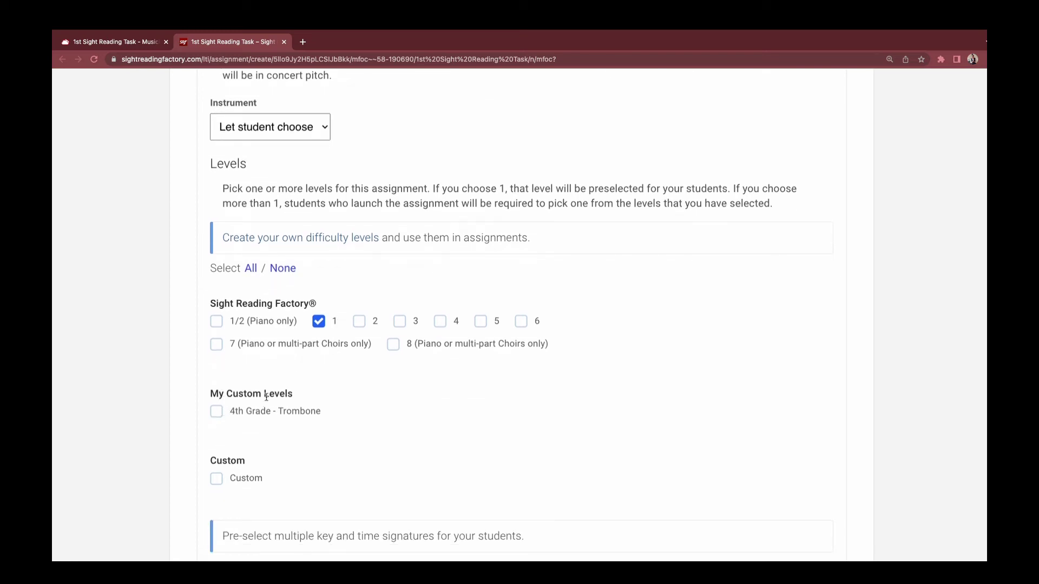
scroll(269, 411, "down", 5)
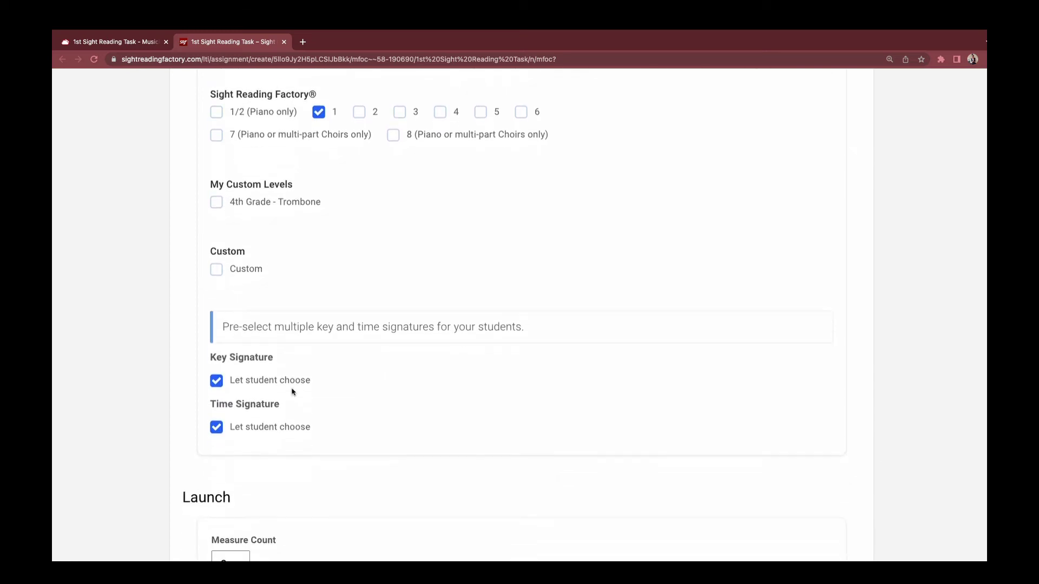
left_click(217, 382)
scroll(218, 378, "down", 3)
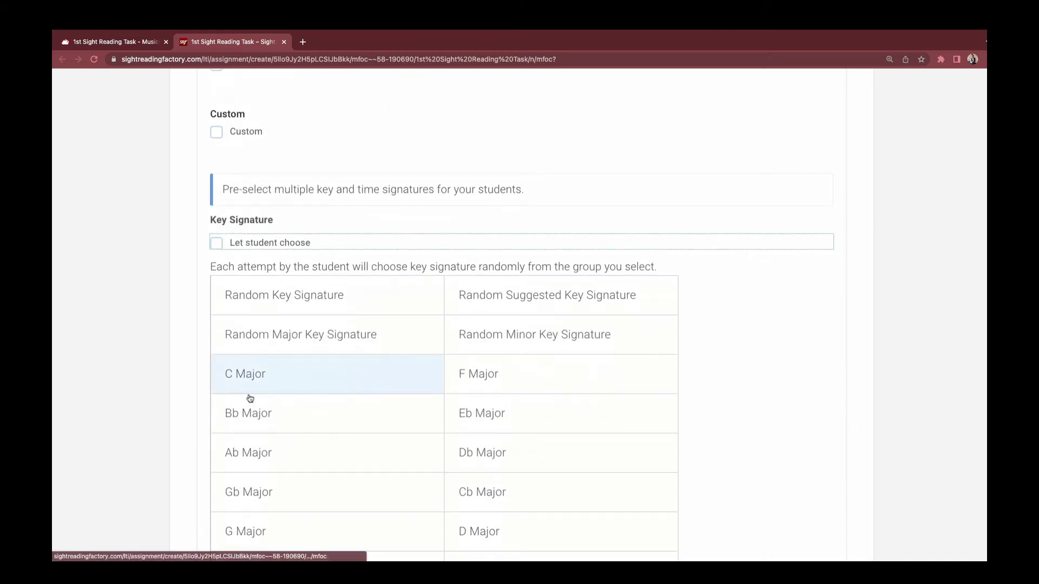
left_click(283, 401)
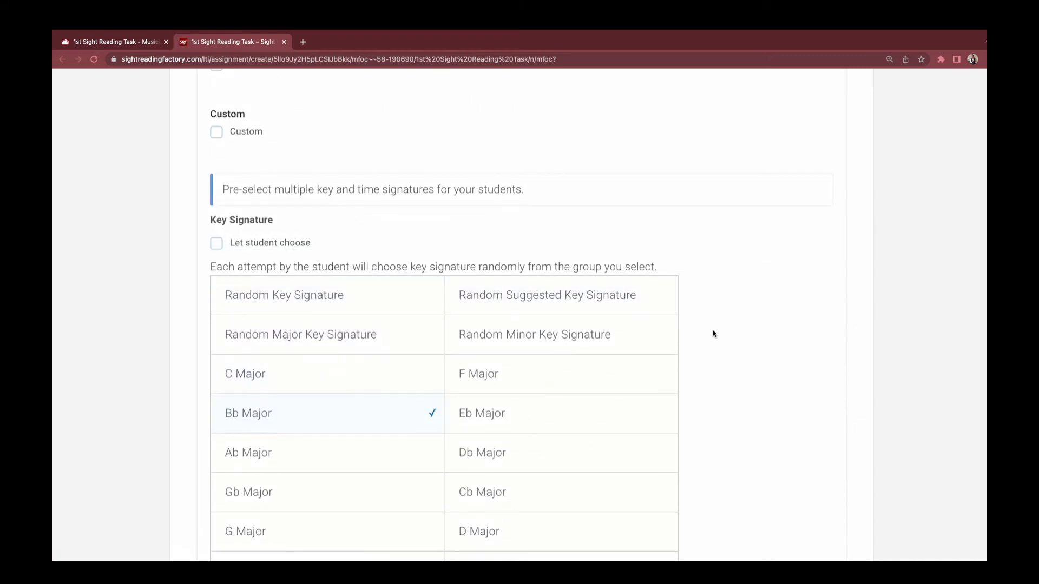
scroll(711, 335, "down", 2)
scroll(712, 340, "down", 5)
scroll(371, 420, "down", 5)
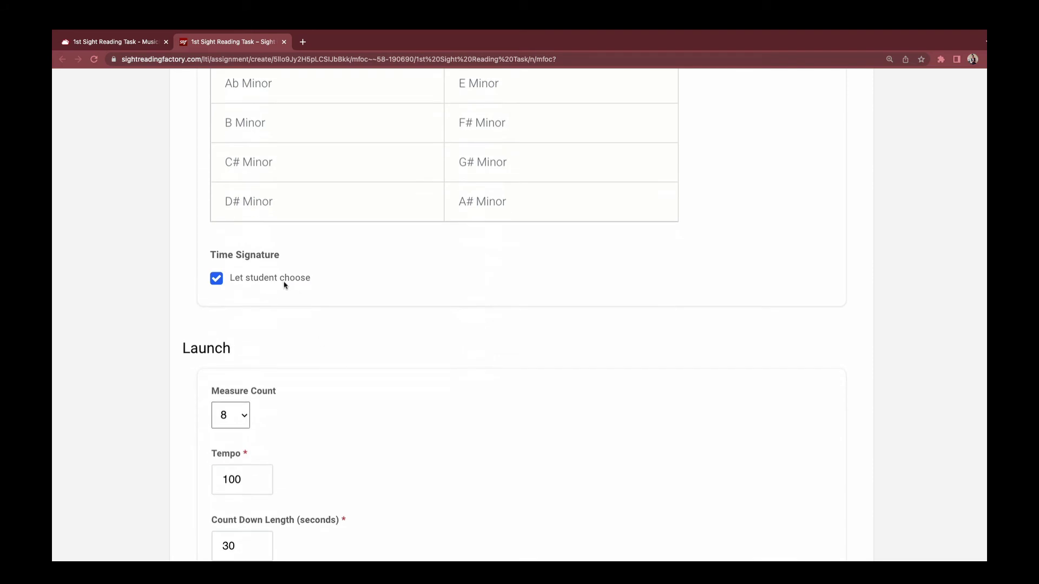
left_click(214, 283)
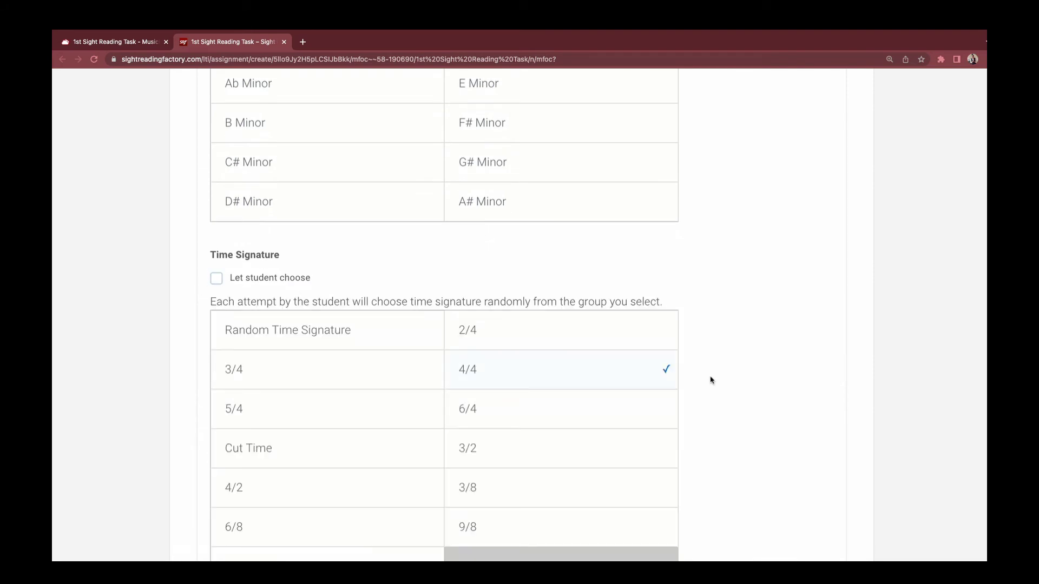
scroll(709, 381, "down", 7)
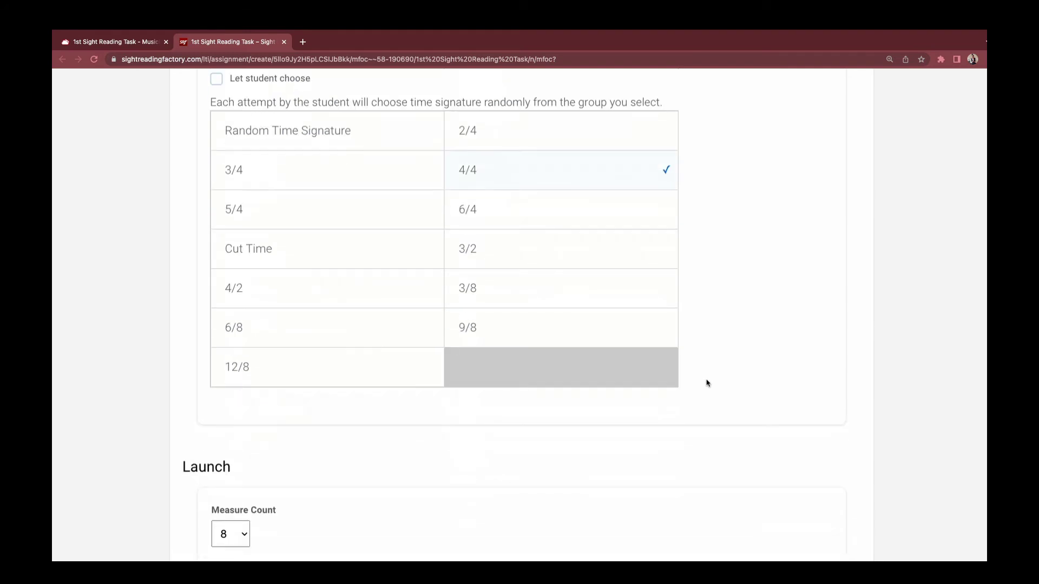
Set 12 measures, tempo 88 and a count-down length of 70.
left_click(235, 370)
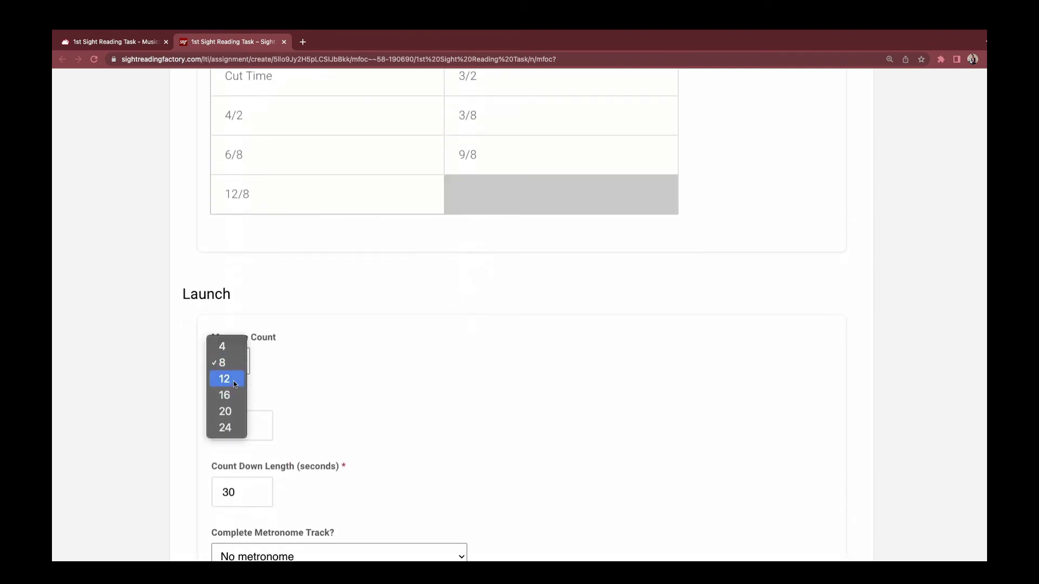
left_click(232, 381)
scroll(264, 399, "down", 3)
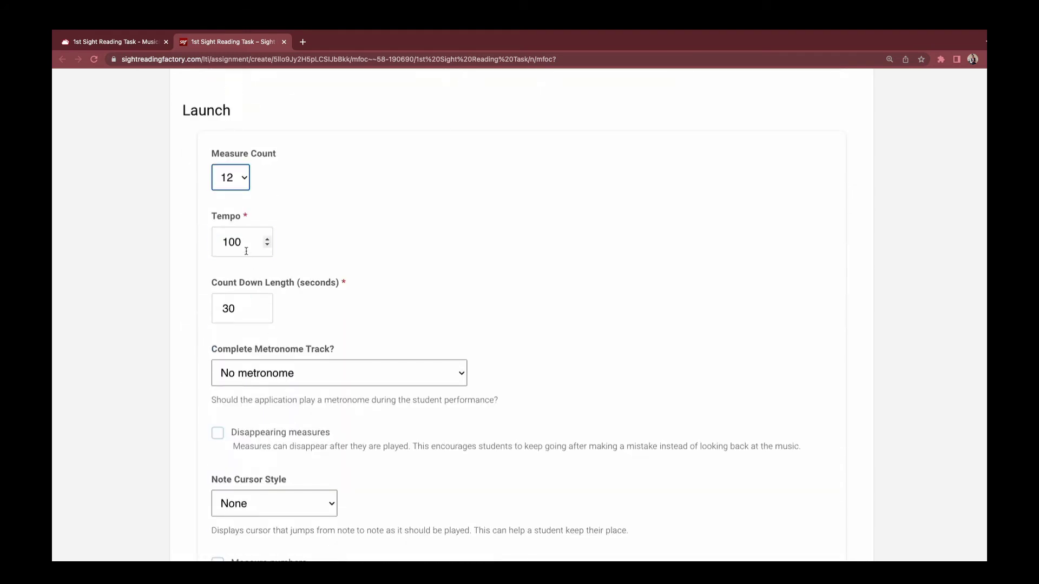
double_click(246, 251)
type("88")
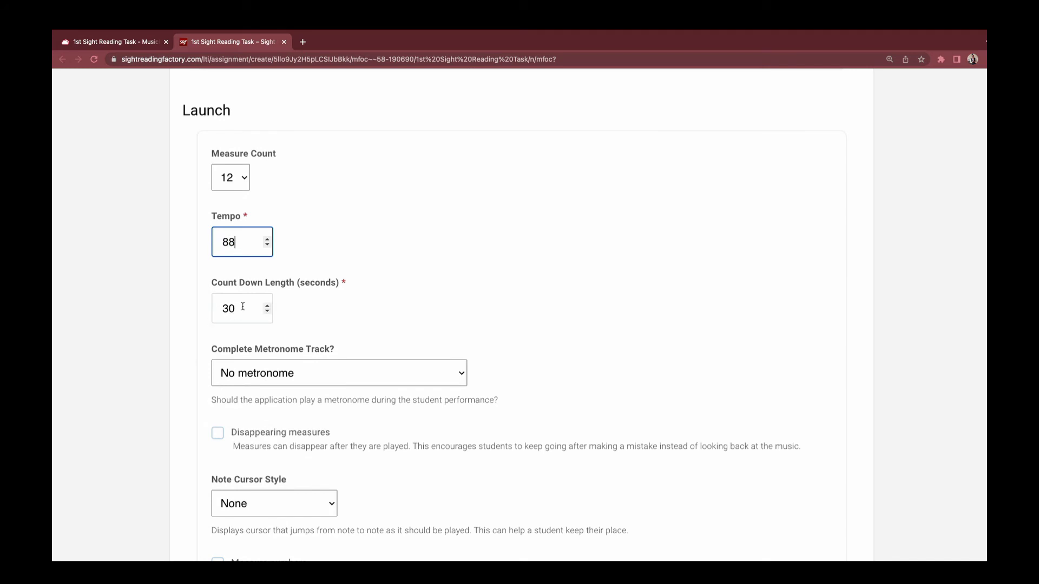
left_click_drag(242, 307, 214, 303)
type("70")
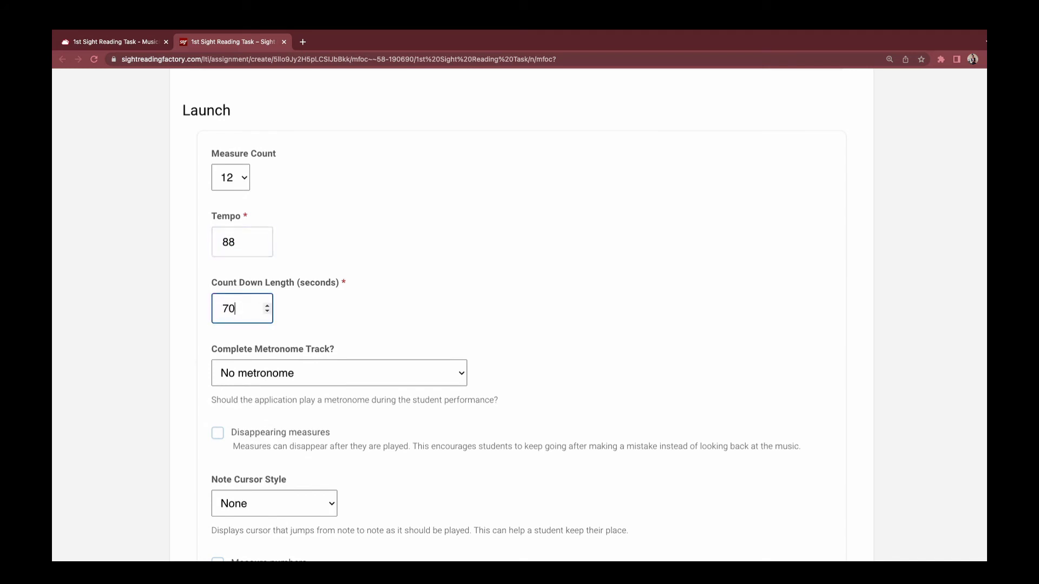
Use a beat-subdividing metronome and a note cursor that moves on each beat.
left_click(258, 372)
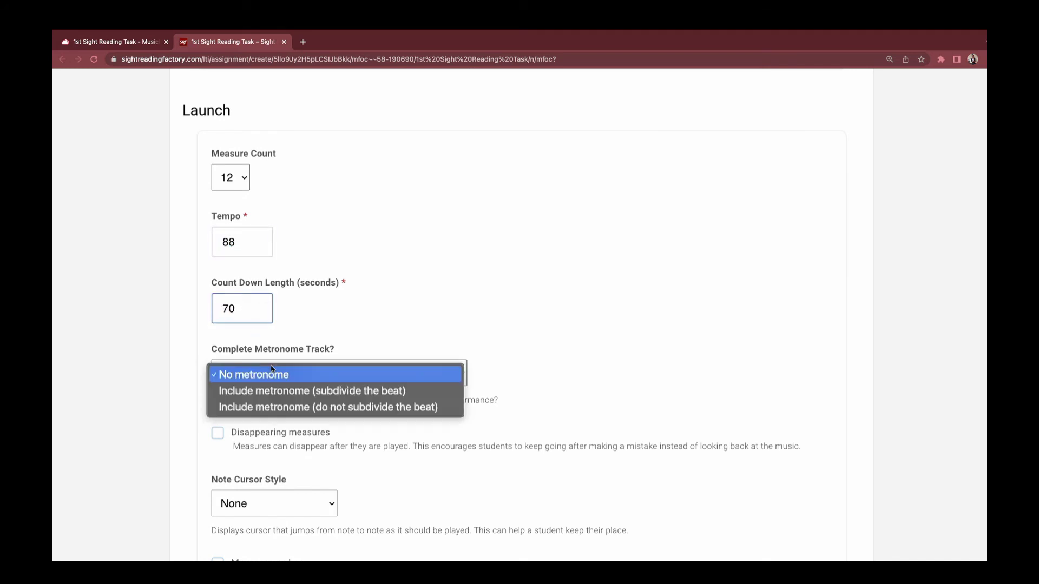
left_click(297, 394)
scroll(308, 368, "down", 2)
left_click(292, 394)
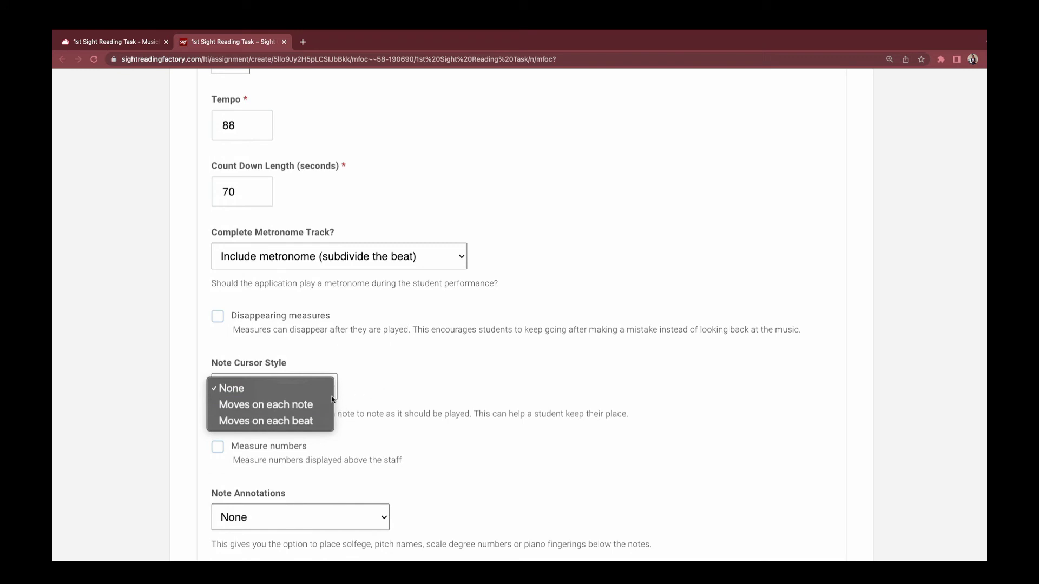
left_click(312, 424)
Keep note annotations at None and minor scale type at Let Student Choose.
scroll(242, 385, "down", 1)
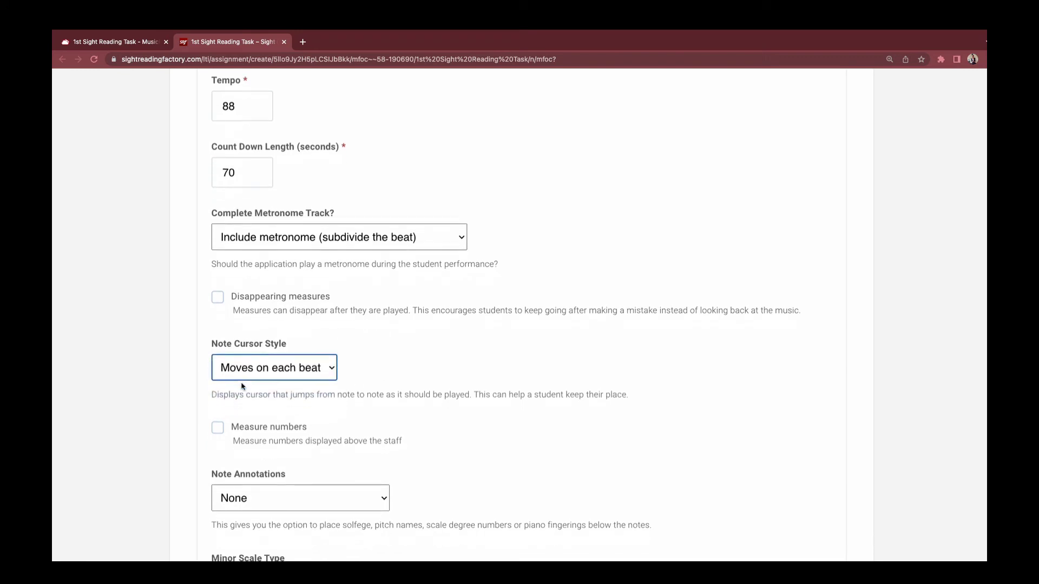
scroll(220, 399, "down", 3)
left_click(261, 316)
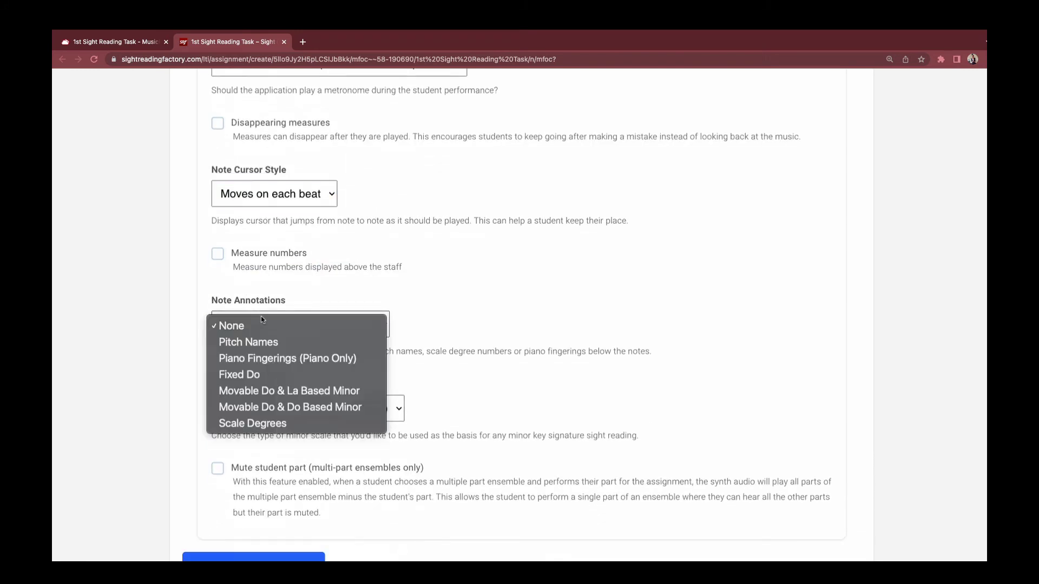
left_click(455, 325)
scroll(442, 341, "down", 1)
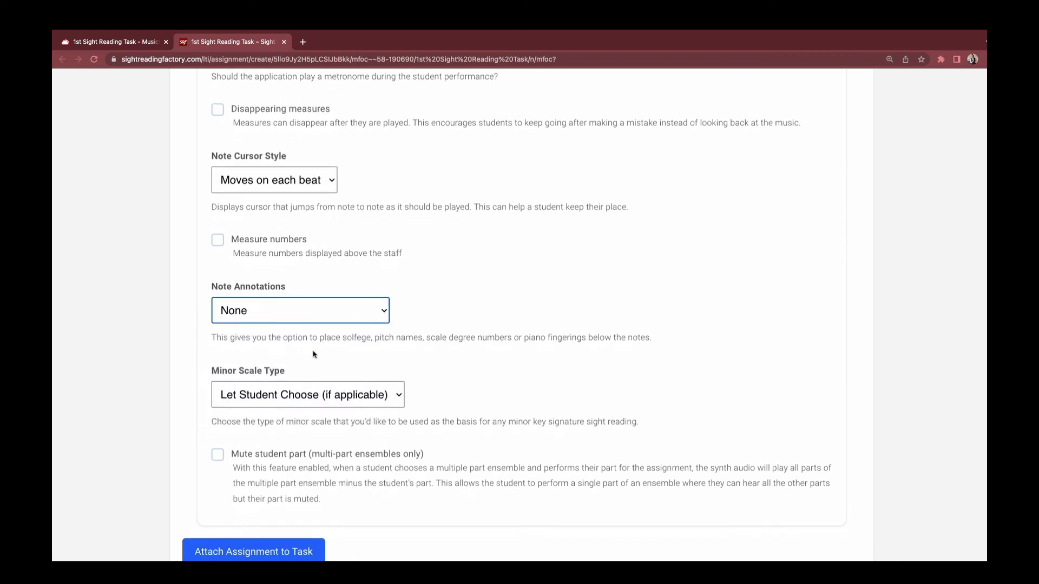
left_click(394, 395)
left_click(436, 378)
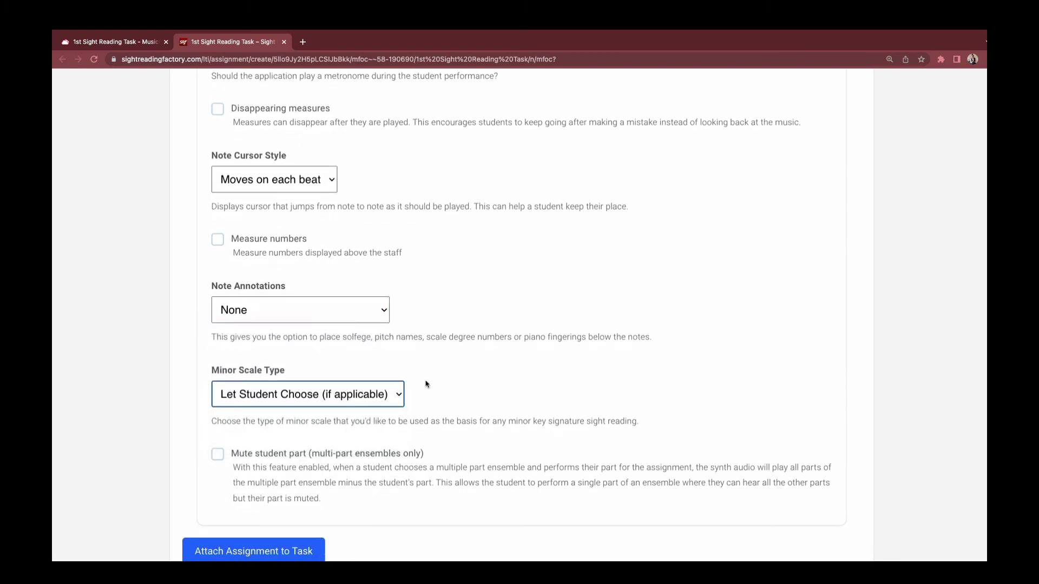
Attach the assignment to the 1st Sight Reading Task and confirm.
scroll(424, 383, "down", 2)
left_click(312, 395)
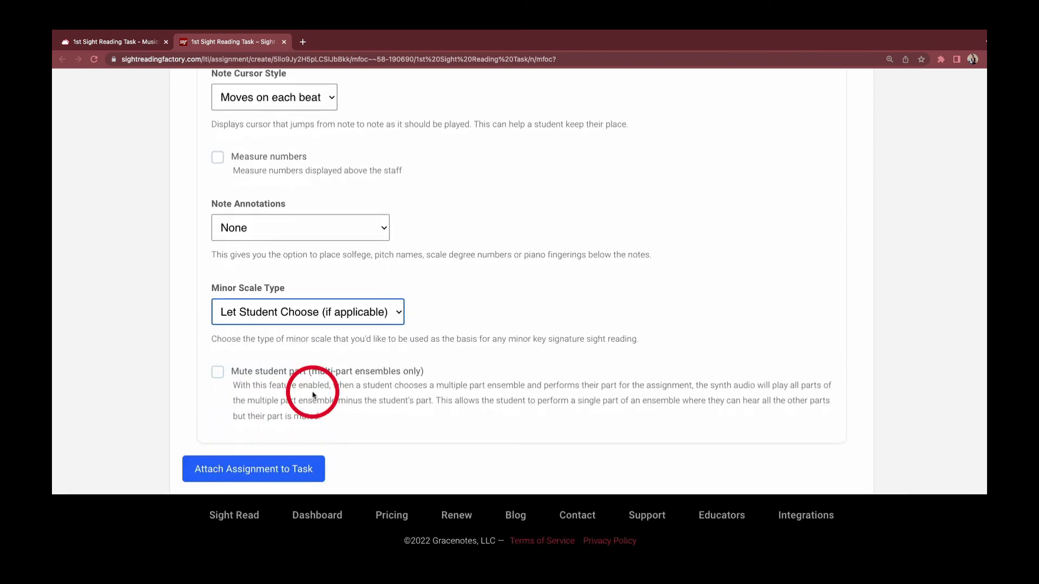
left_click(213, 472)
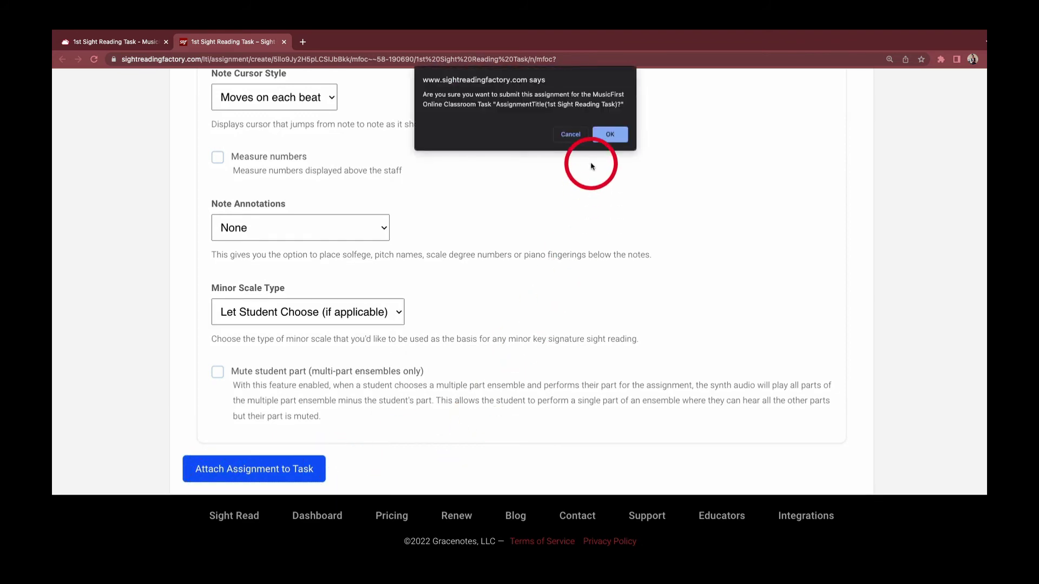
left_click(605, 134)
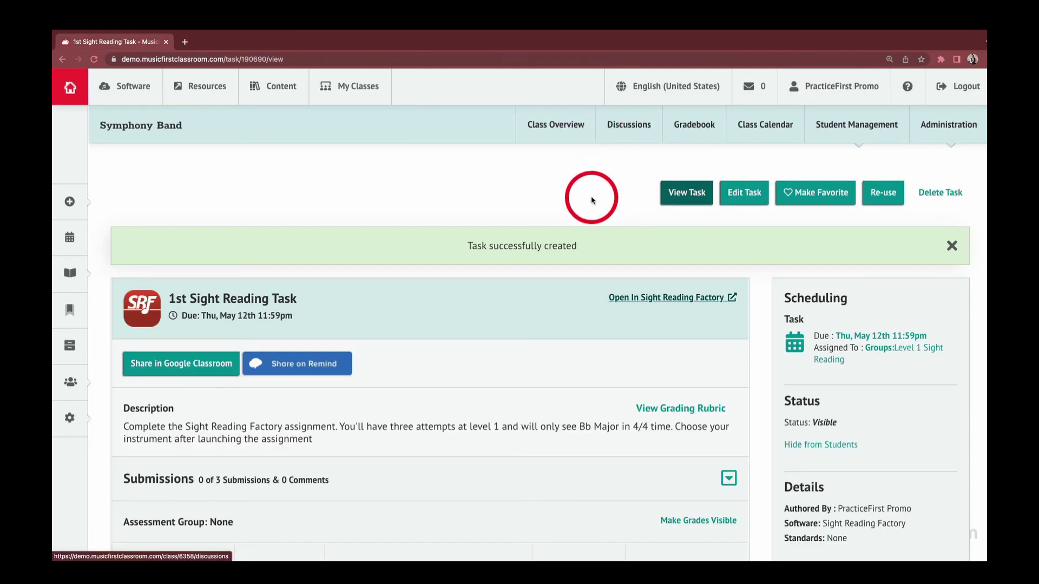
Dismiss the 'Task successfully created' banner and show the Create menu in the sidebar.
left_click(953, 246)
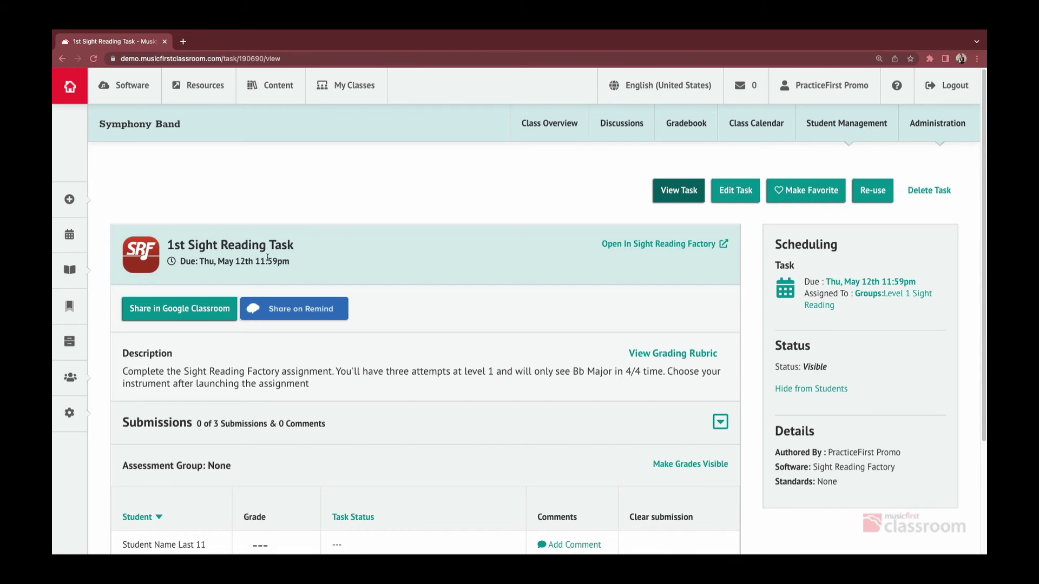
left_click(87, 201)
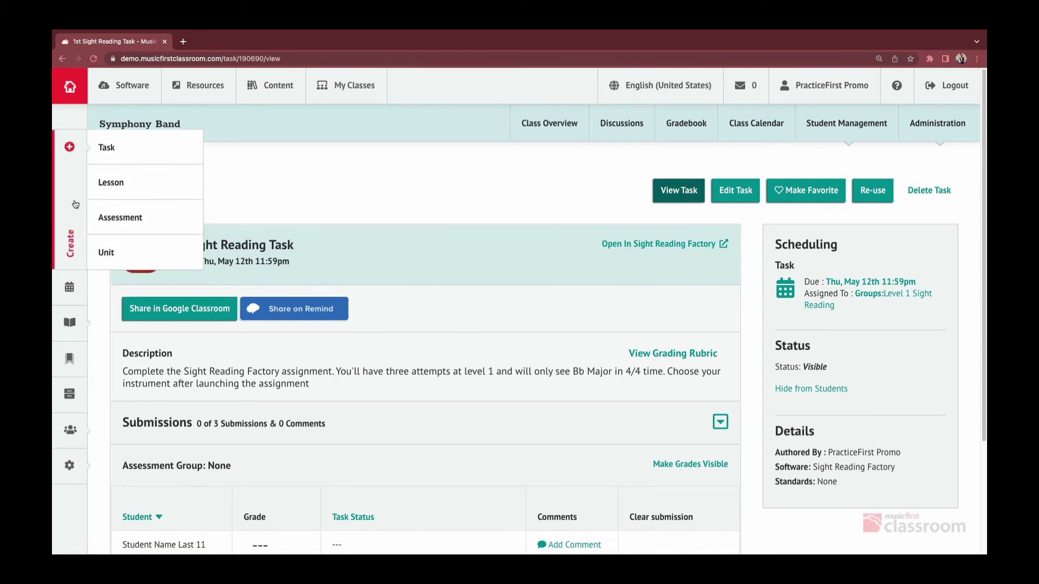
Create a task titled 'Weekly Sight Reading' using Sight Reading Factory, described 'Complete the weekly SRF.'.
left_click(111, 147)
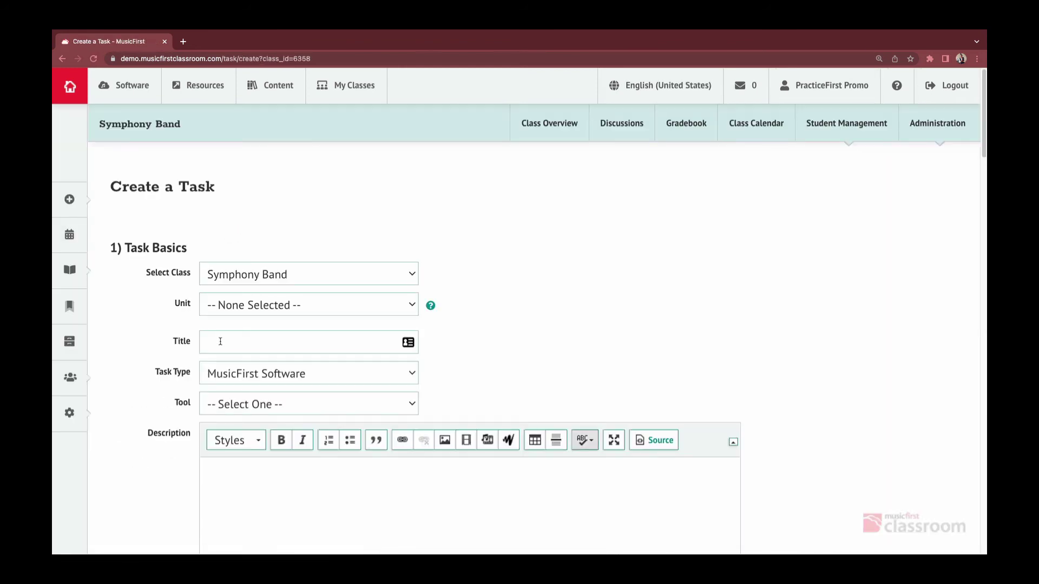
left_click(221, 341)
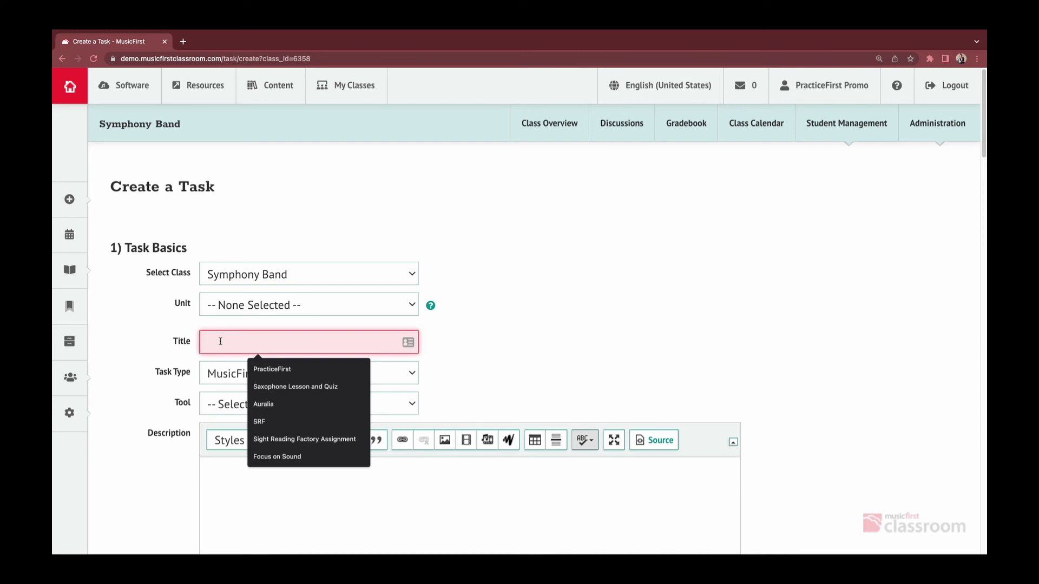
type("Weekly Sight R")
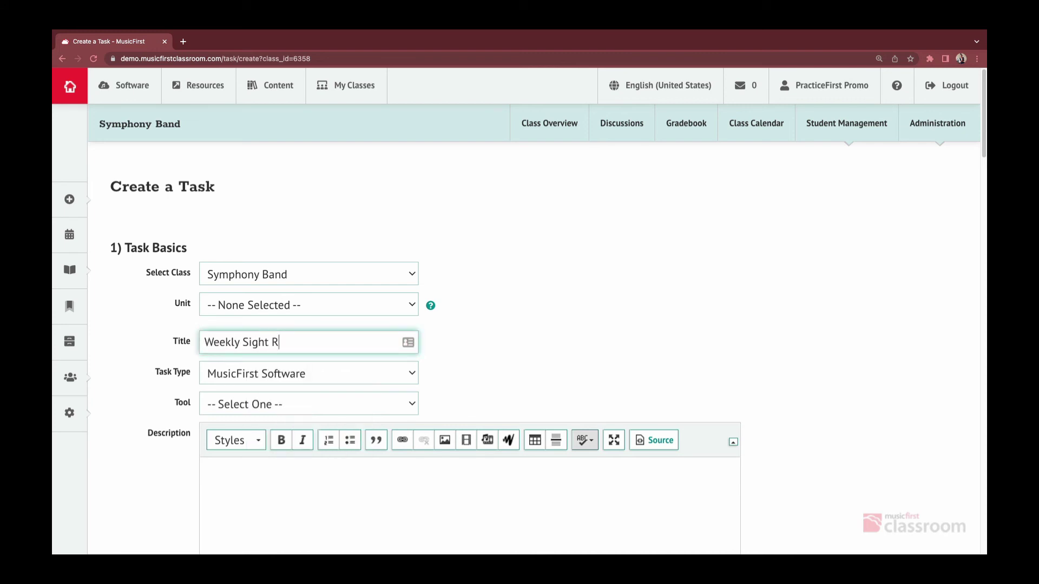
type("eading")
left_click(230, 404)
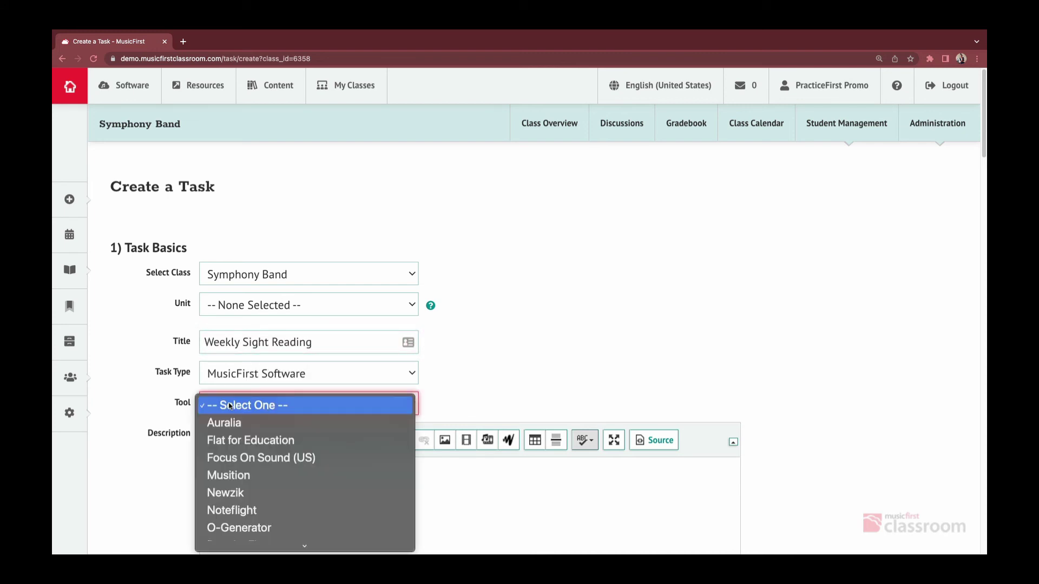
left_click(241, 505)
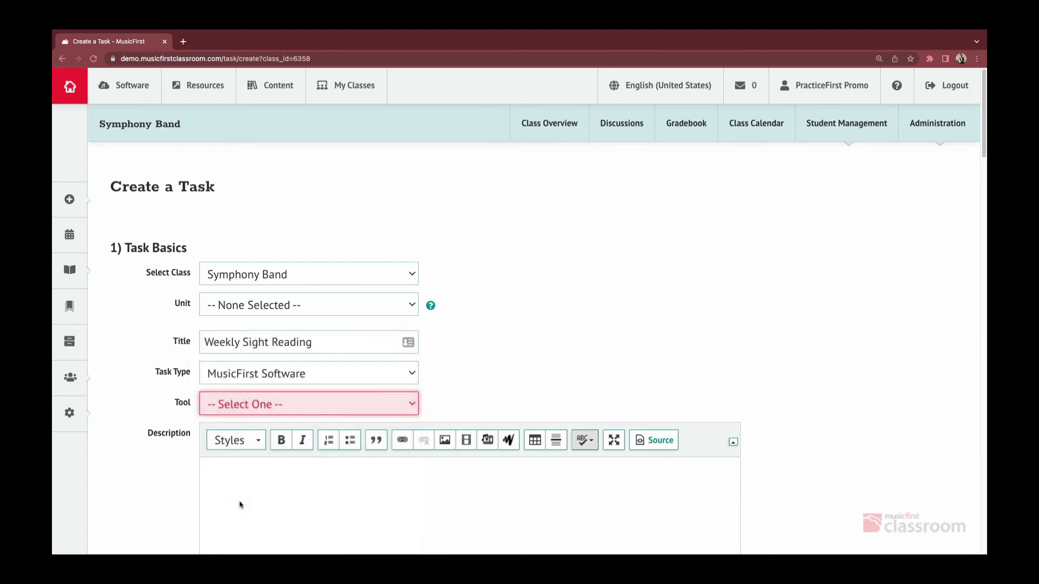
scroll(240, 503, "down", 3)
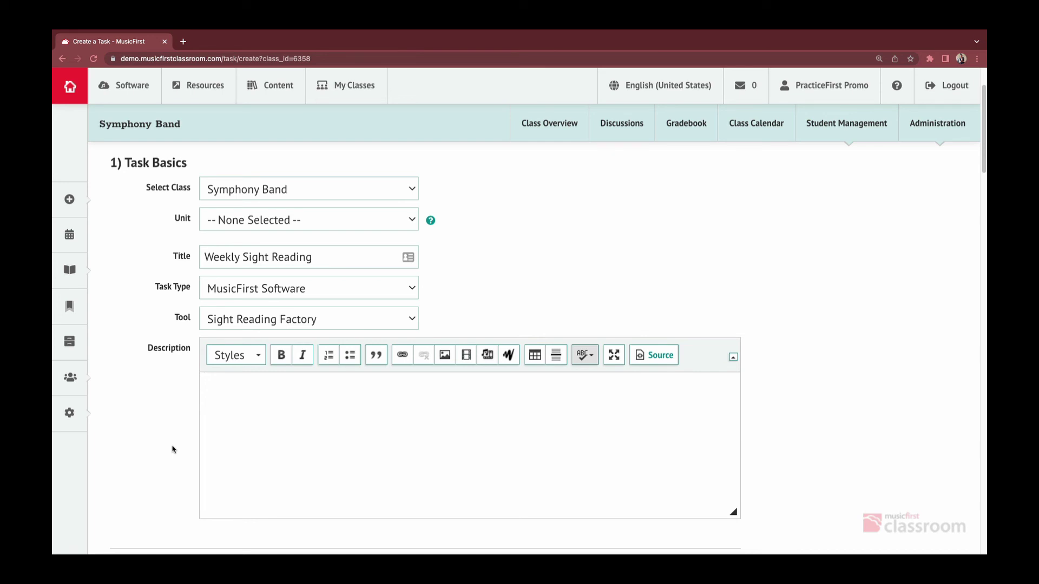
type("Complete the weekly SRF")
key("BackSpace")
type("RF.")
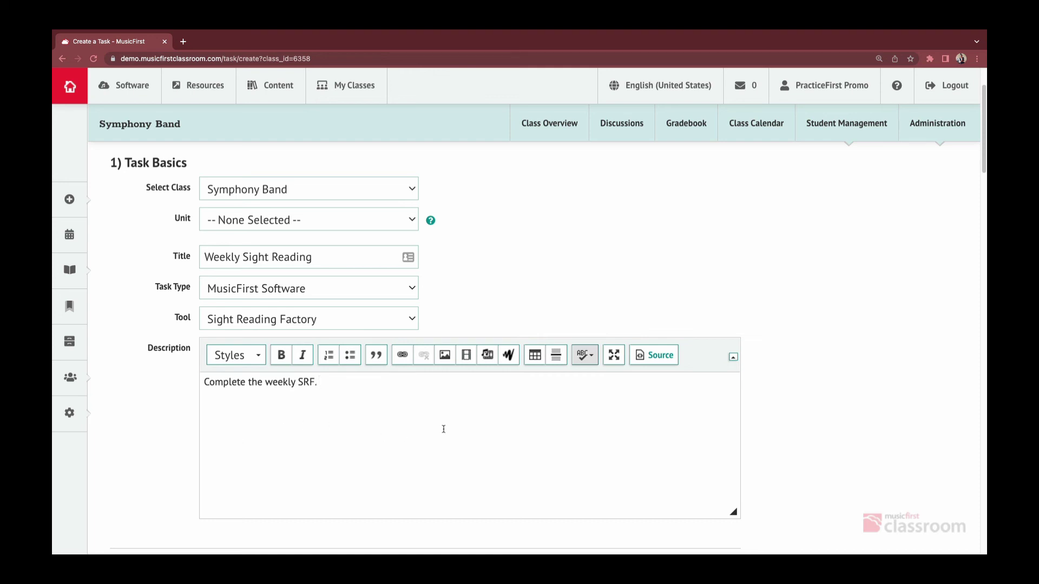
scroll(562, 273, "down", 4)
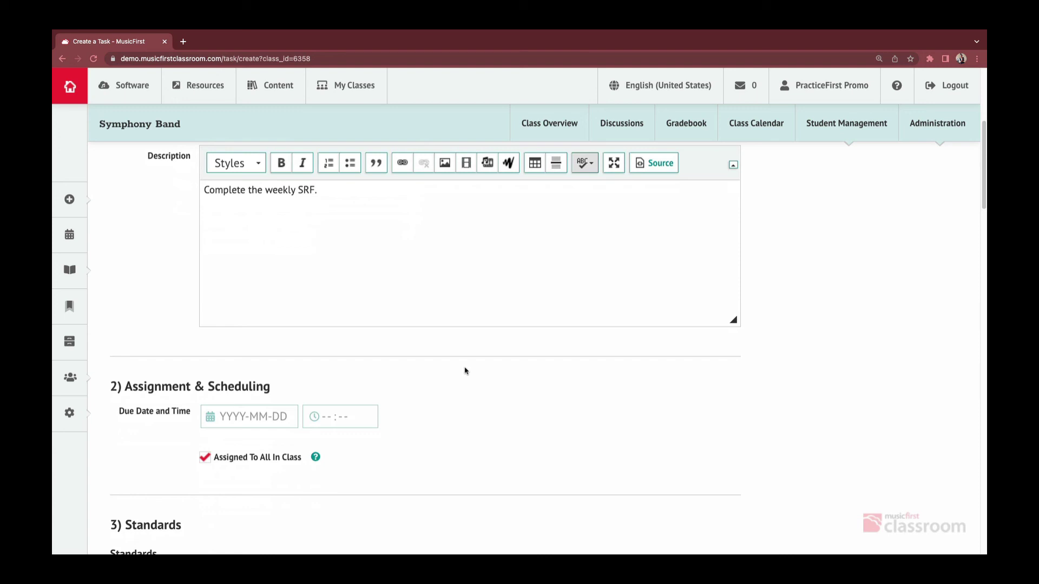
Add the task to the gradebook with Max Points 15, displayed as Points Earned.
scroll(463, 377, "down", 1)
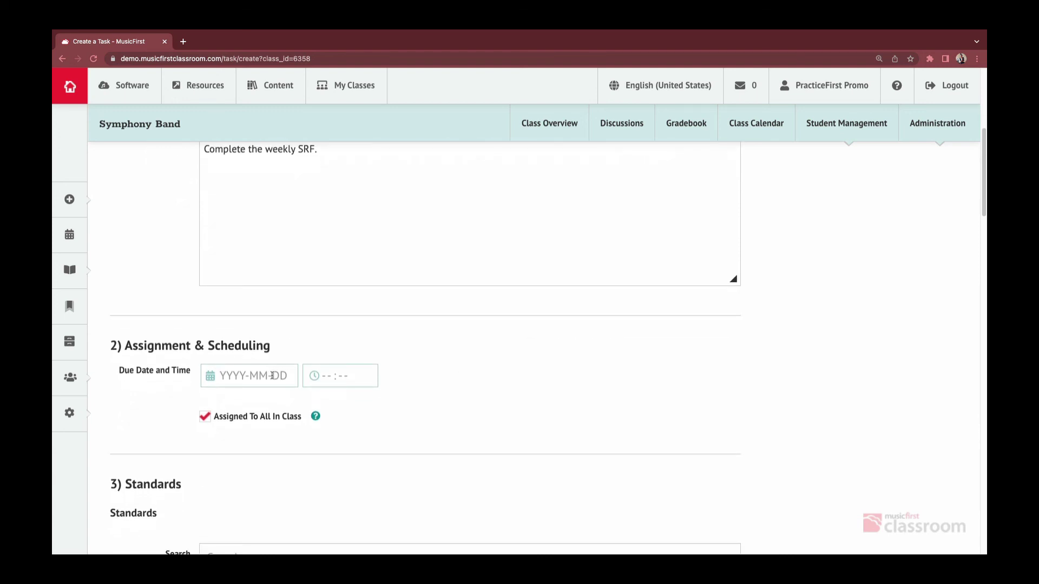
scroll(265, 382, "down", 20)
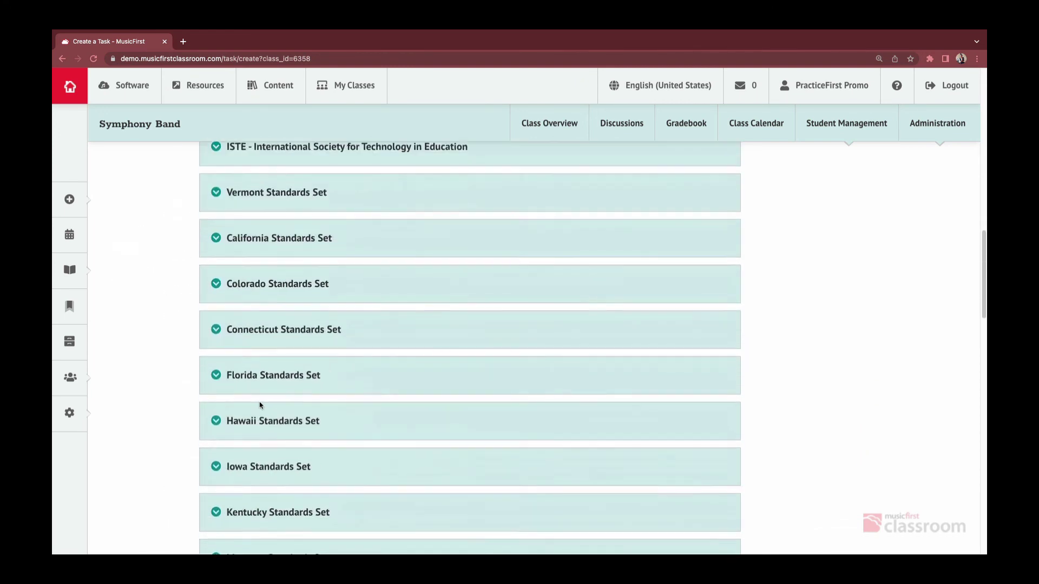
scroll(260, 405, "down", 15)
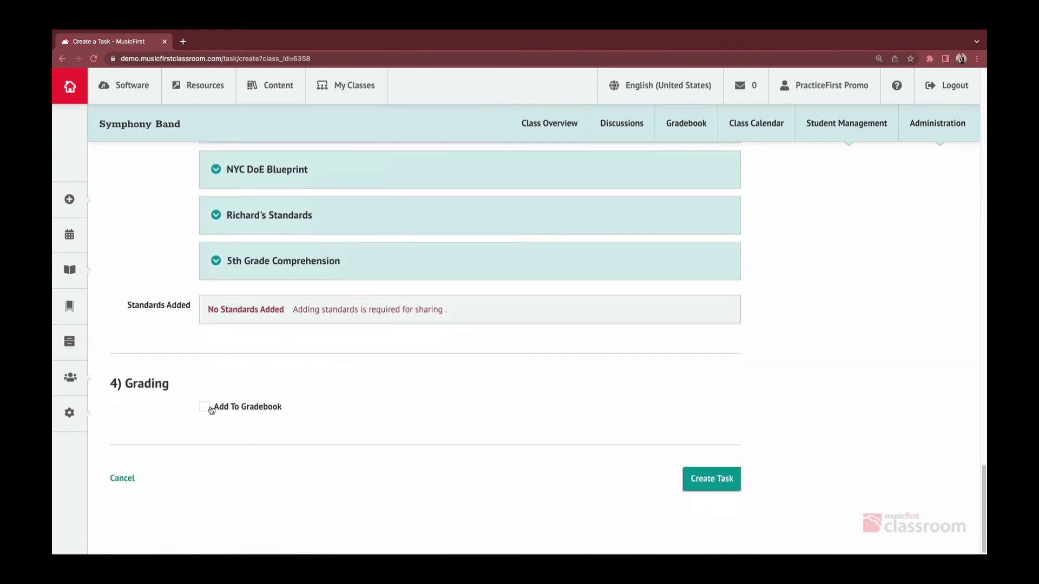
left_click(205, 407)
left_click_drag(212, 431, 196, 434)
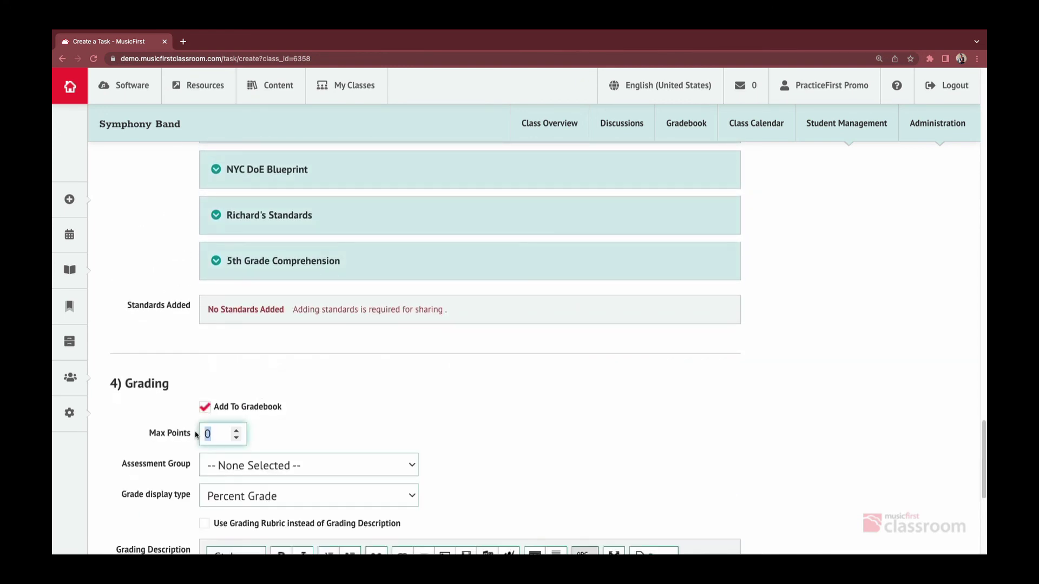
type("15")
left_click(322, 422)
scroll(322, 421, "down", 1)
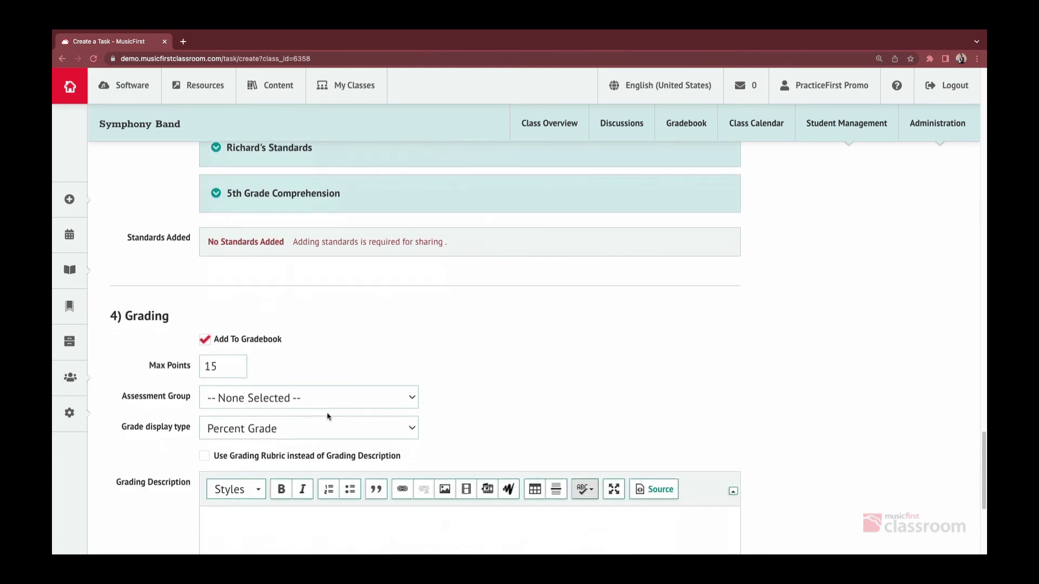
left_click(320, 423)
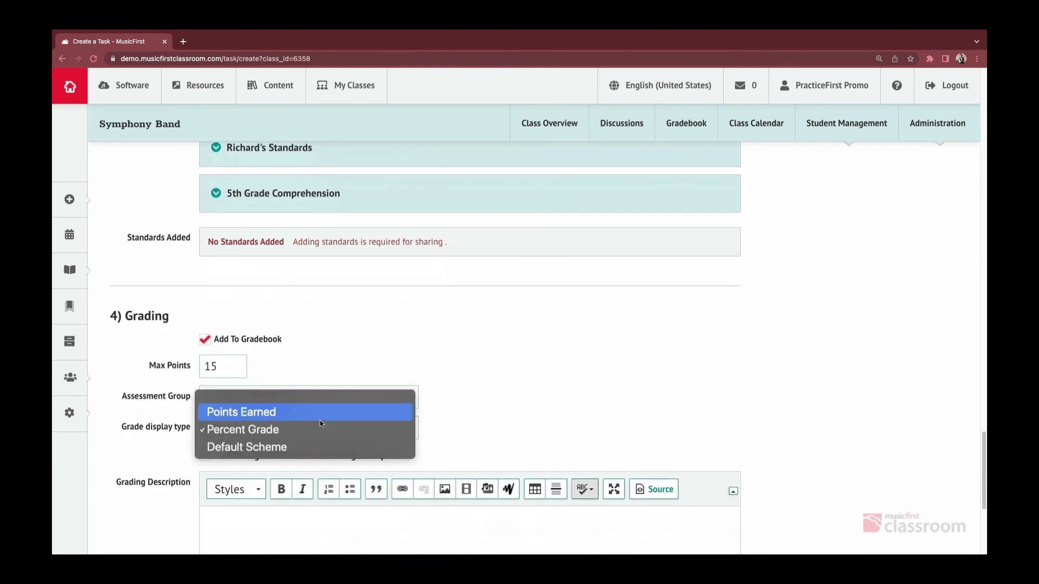
left_click(233, 414)
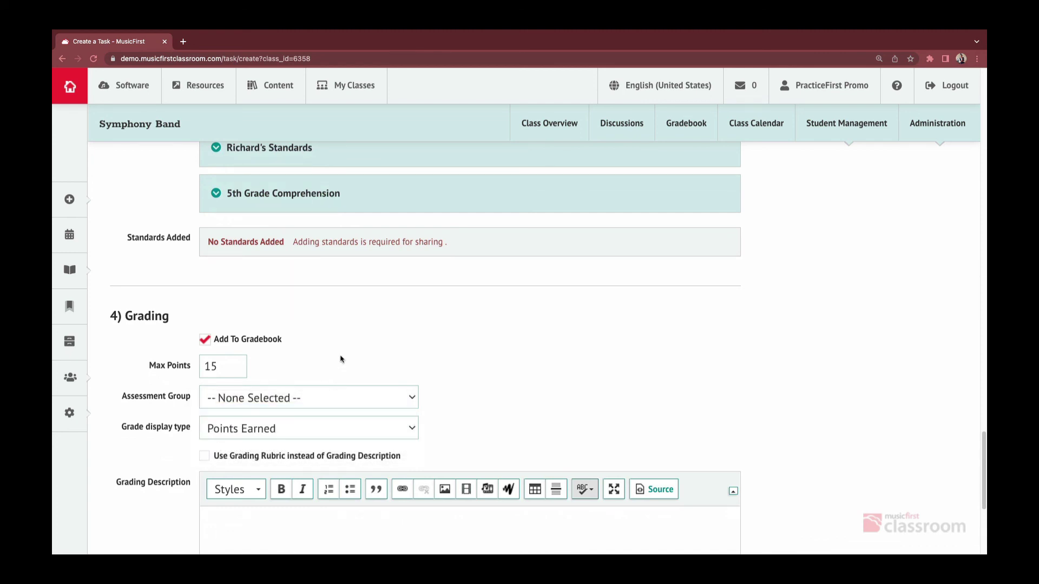
Create the Weekly Sight Reading task and open it in Sight Reading Factory.
scroll(778, 353, "down", 5)
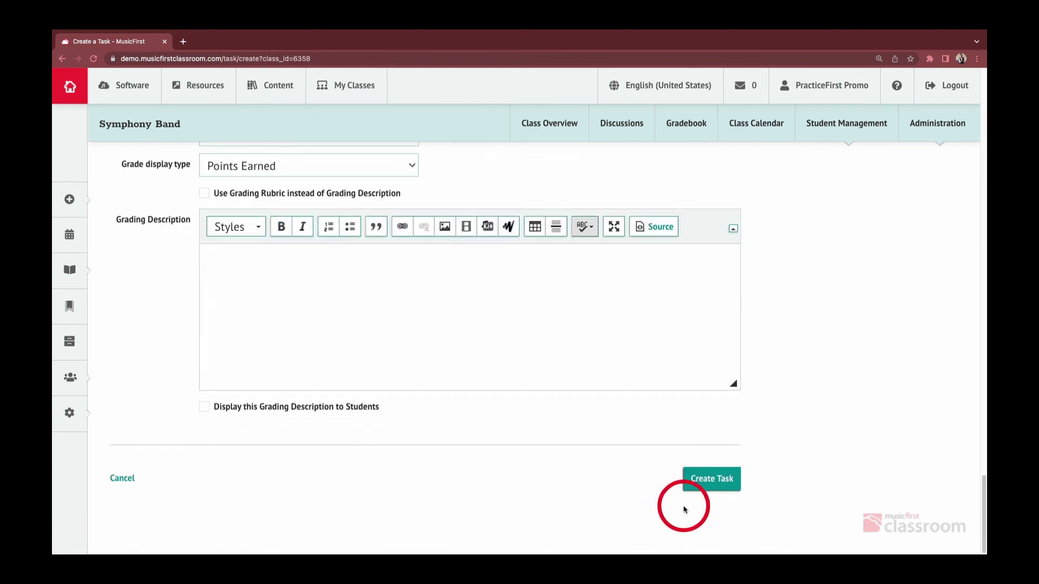
left_click(698, 479)
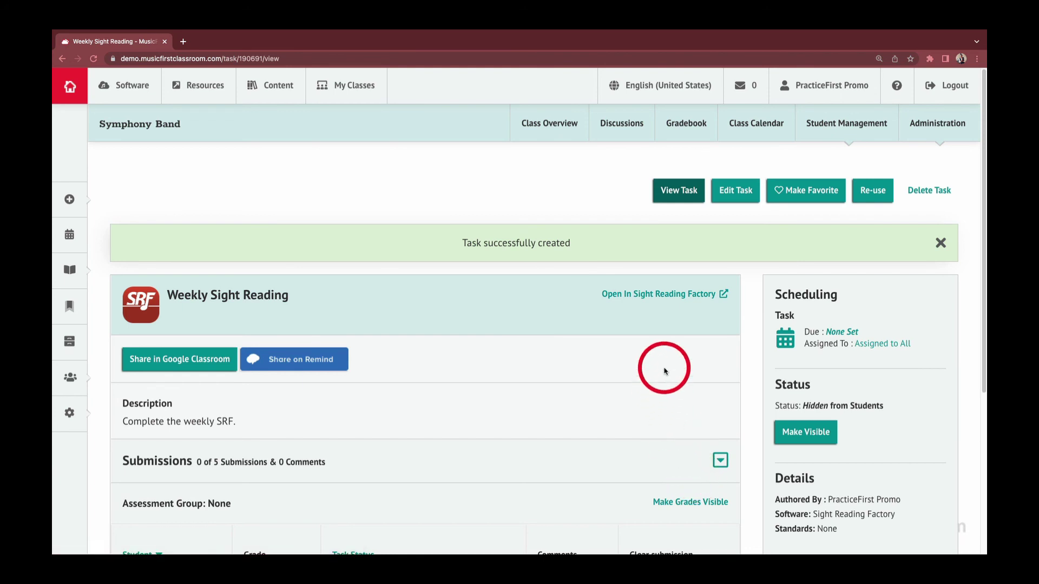
left_click(630, 296)
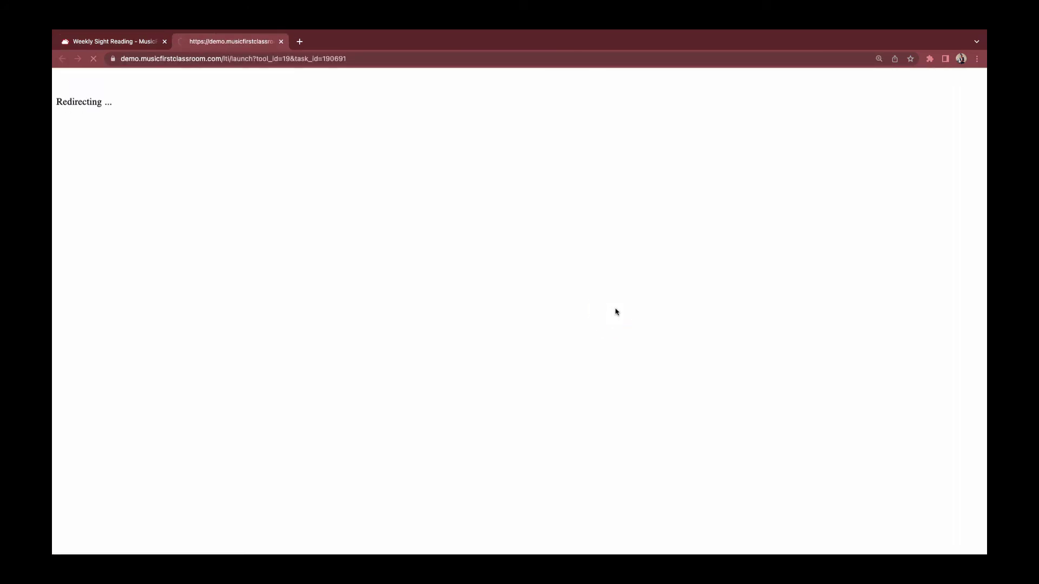
Turn off unlimited attempts and allow a maximum of 5 attempts.
scroll(609, 317, "down", 3)
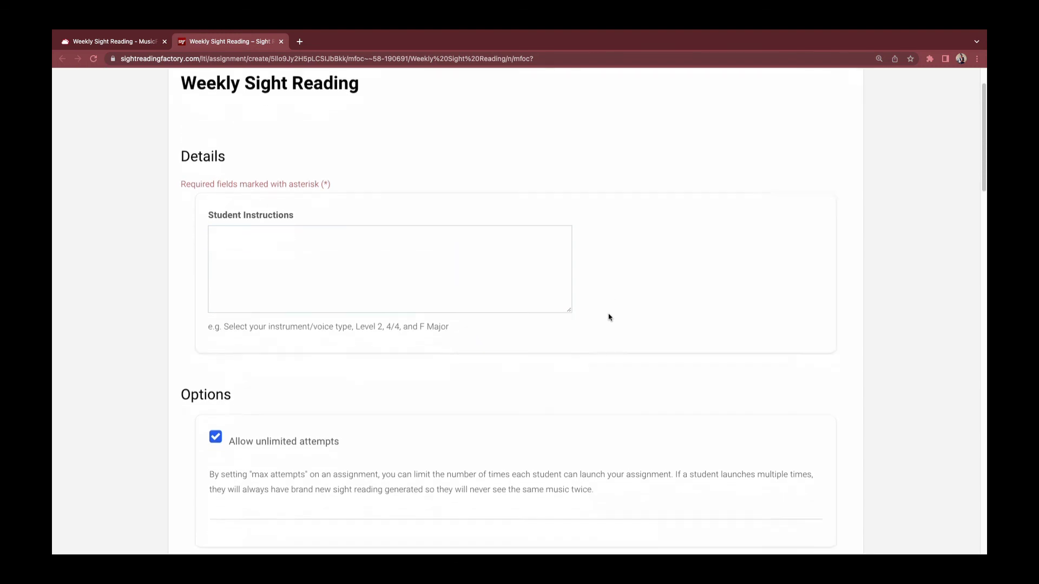
left_click(215, 405)
left_click(232, 463)
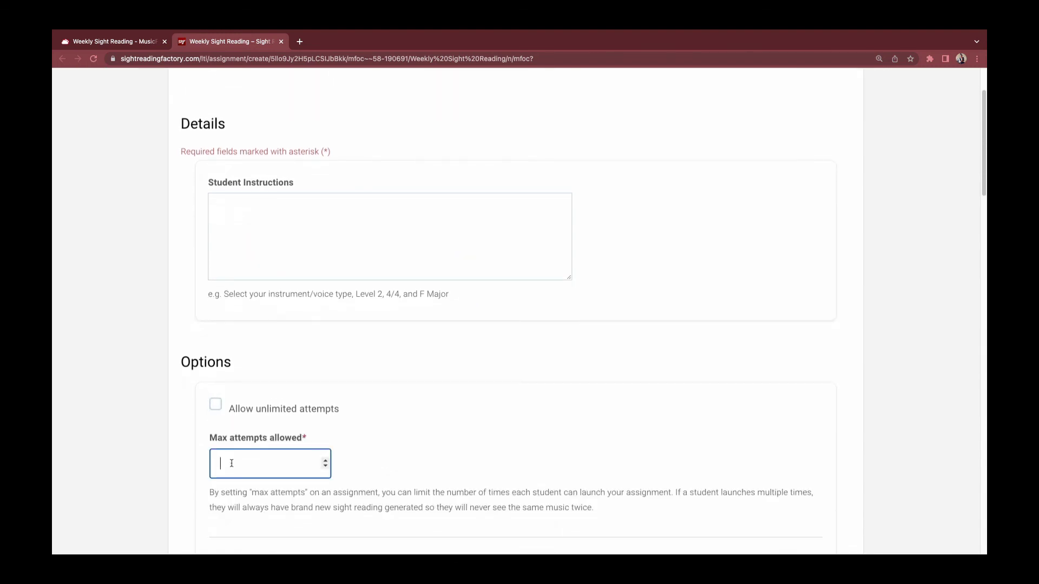
left_click(330, 349)
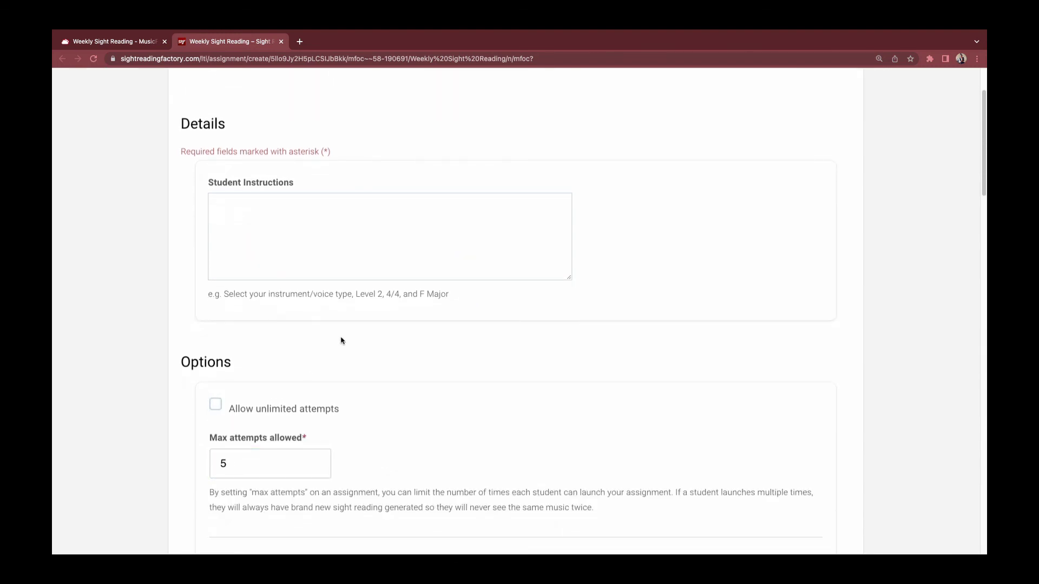
Select the Custom difficulty level for the Weekly Sight Reading assignment.
scroll(341, 341, "down", 5)
scroll(341, 338, "down", 5)
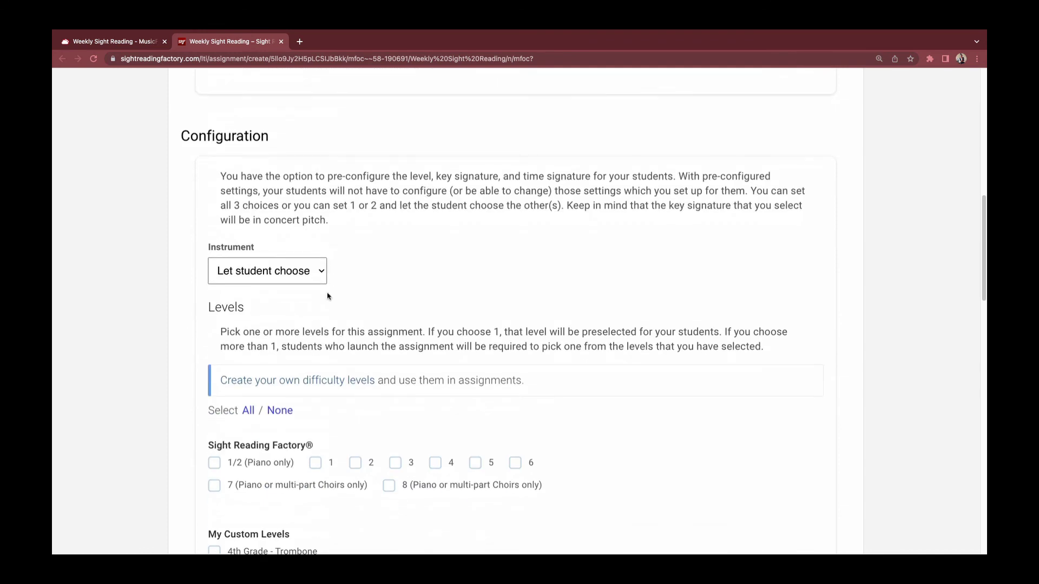
scroll(307, 290, "down", 3)
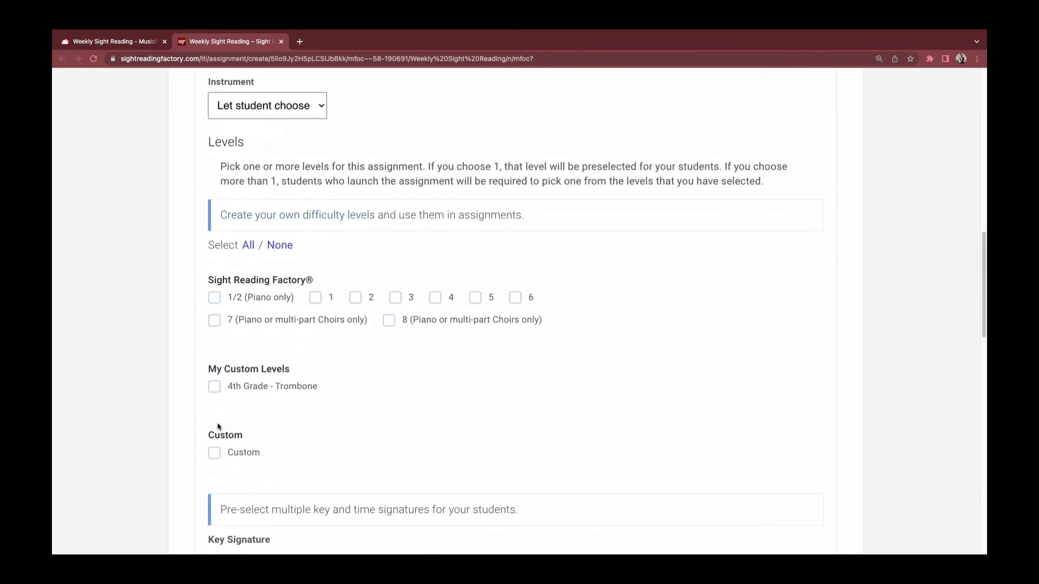
left_click(215, 453)
scroll(303, 438, "down", 3)
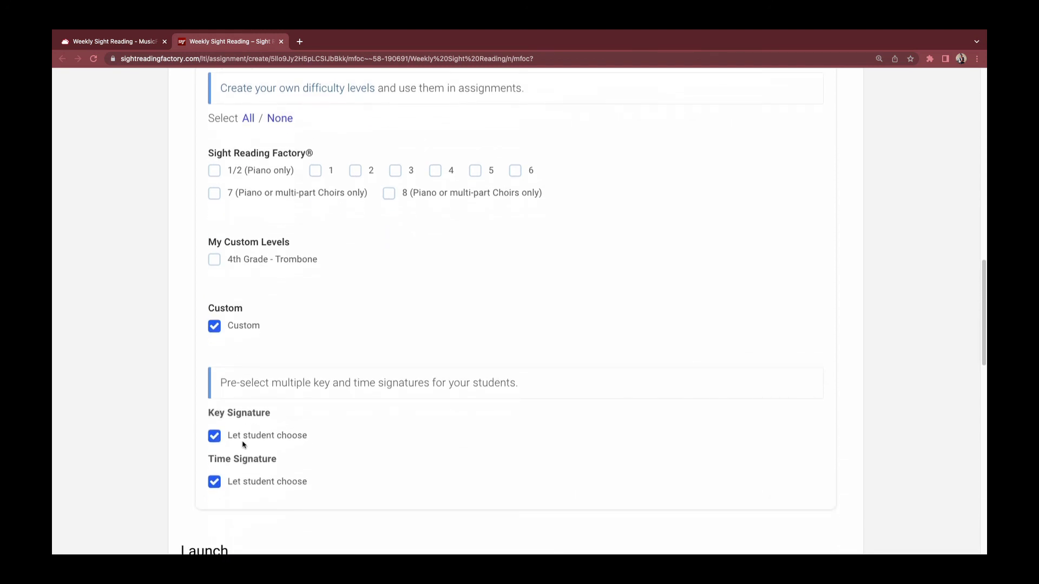
scroll(266, 476, "down", 4)
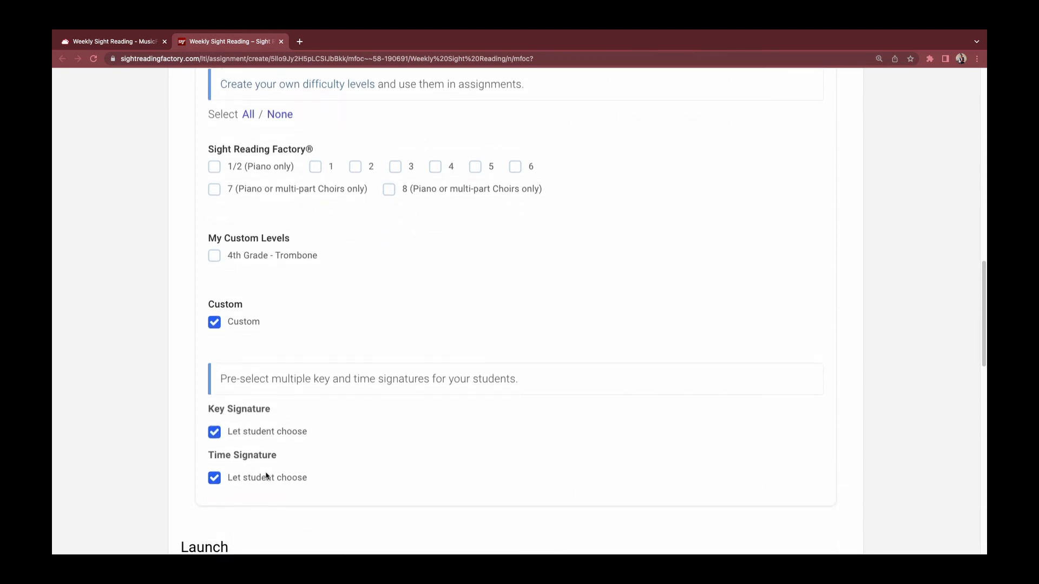
Set the tempo to 88 and the count-down length to 70.
scroll(266, 476, "down", 5)
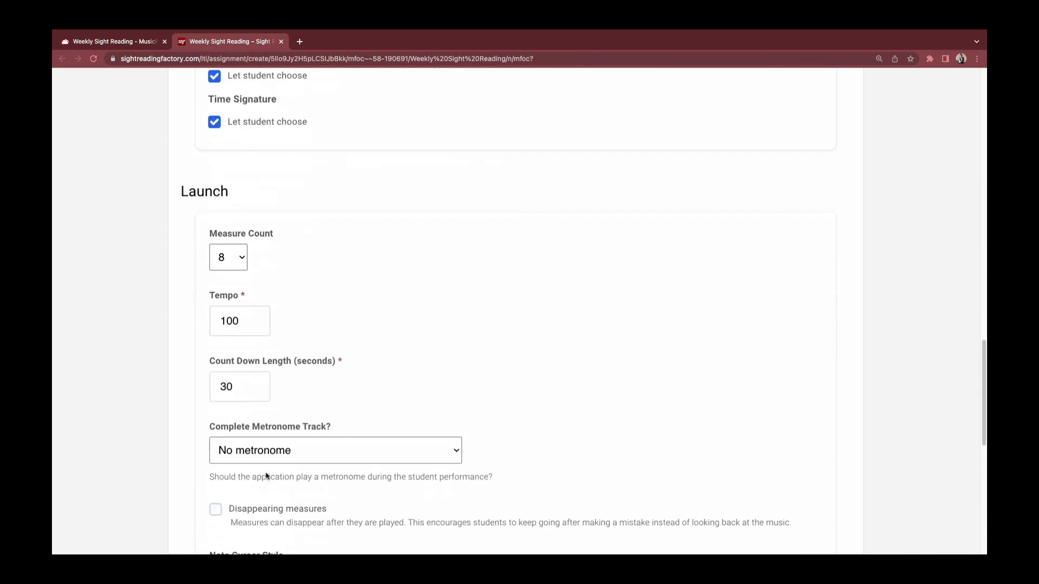
left_click_drag(245, 204, 199, 201)
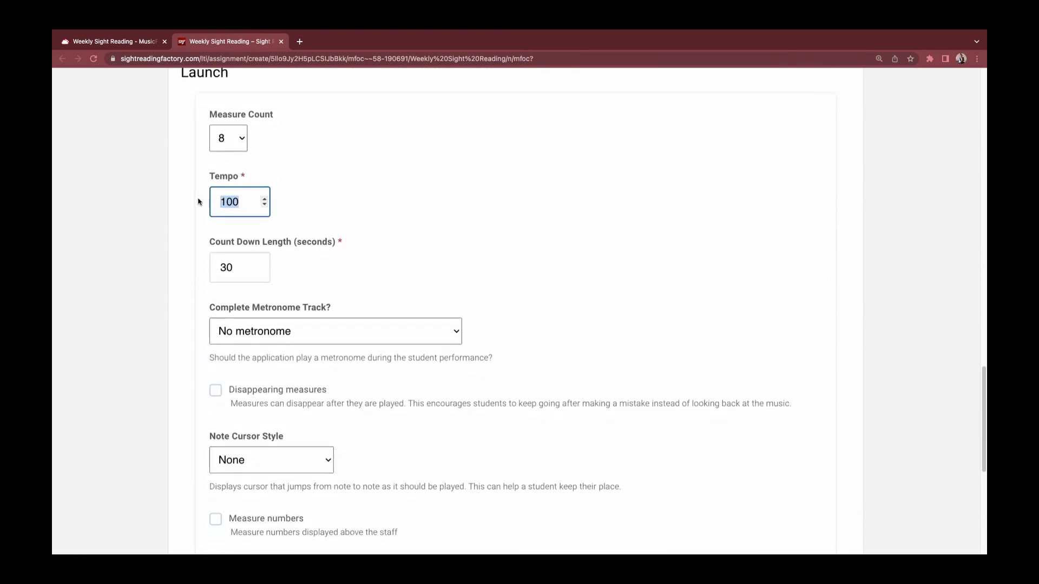
type("88")
key("Tab")
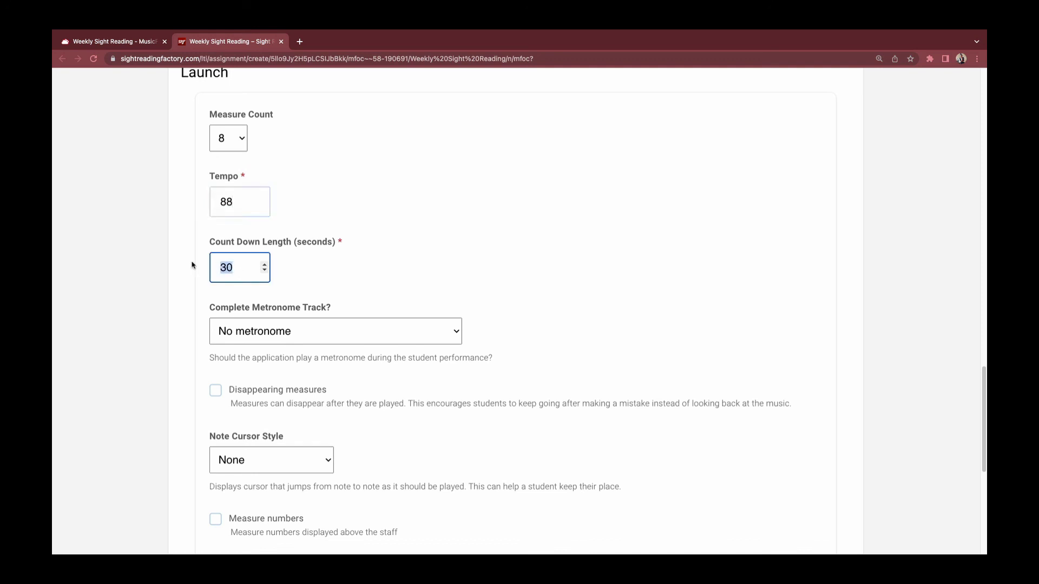
type("70")
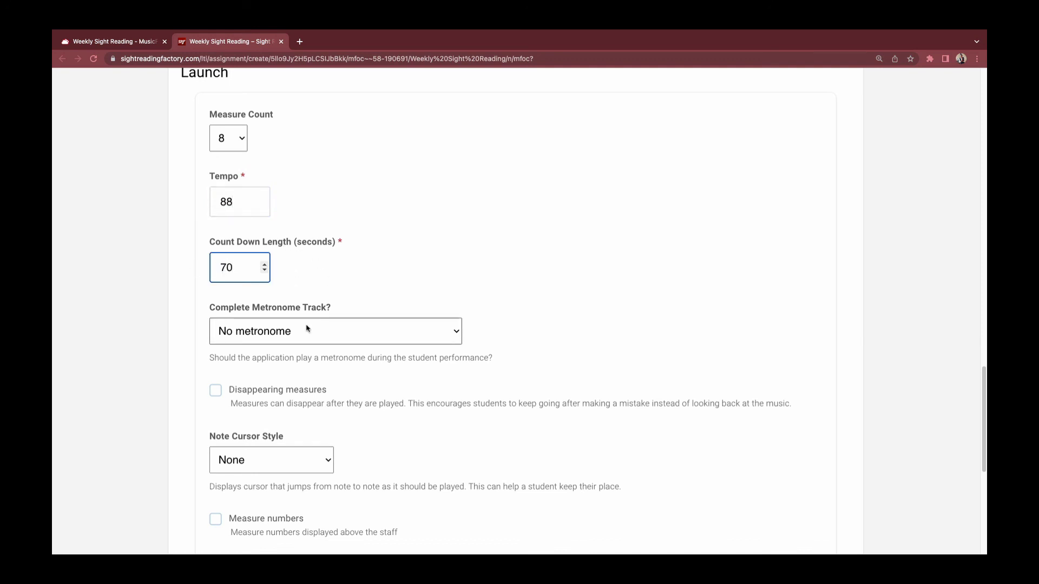
Choose a metronome without beat subdivision and a note cursor moving on each beat.
left_click(303, 332)
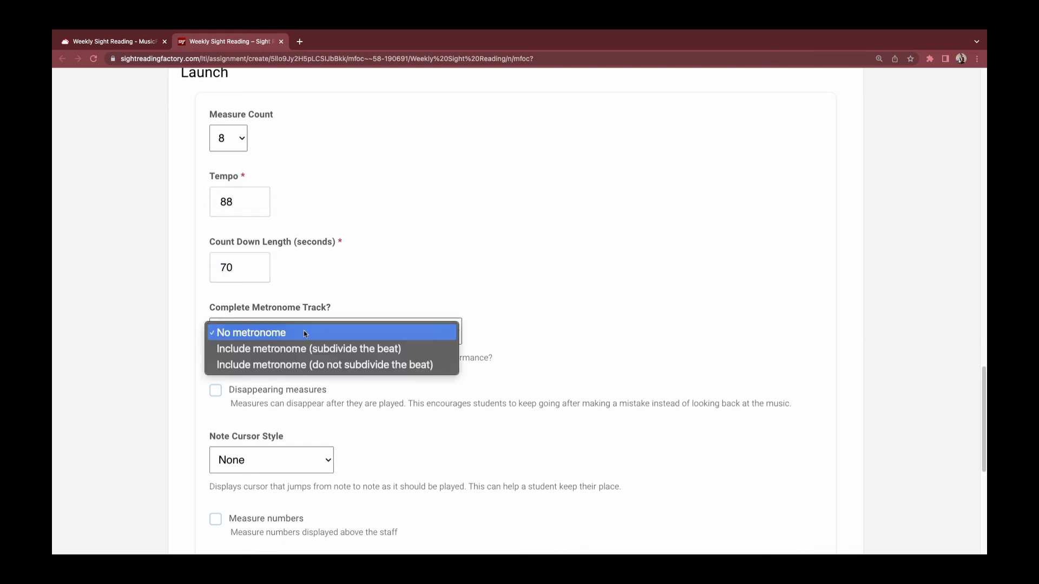
left_click(298, 364)
scroll(287, 346, "down", 5)
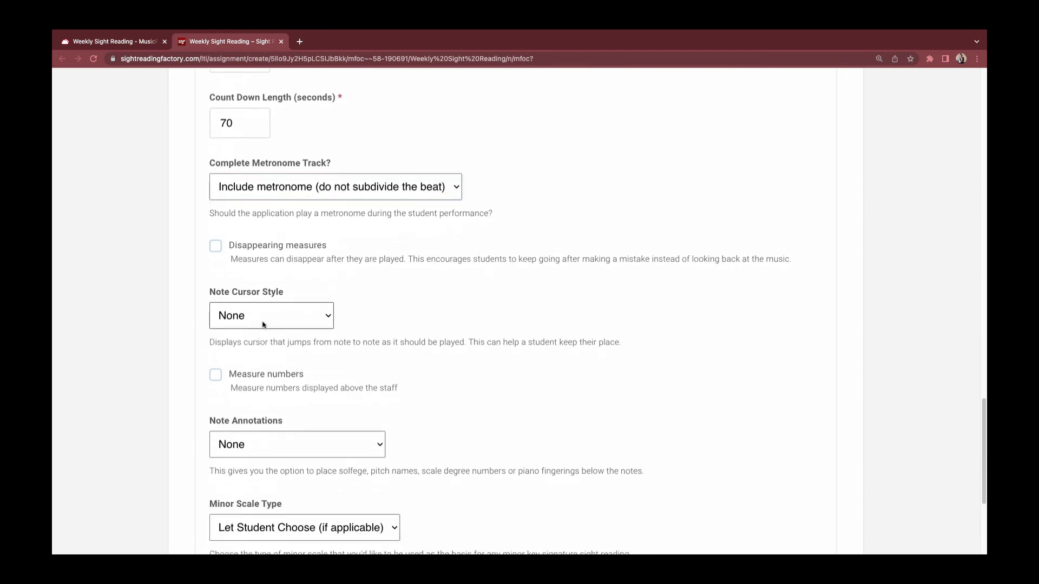
left_click(263, 320)
left_click(261, 350)
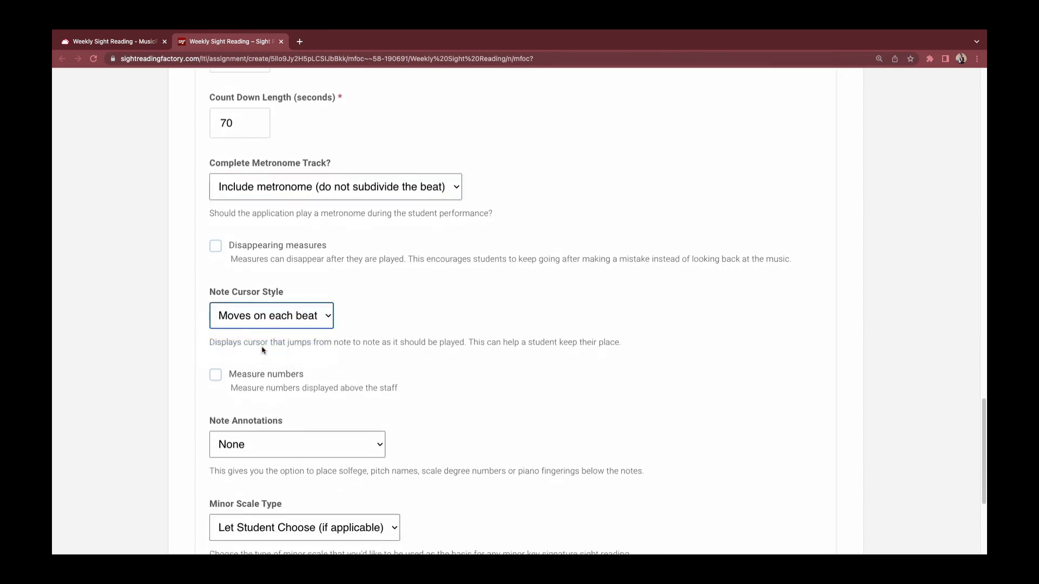
Attach the configured assignment to the Weekly Sight Reading task.
scroll(263, 346, "down", 5)
scroll(271, 325, "down", 2)
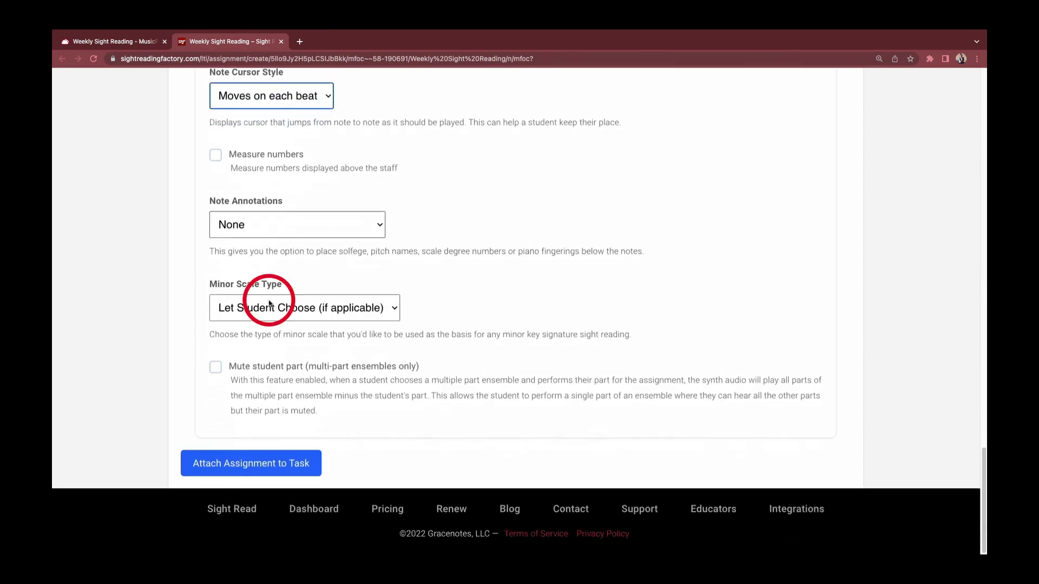
left_click(287, 459)
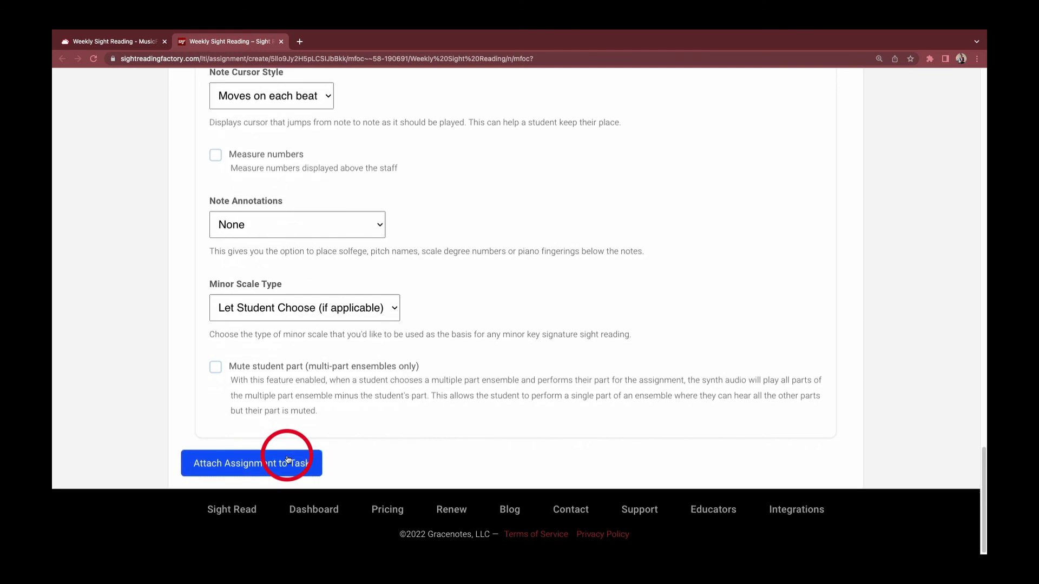
Confirm the attachment, favourite Weekly Sight Reading, and list favourites in the Class Calendar.
left_click(610, 135)
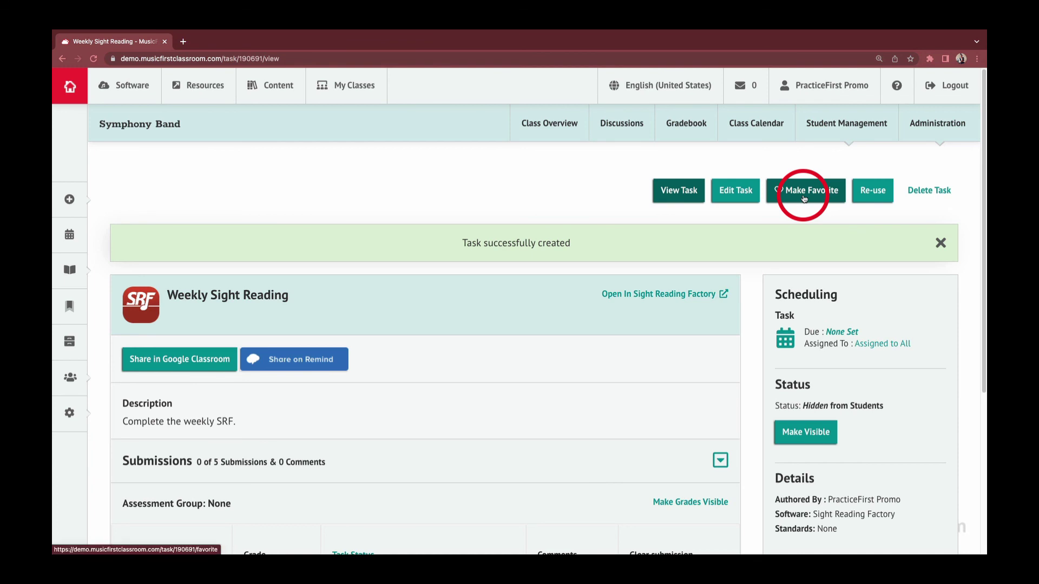
left_click(804, 198)
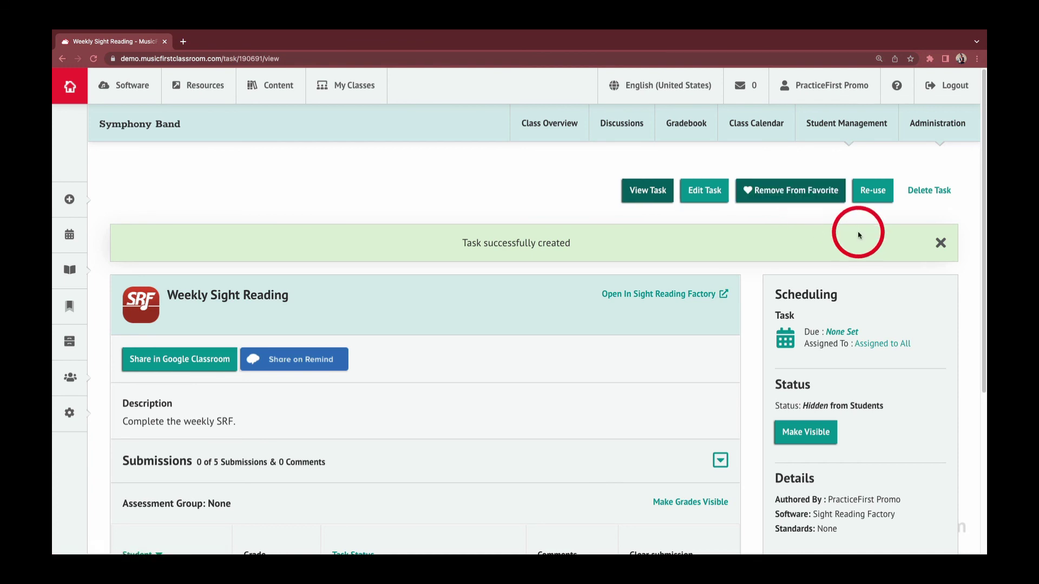
left_click(748, 126)
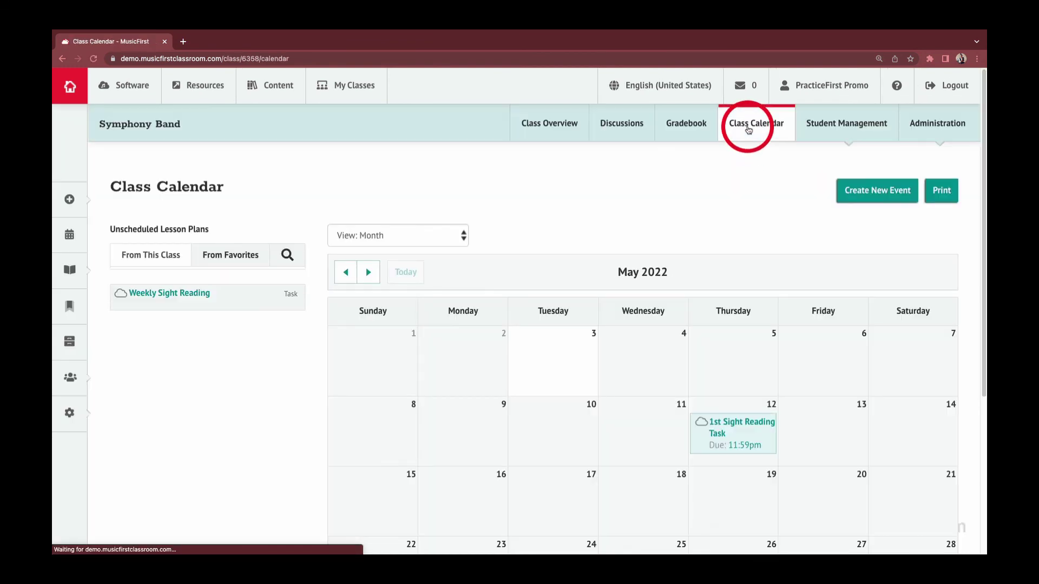
left_click(238, 259)
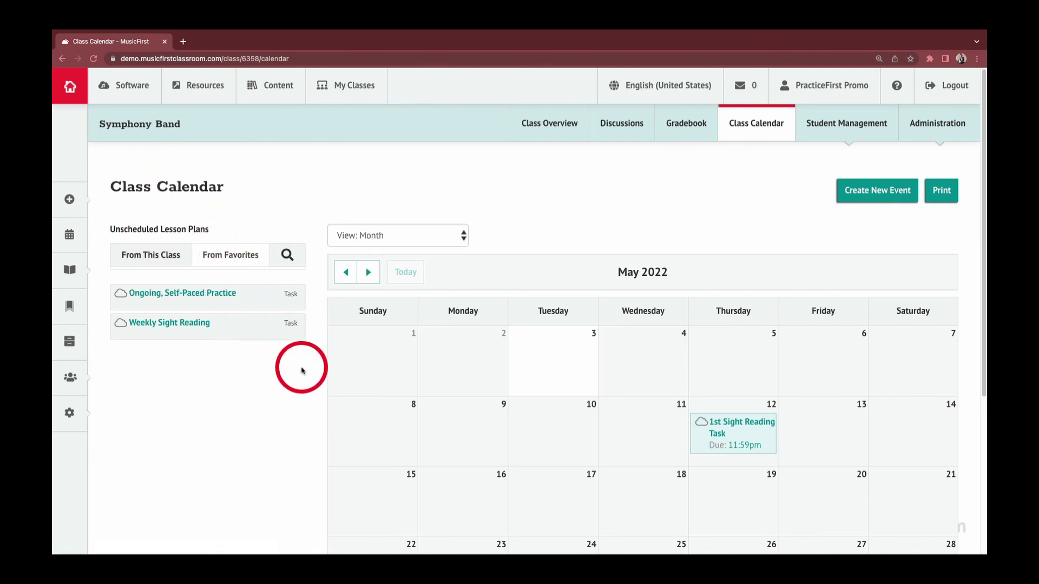
scroll(297, 365, "down", 3)
Schedule Weekly Sight Reading on every Friday from May 6 to June 24, making May 6 visible.
left_click_drag(232, 223, 817, 262)
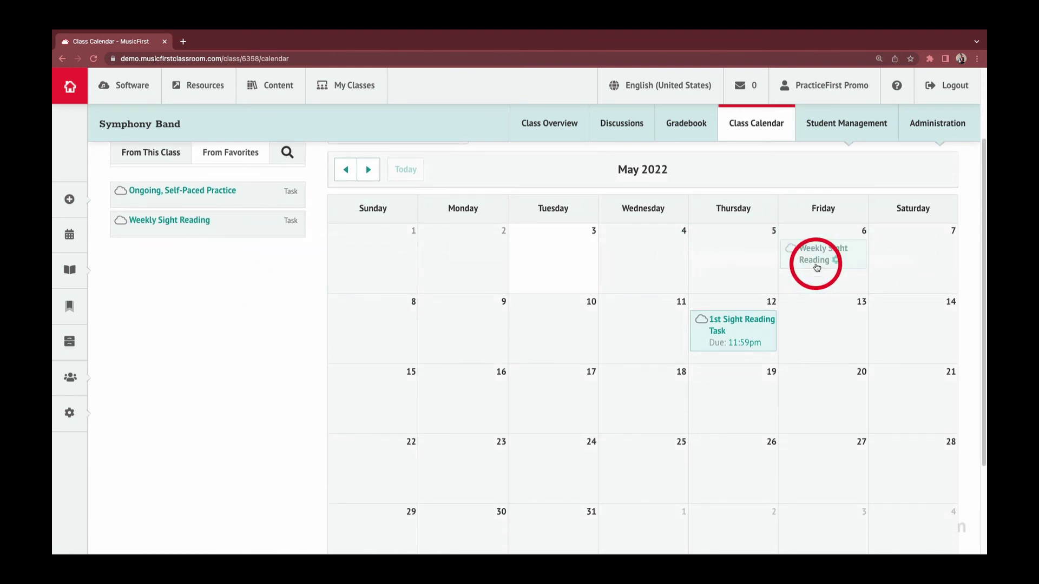
left_click_drag(294, 234, 821, 393)
left_click_drag(184, 221, 828, 468)
left_click(368, 169)
left_click_drag(233, 222, 846, 383)
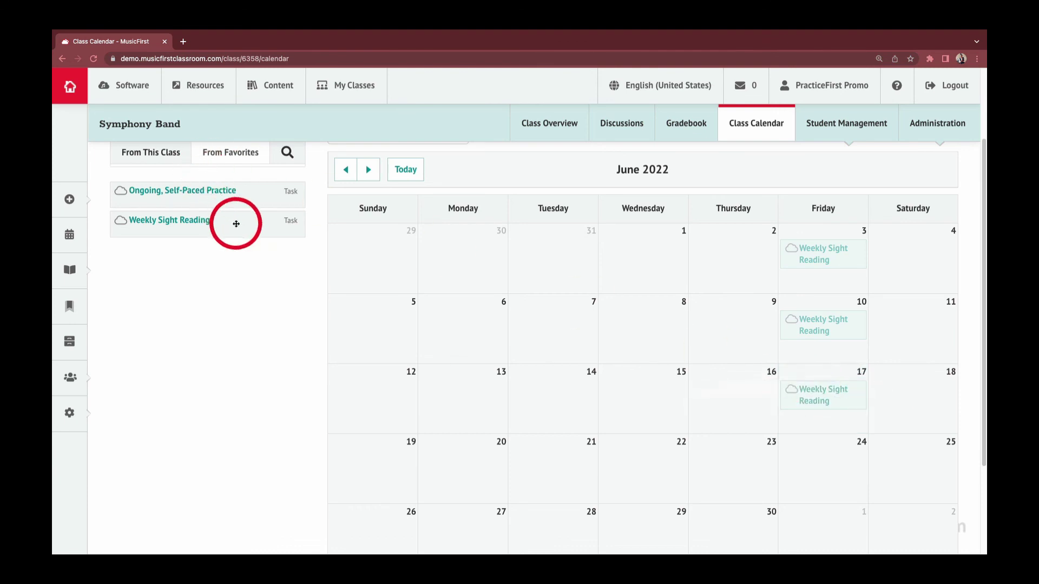
left_click_drag(234, 222, 844, 435)
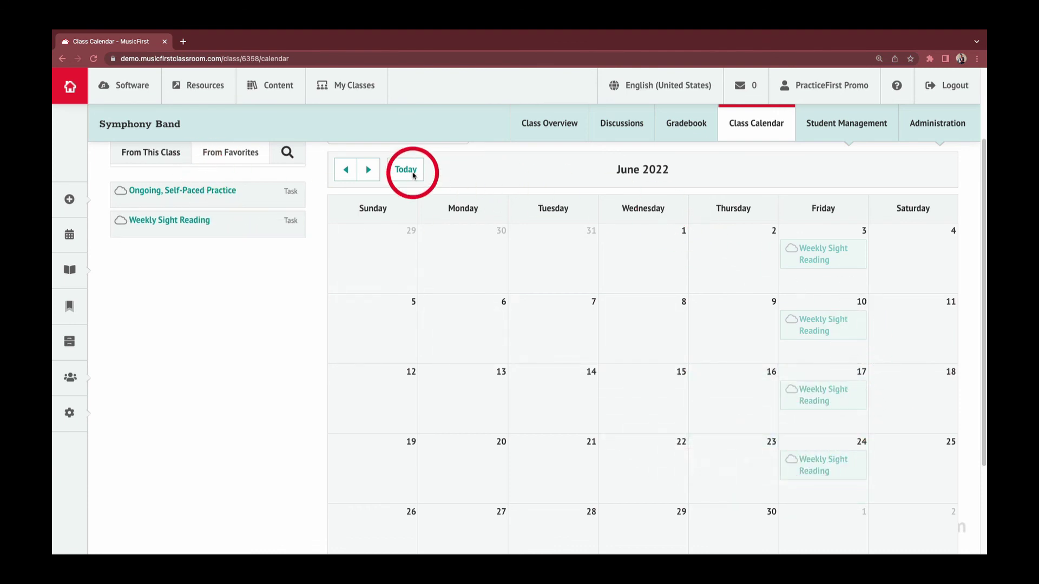
left_click(346, 170)
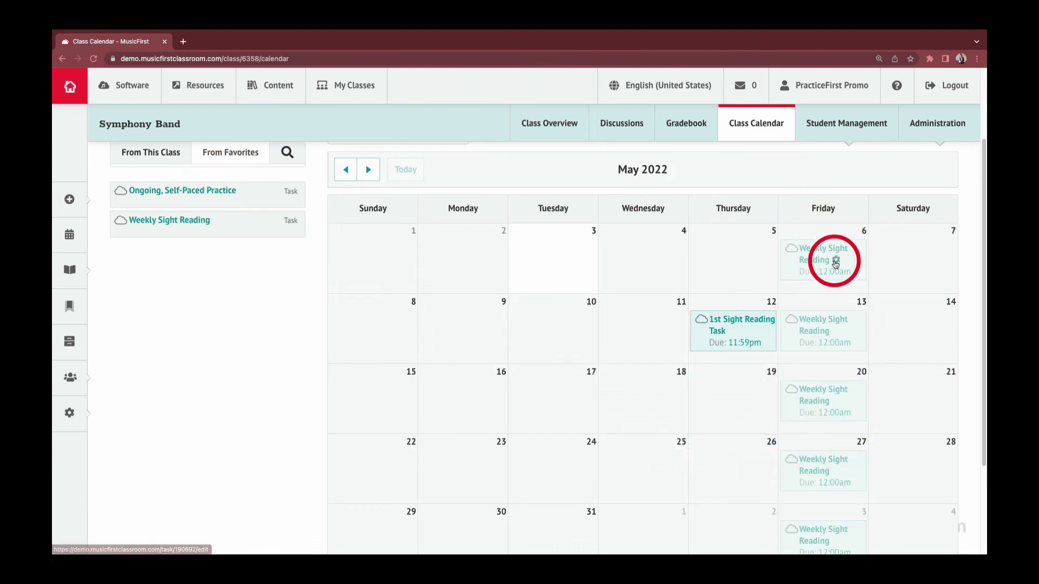
left_click(836, 262)
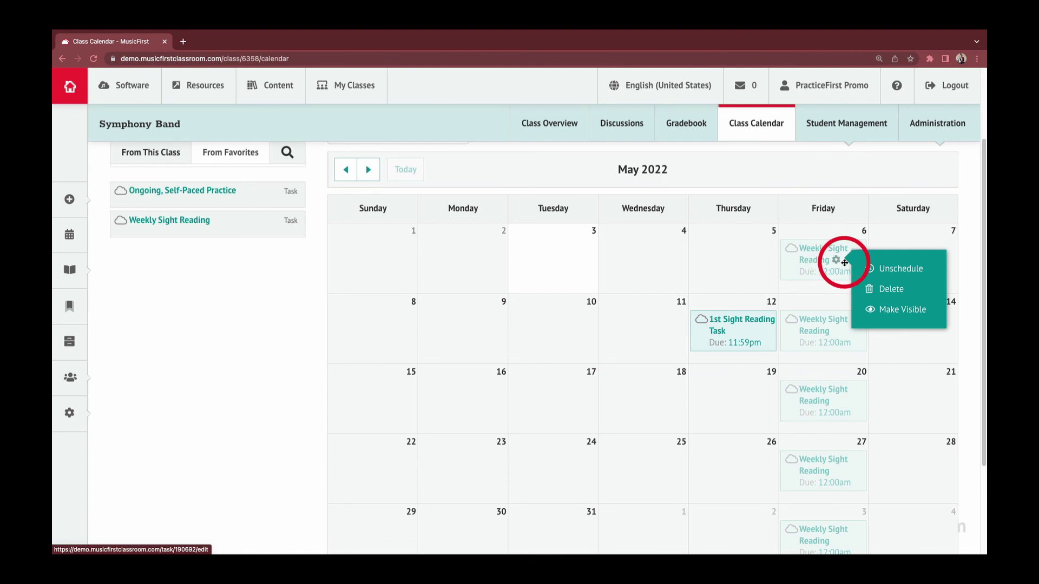
left_click(908, 309)
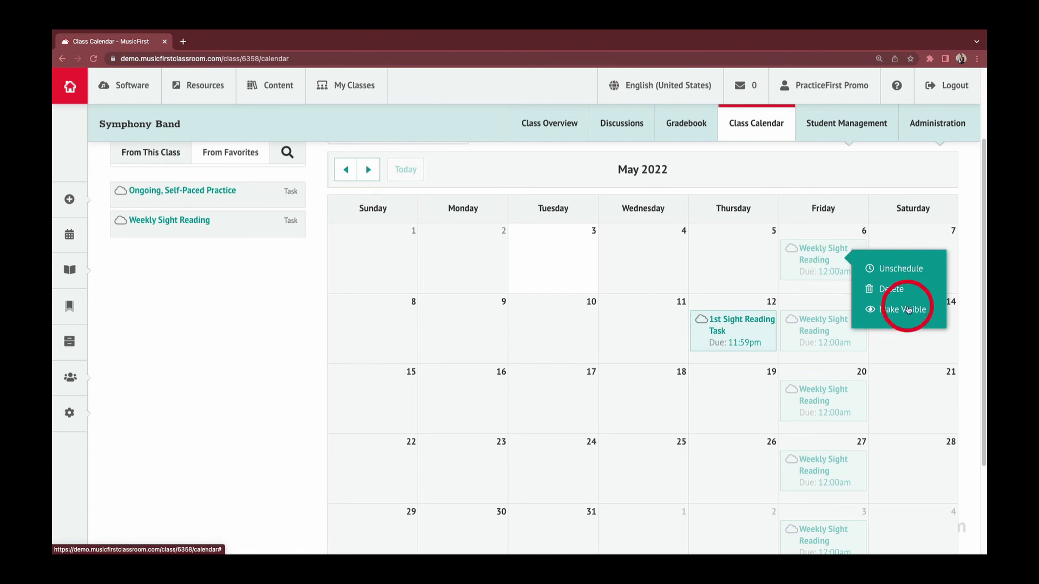
Add a Class Overview header named 'Weekly Sight Reading'.
left_click(555, 130)
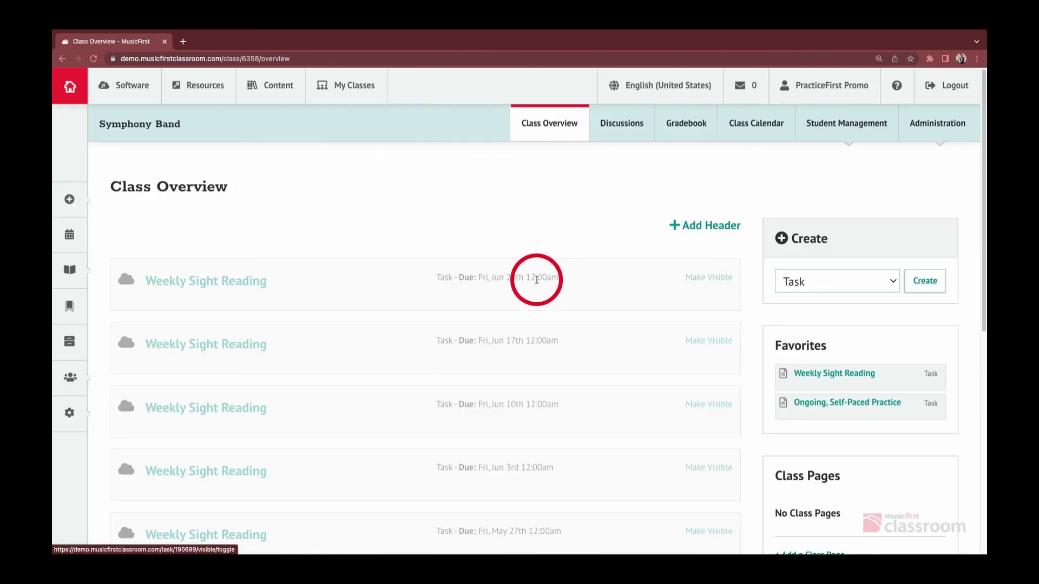
left_click(689, 225)
left_click(154, 256)
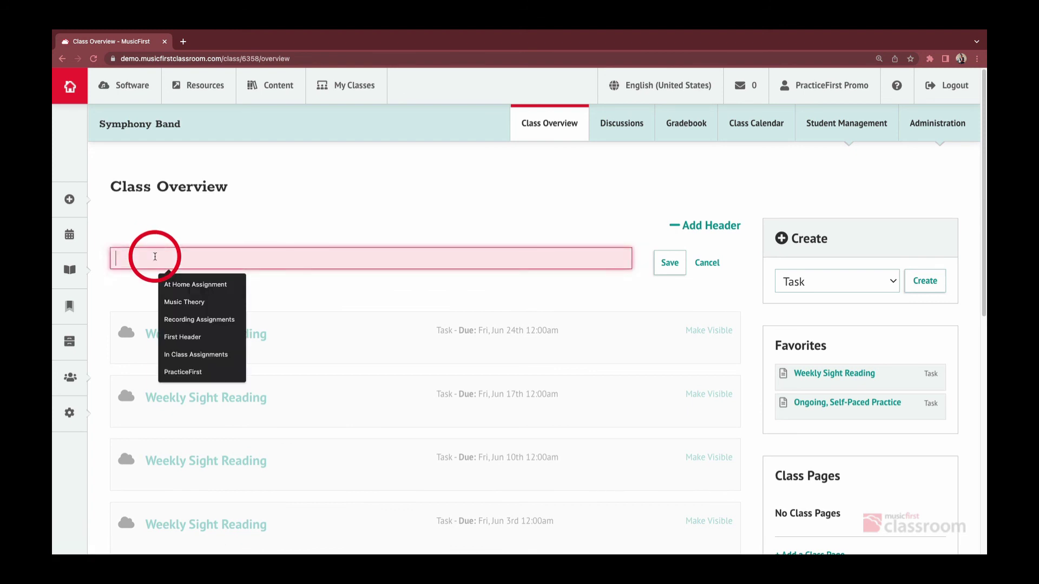
type("Weekly Sight Reading")
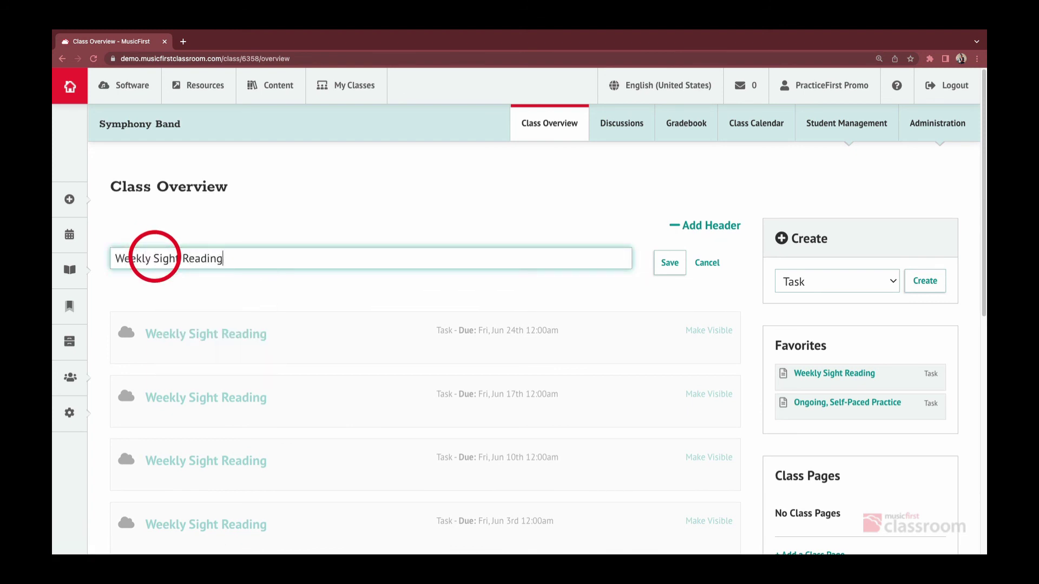
left_click(658, 257)
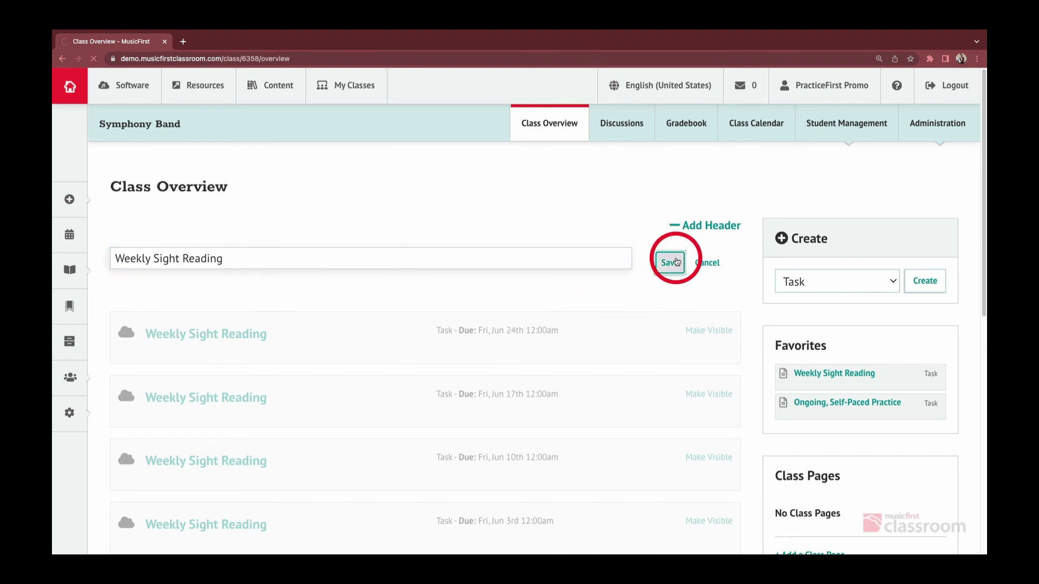
Move the May 6 and unscheduled Weekly Sight Reading tasks under the new header.
scroll(329, 343, "down", 10)
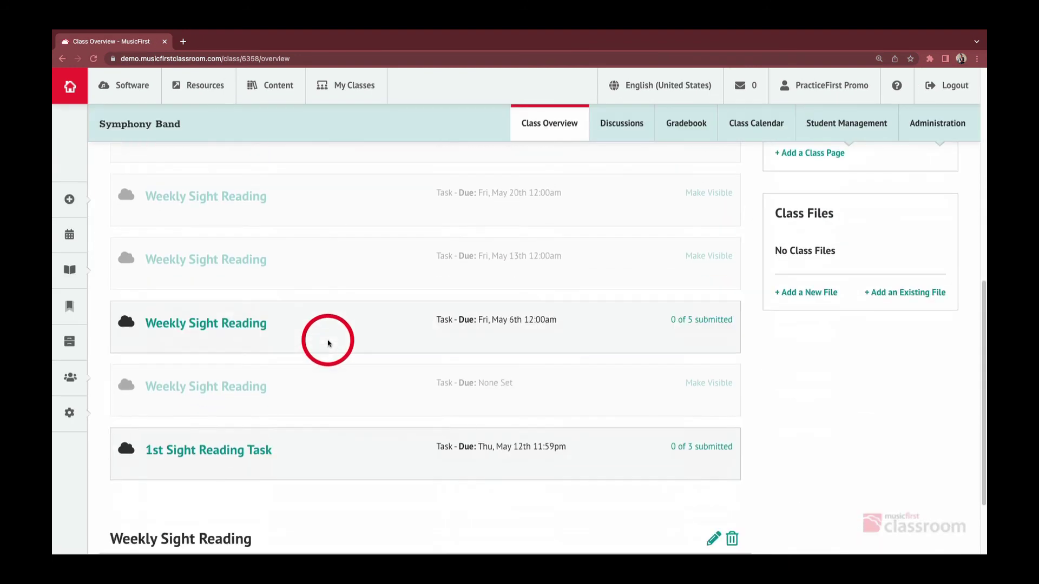
scroll(328, 343, "down", 2)
left_click_drag(314, 280, 298, 503)
left_click_drag(337, 289, 325, 496)
scroll(378, 538, "down", 3)
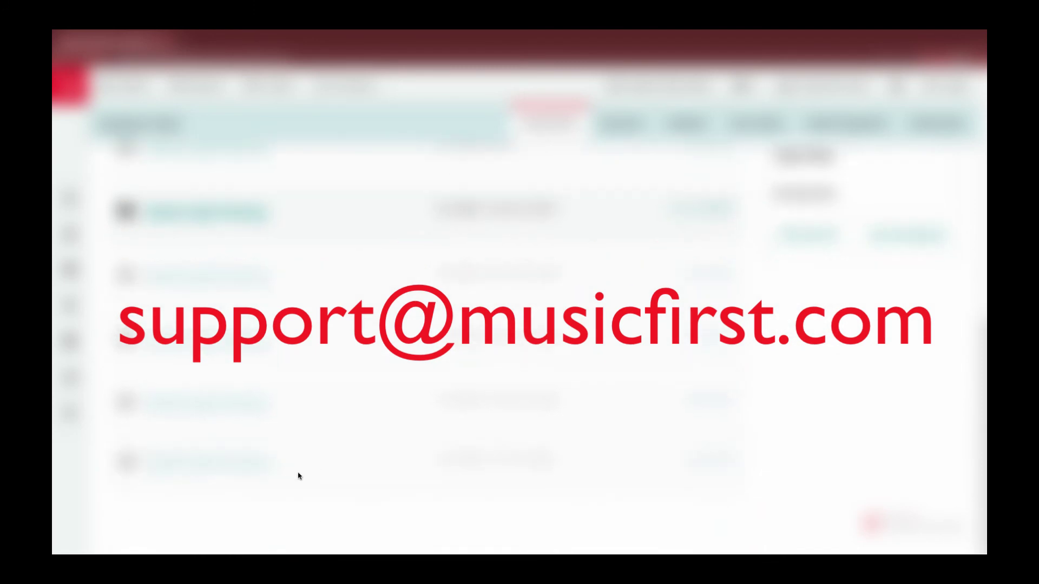
scroll(339, 467, "up", 3)
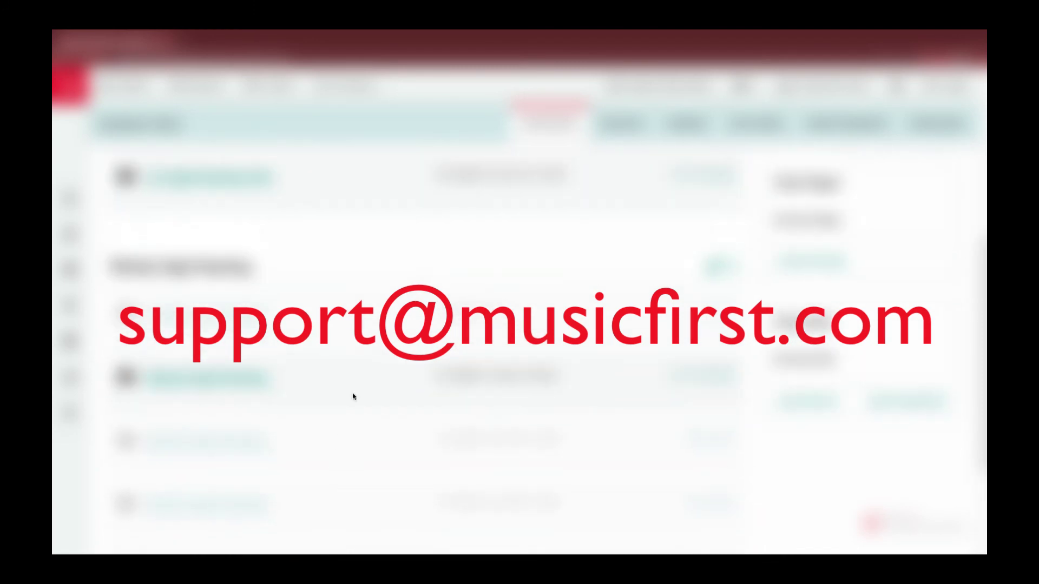
scroll(346, 460, "down", 4)
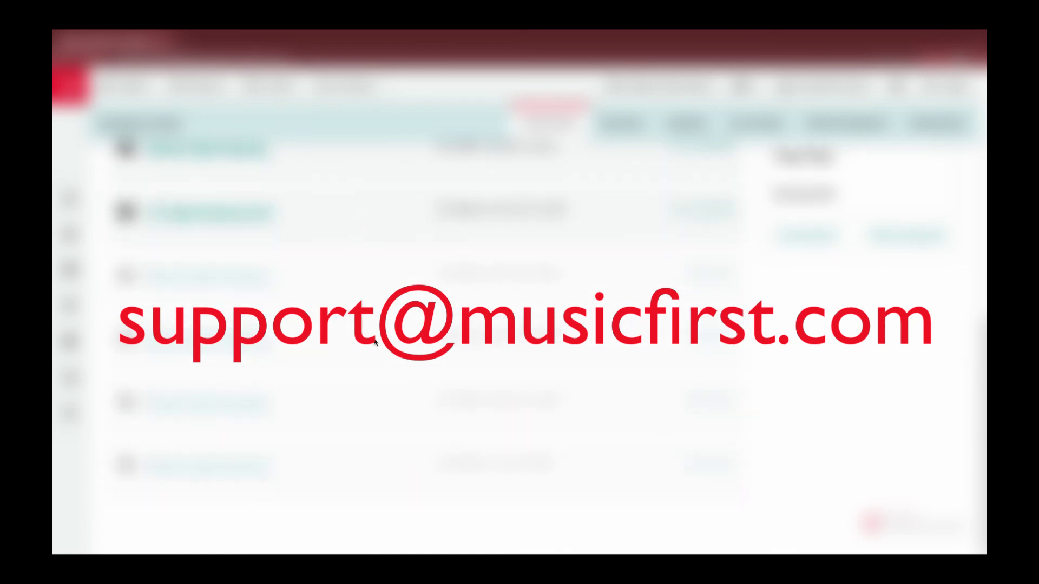
scroll(361, 330, "up", 5)
scroll(346, 378, "down", 5)
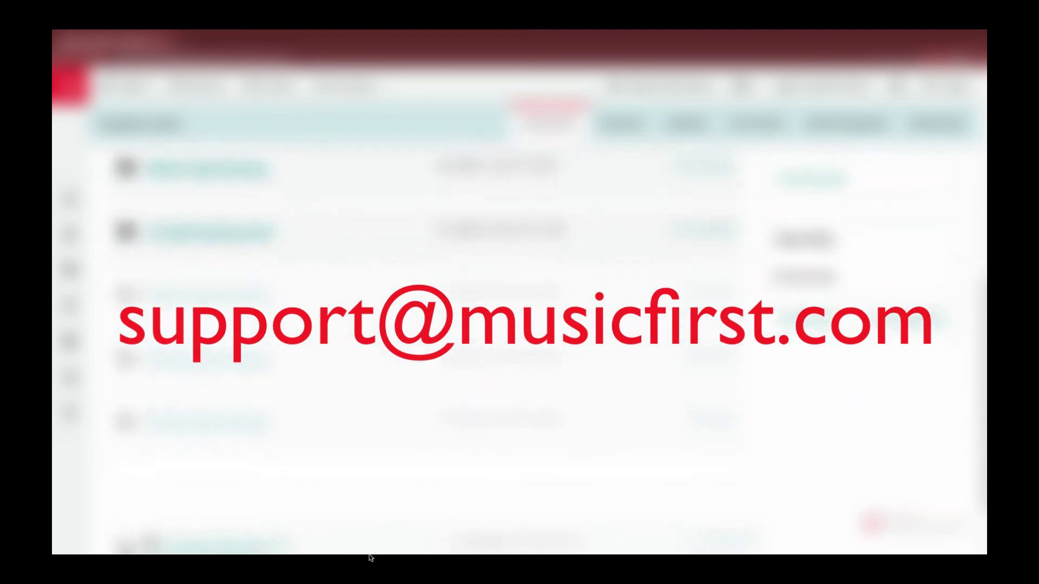
scroll(333, 422, "up", 5)
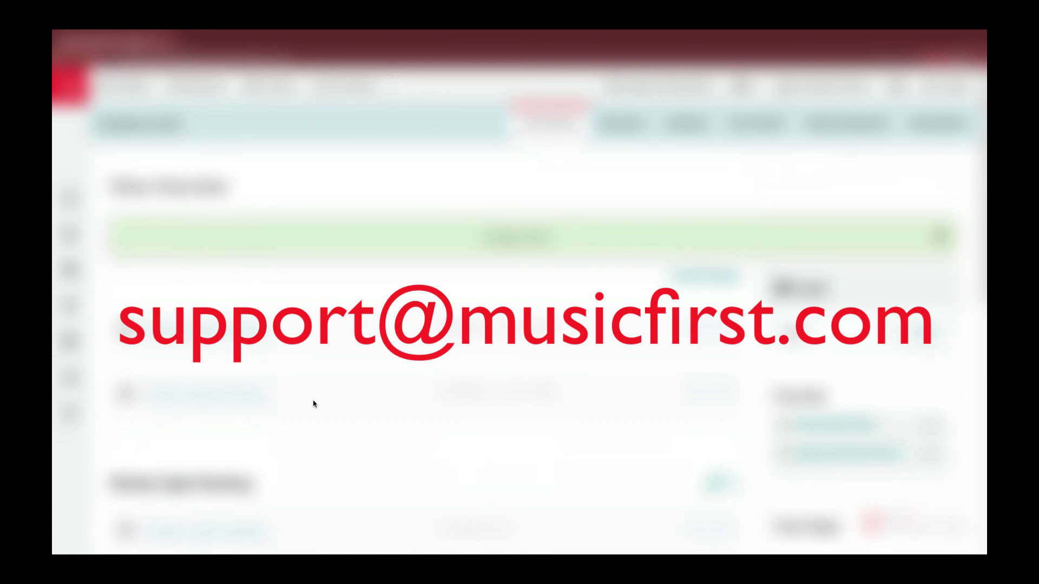